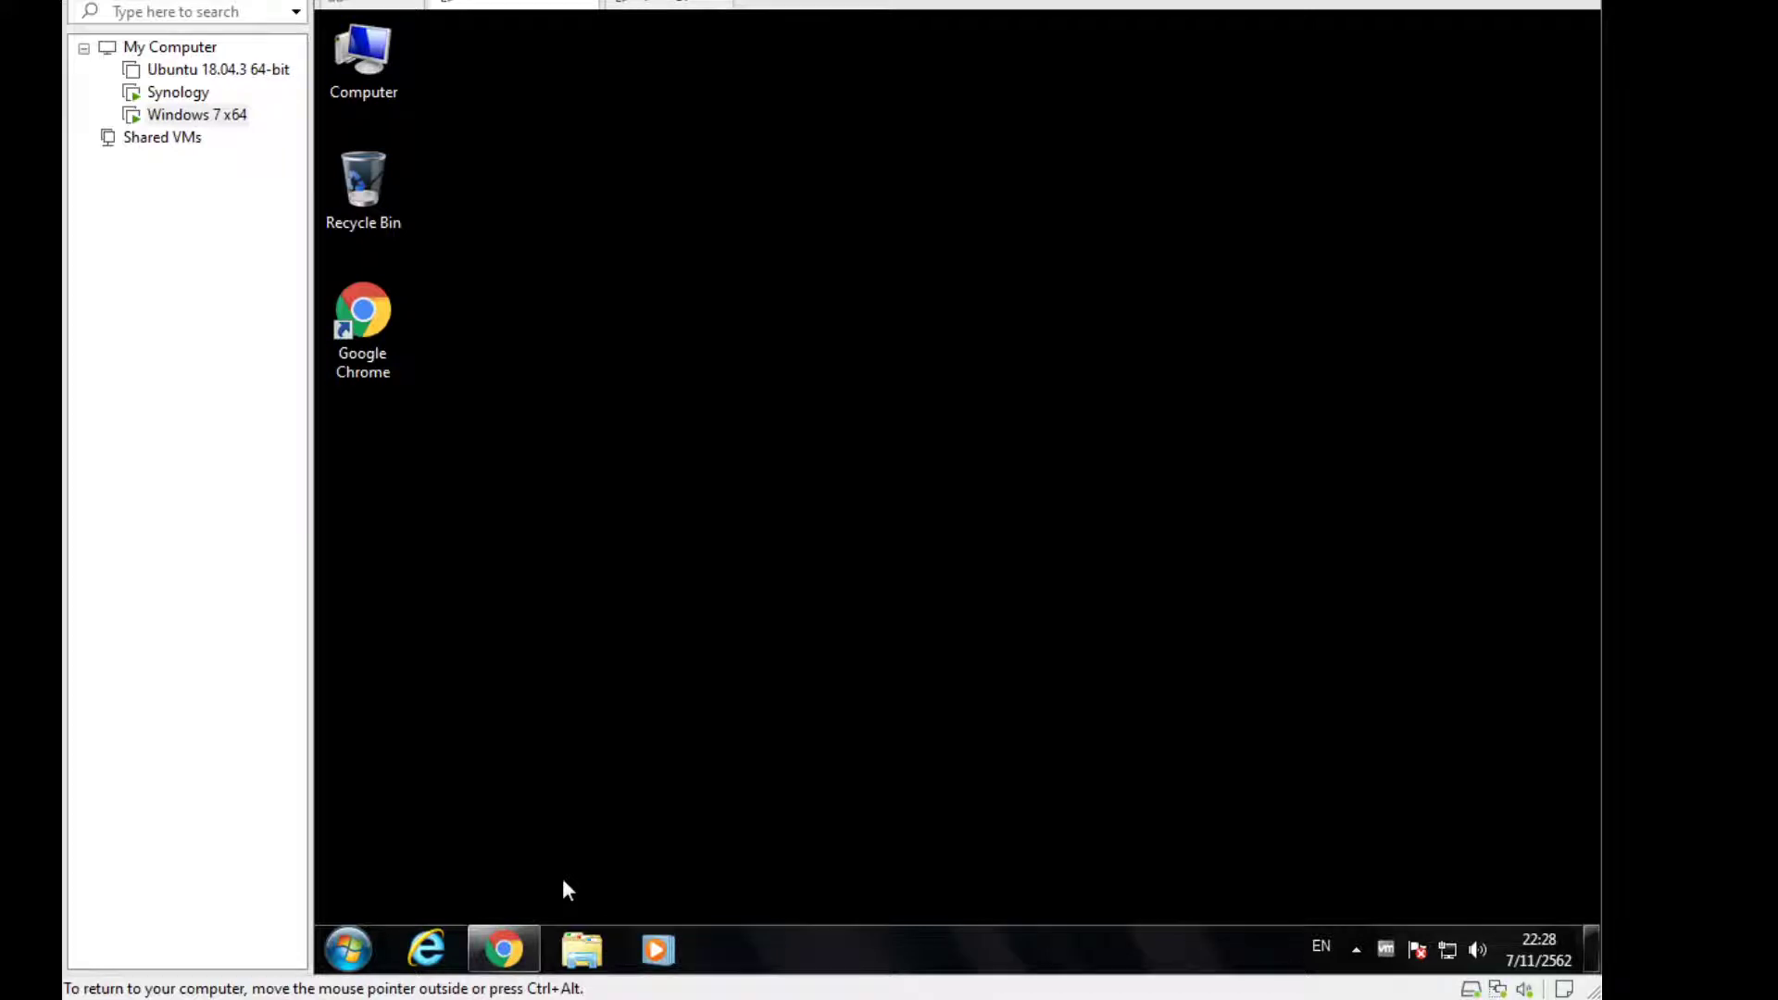
Switch to Chrome, install the Docker package from the Package Center search results and open it
left_click(518, 949)
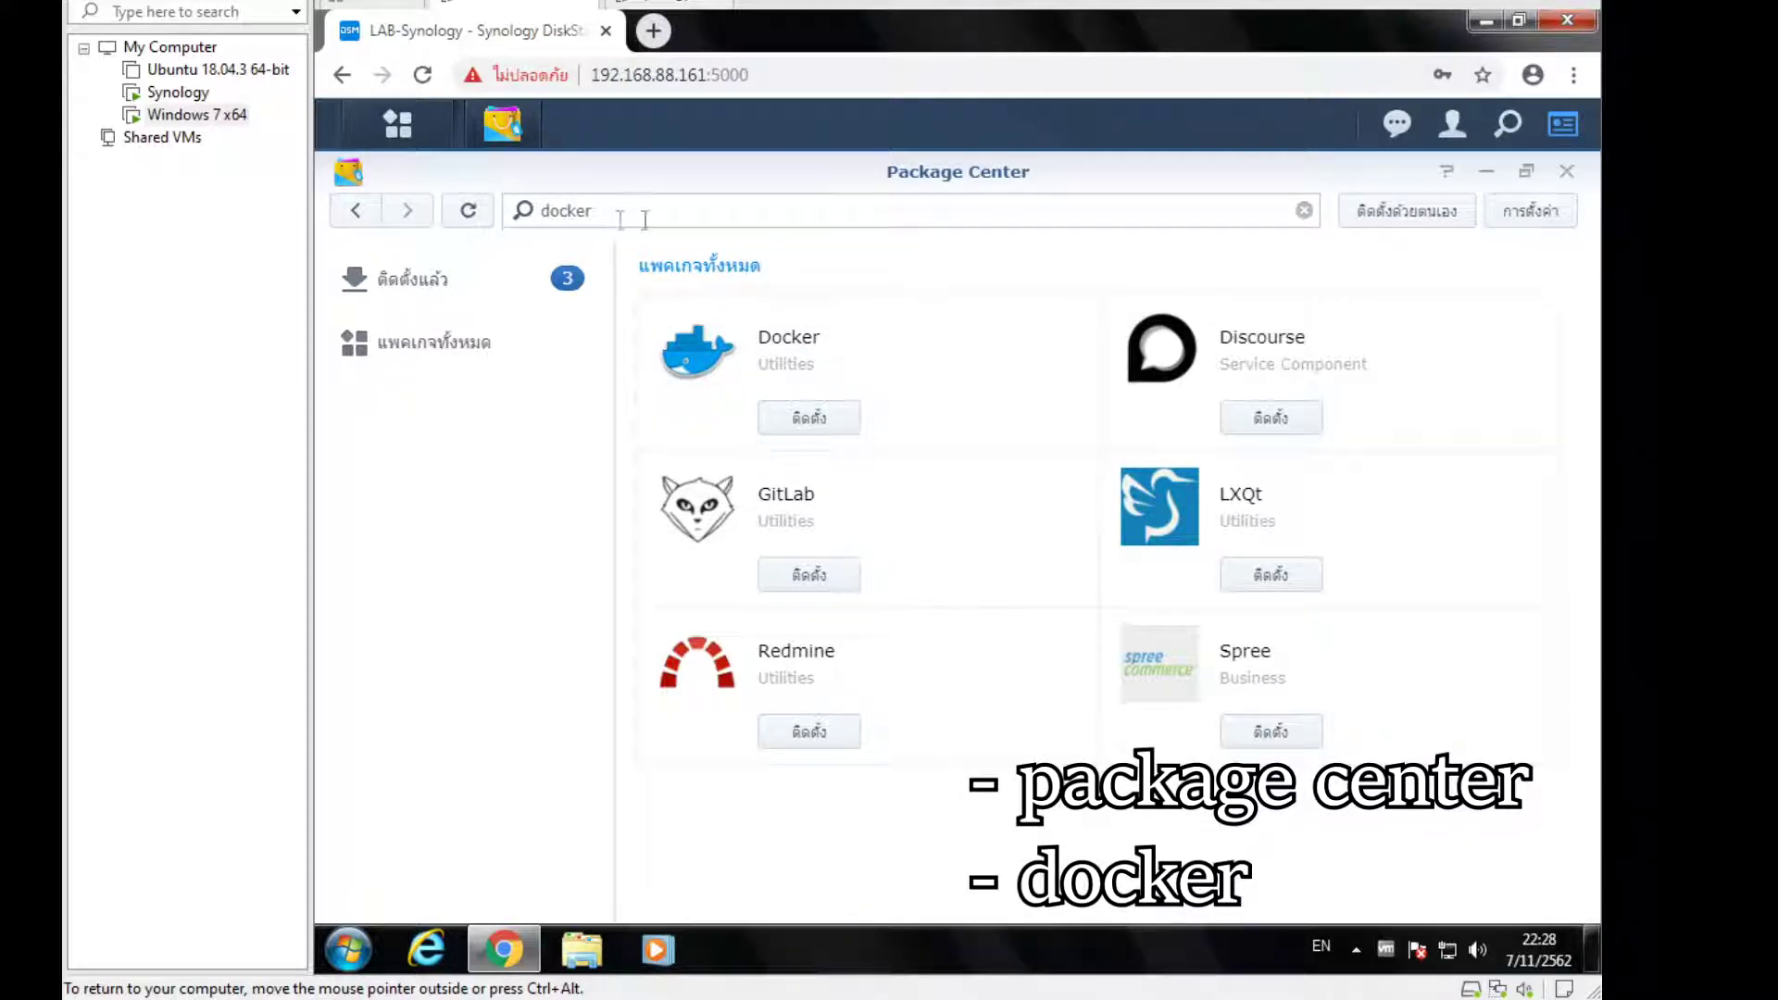
left_click(808, 416)
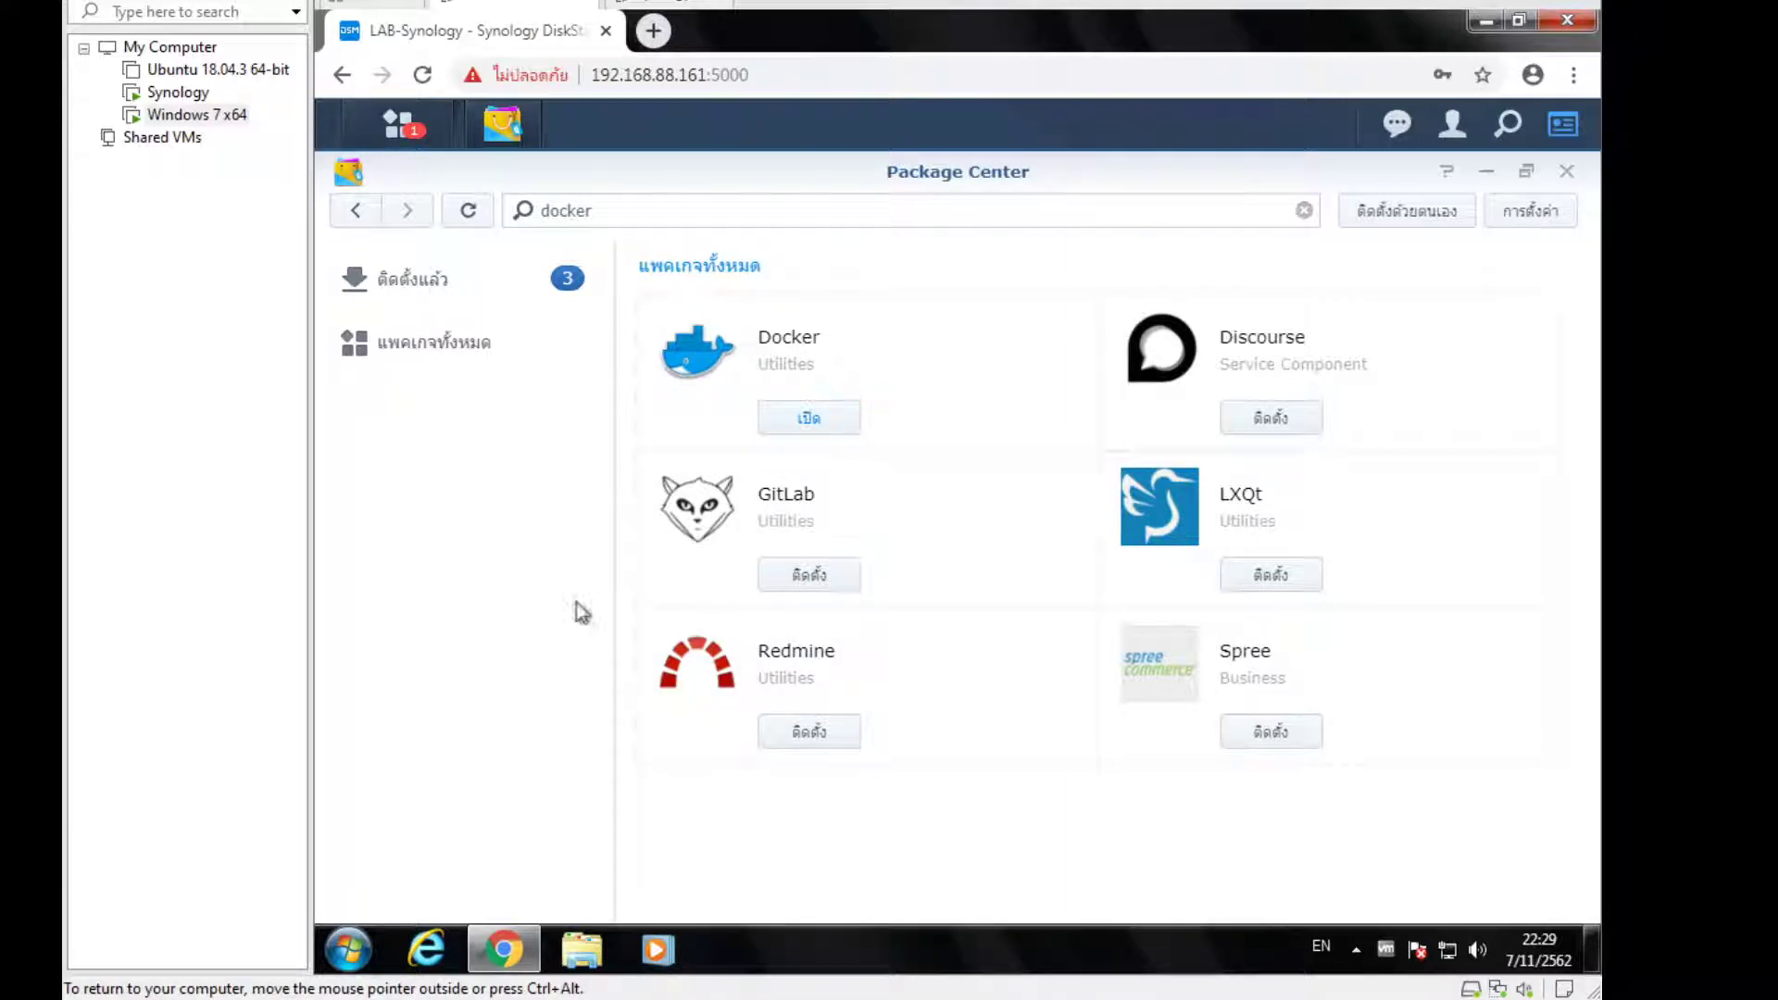
left_click(805, 418)
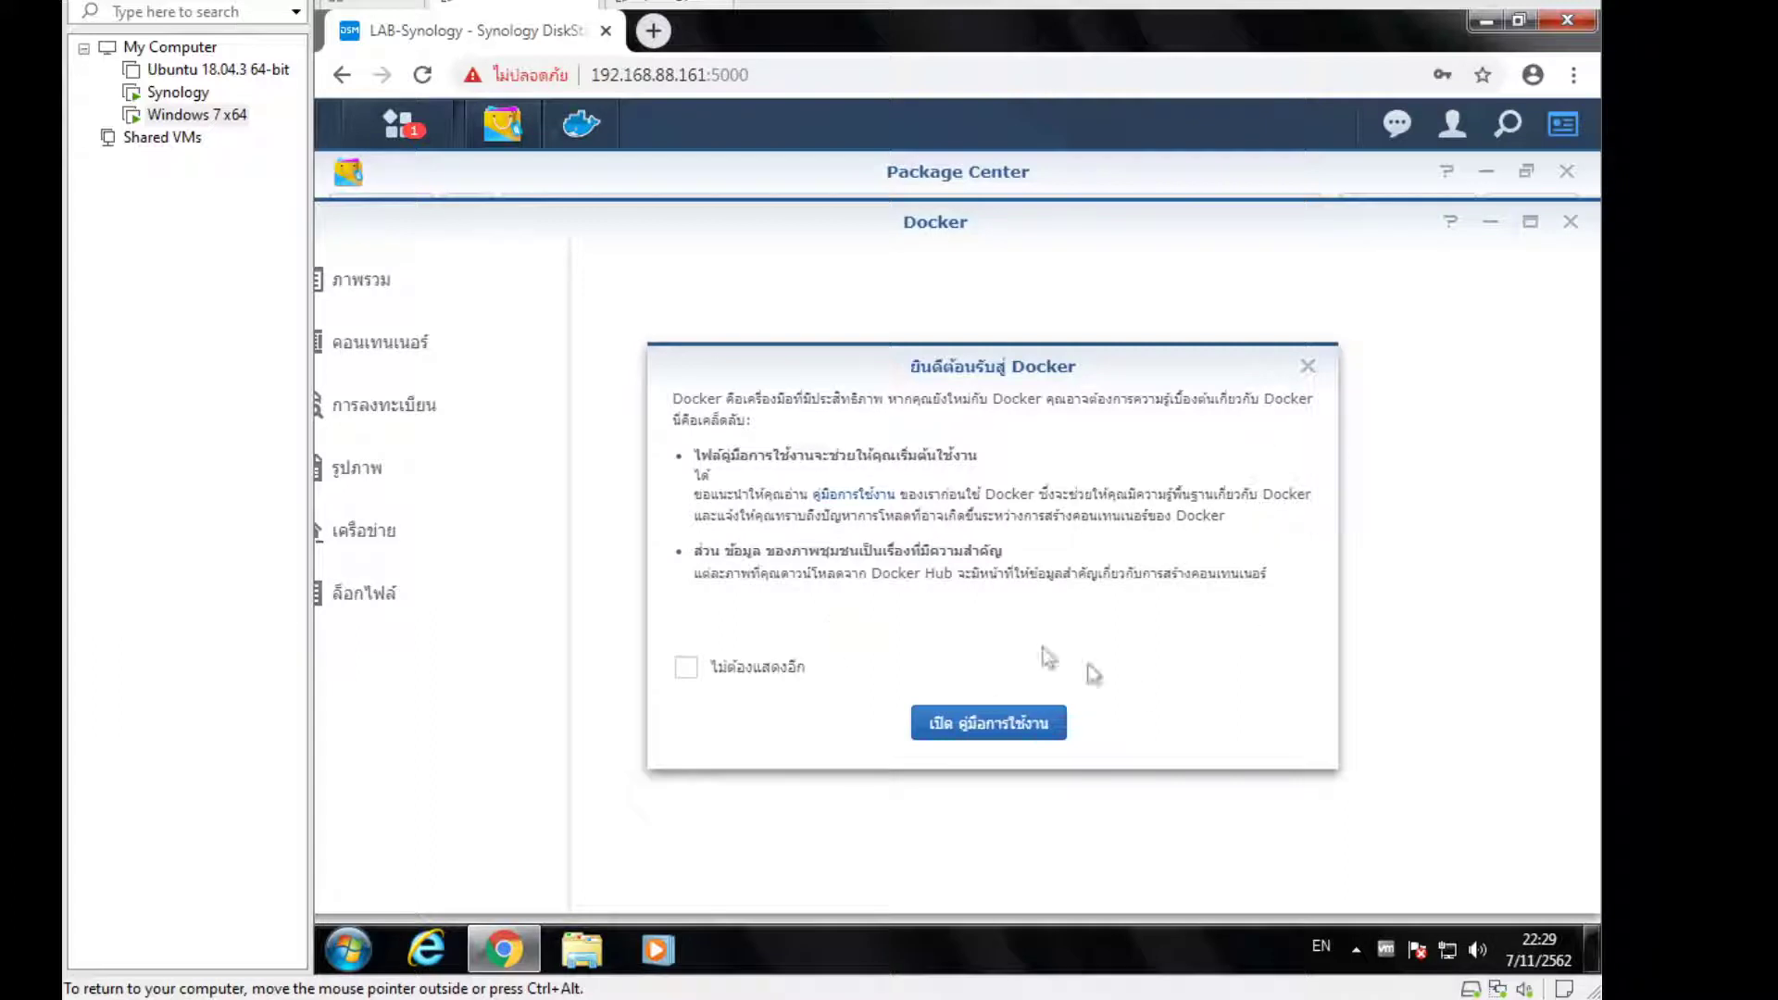
Dismiss Docker's welcome message with the option not to show it again, and maximize the Docker window
left_click(765, 671)
left_click(1307, 367)
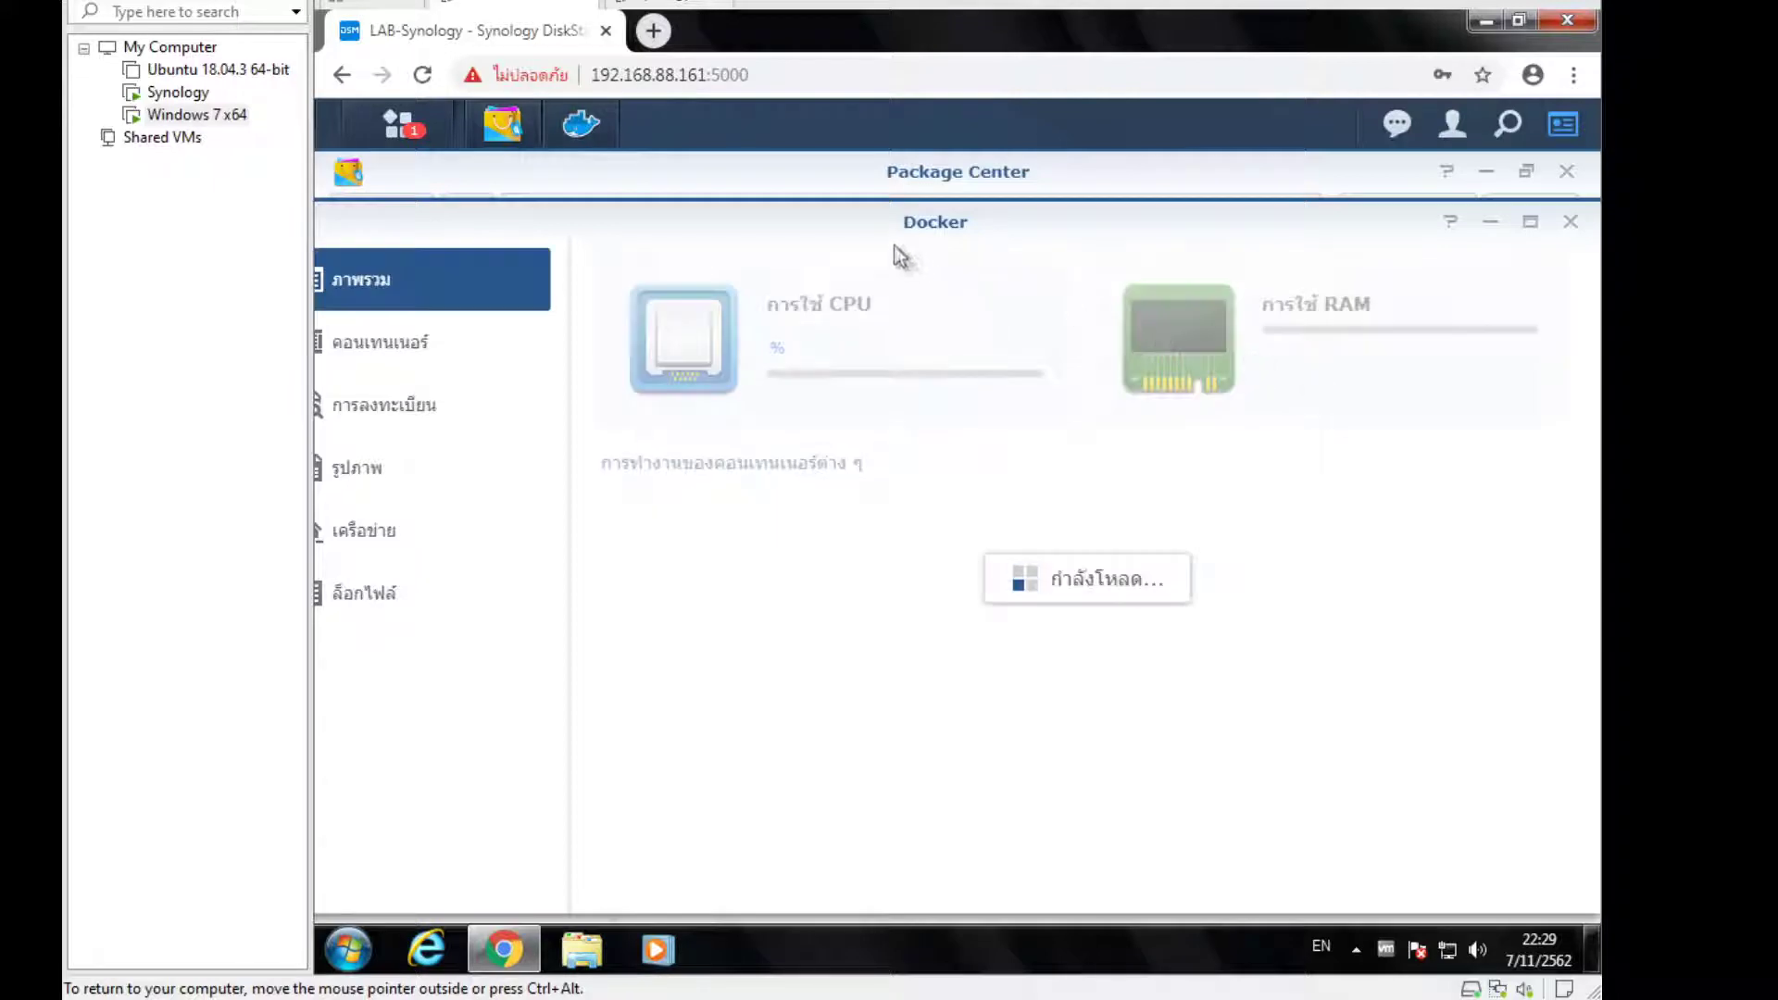
left_click(1529, 223)
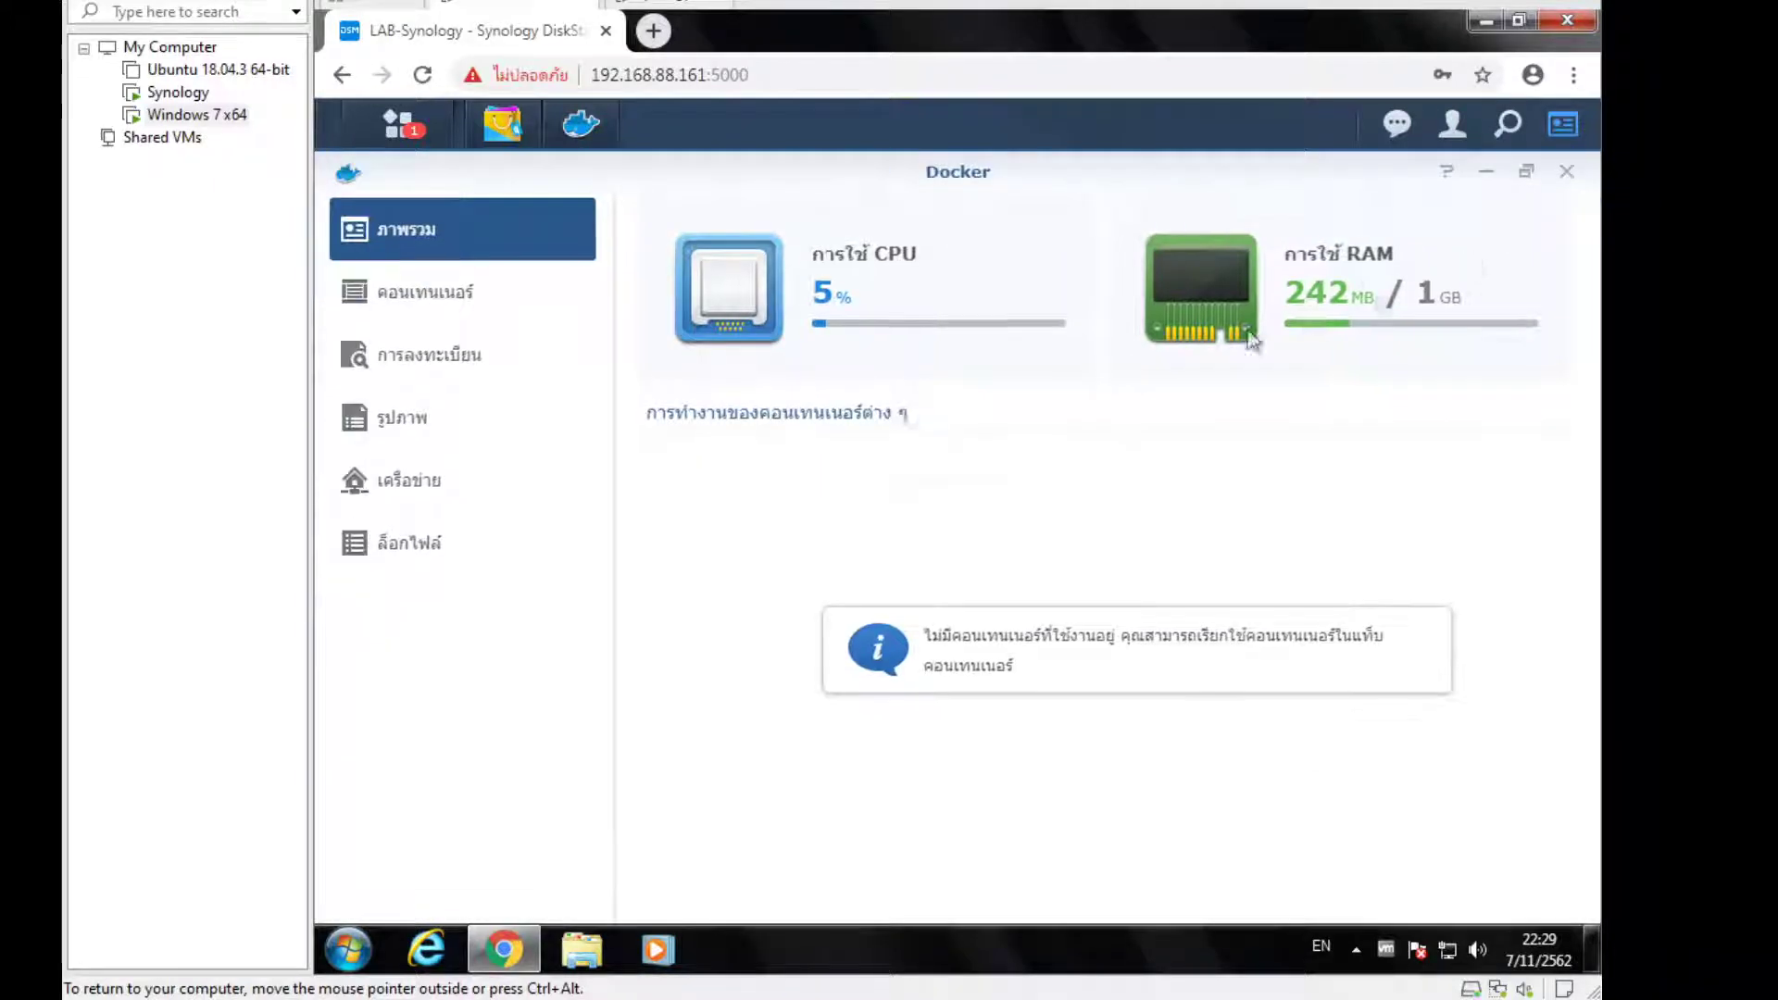
Search the Docker registry for pihole and download the pihole/pihole image with the latest tag
left_click(515, 372)
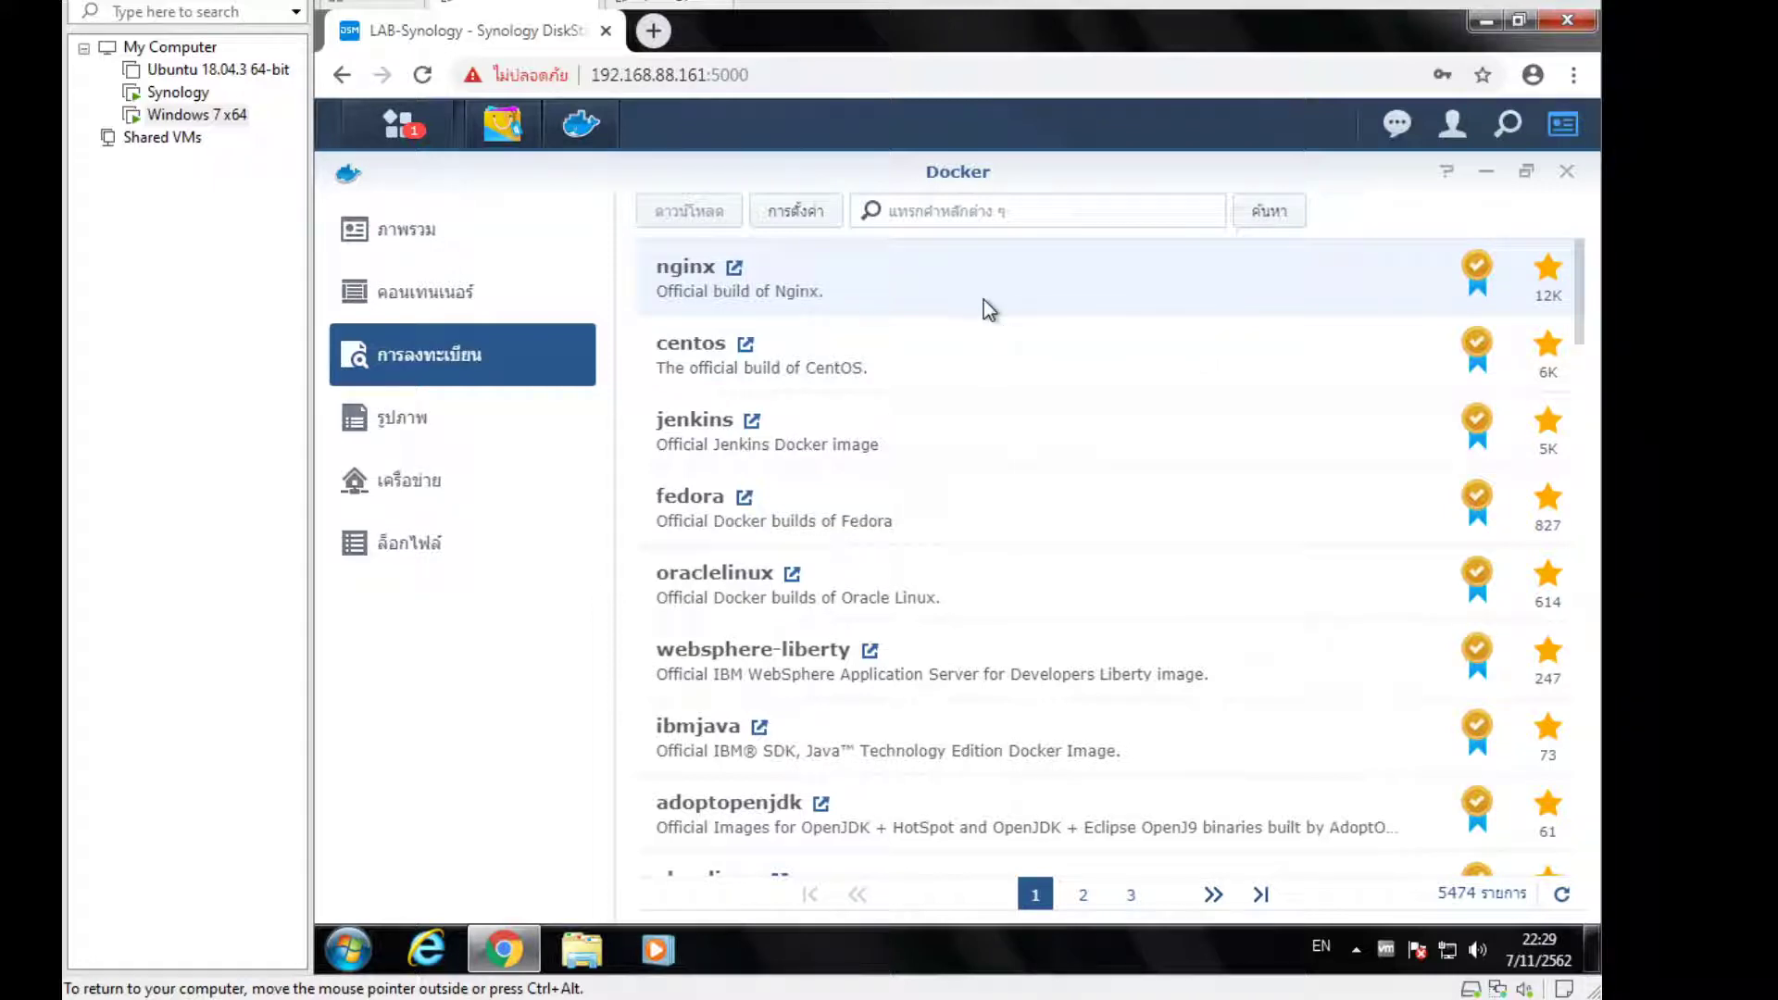
left_click(962, 198)
type("pihole")
key("Return")
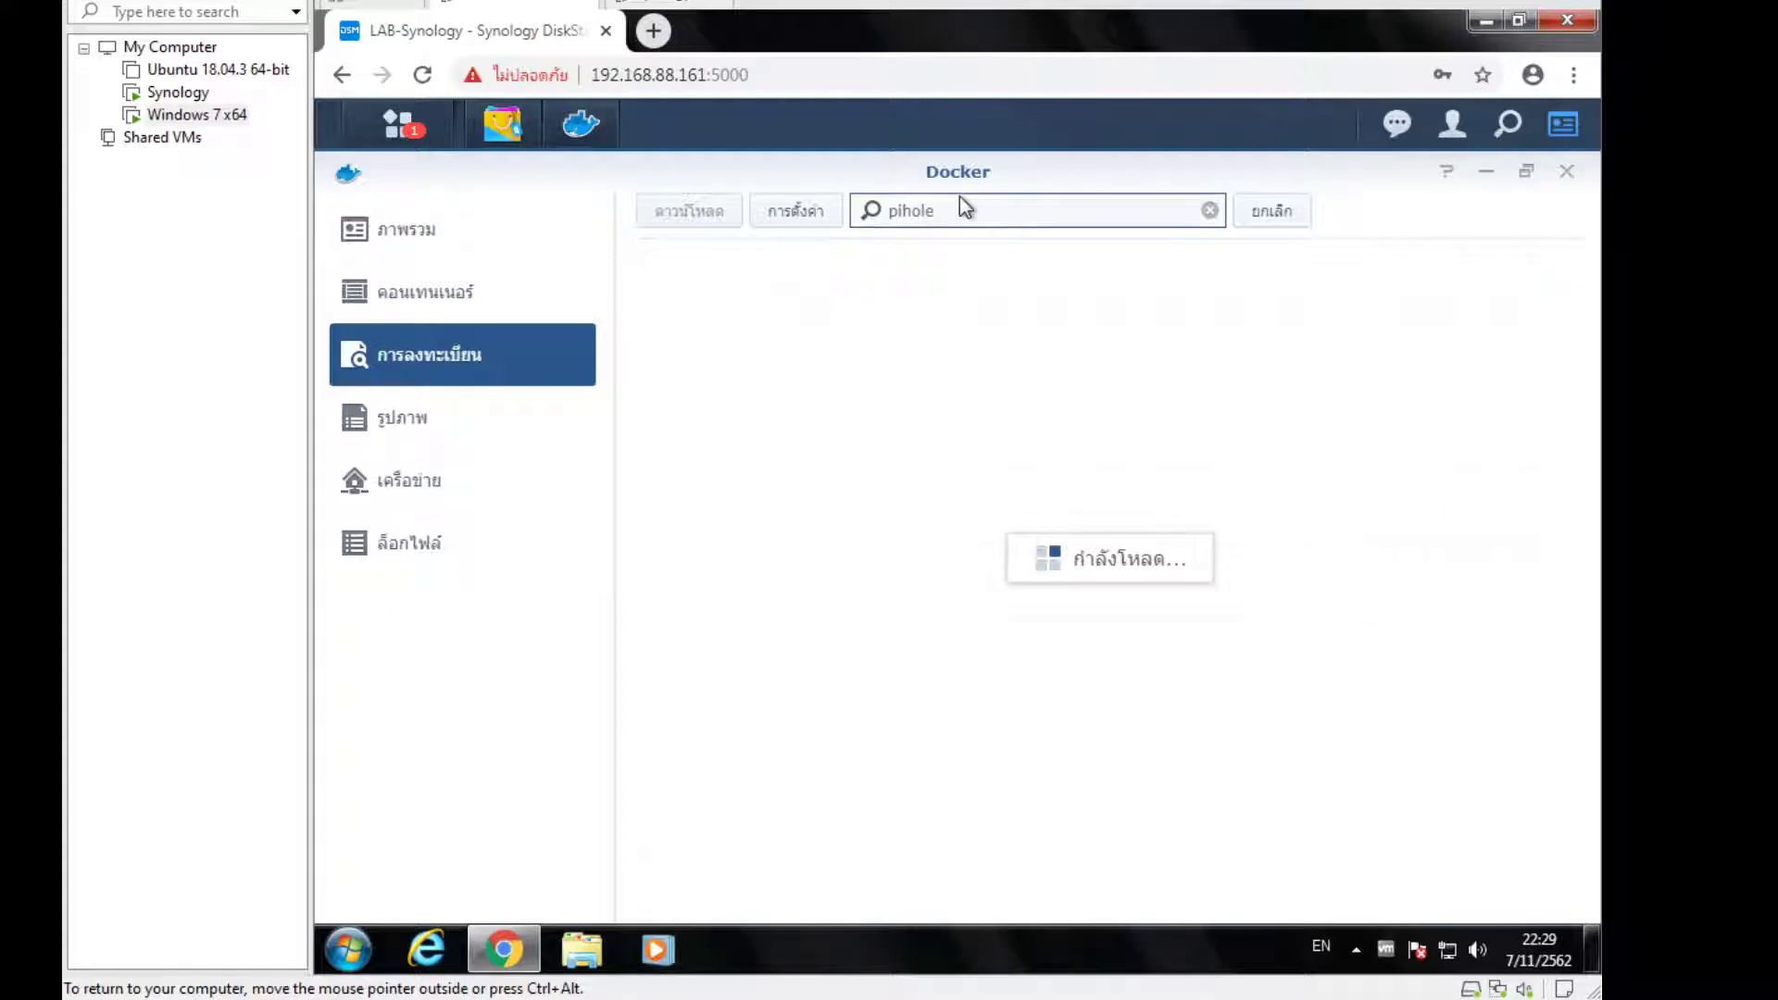
left_click(739, 271)
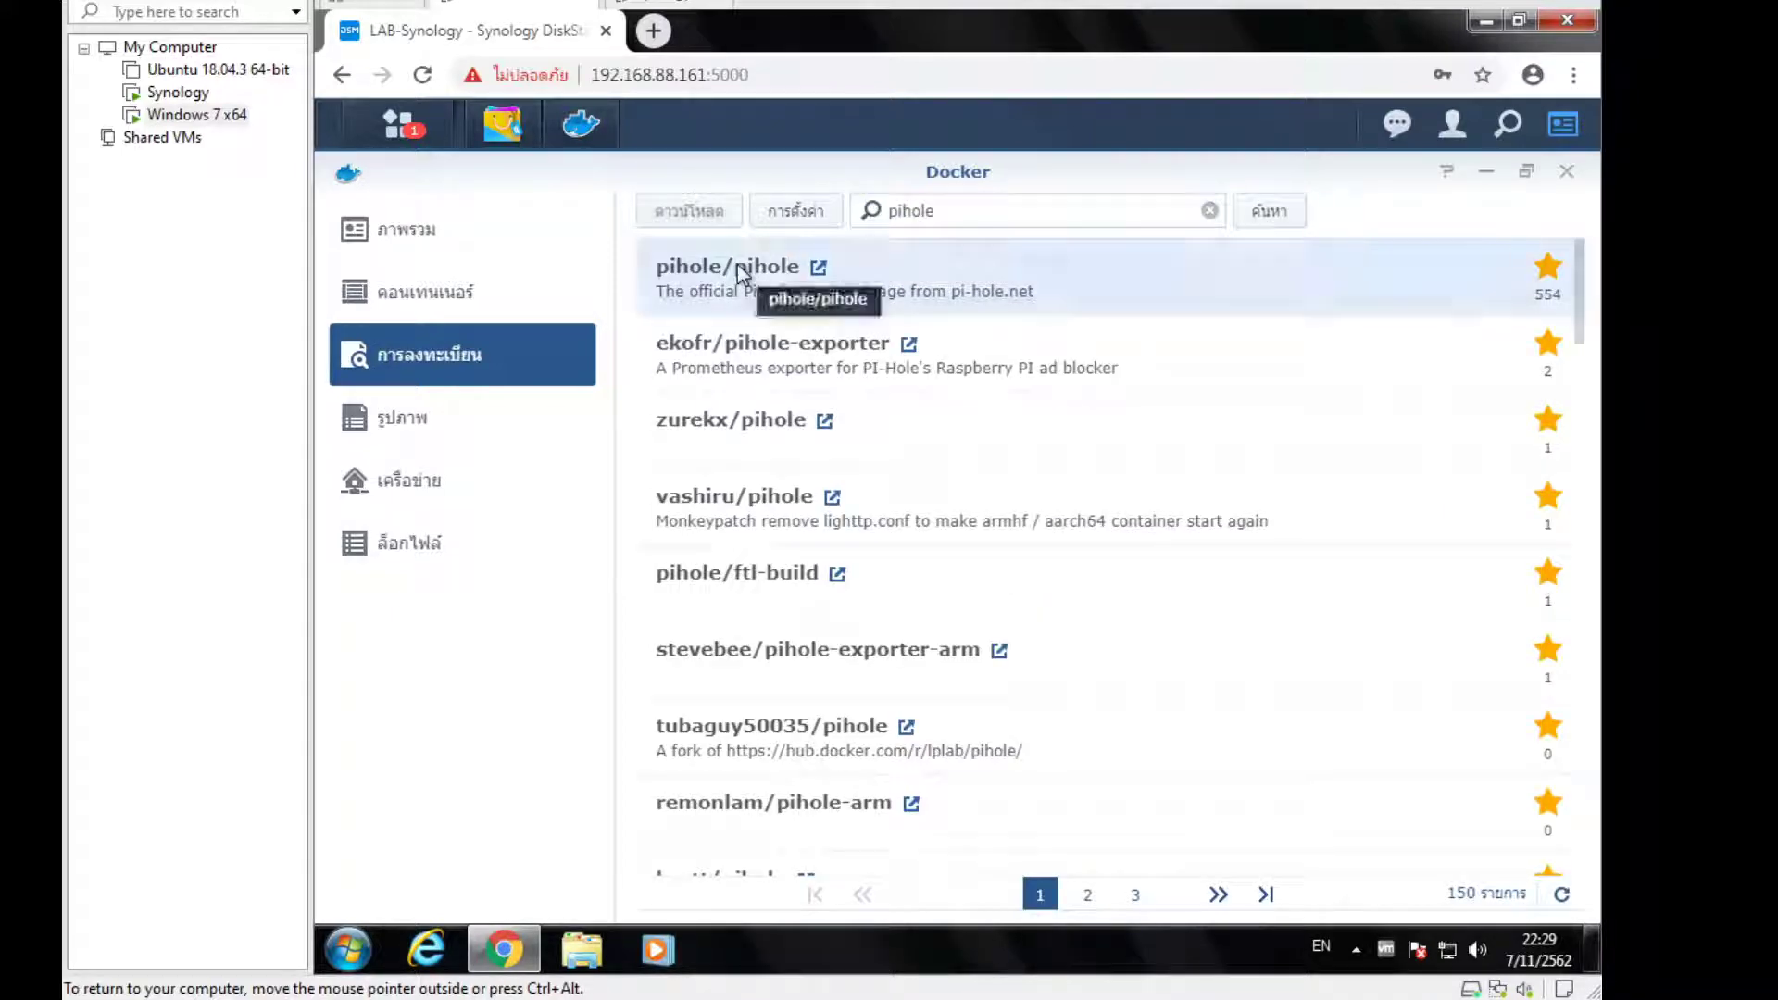
left_click(708, 213)
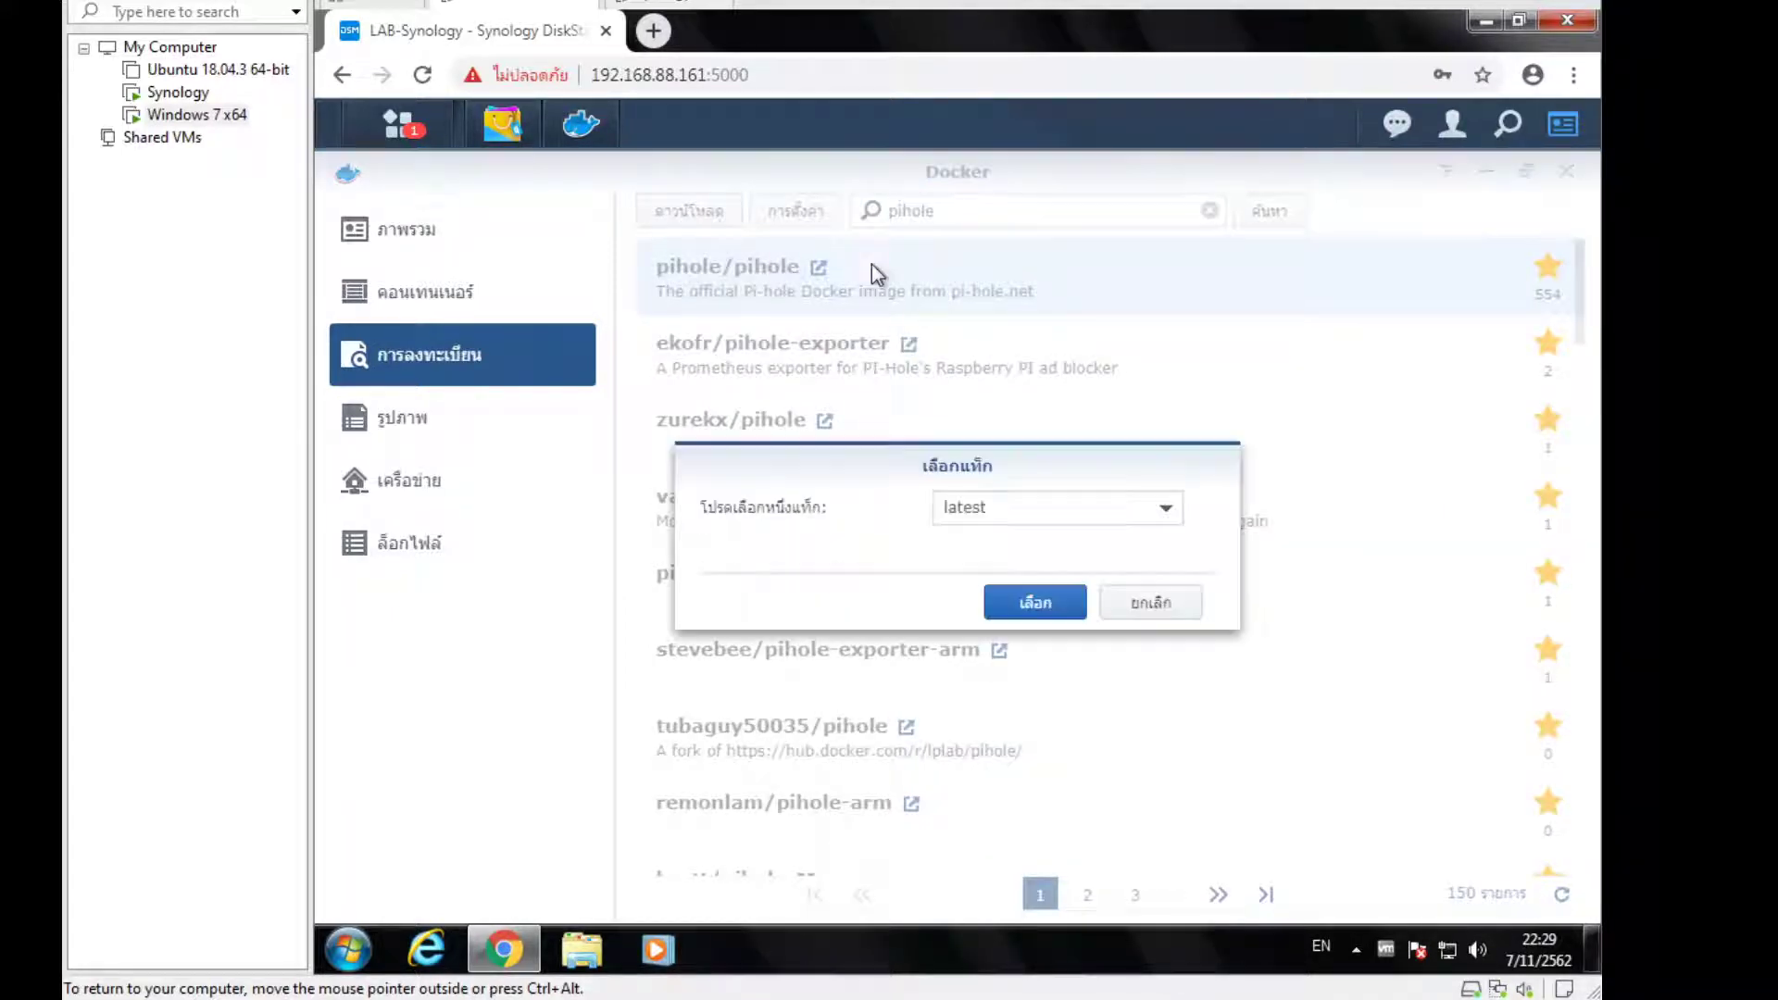
left_click(1034, 603)
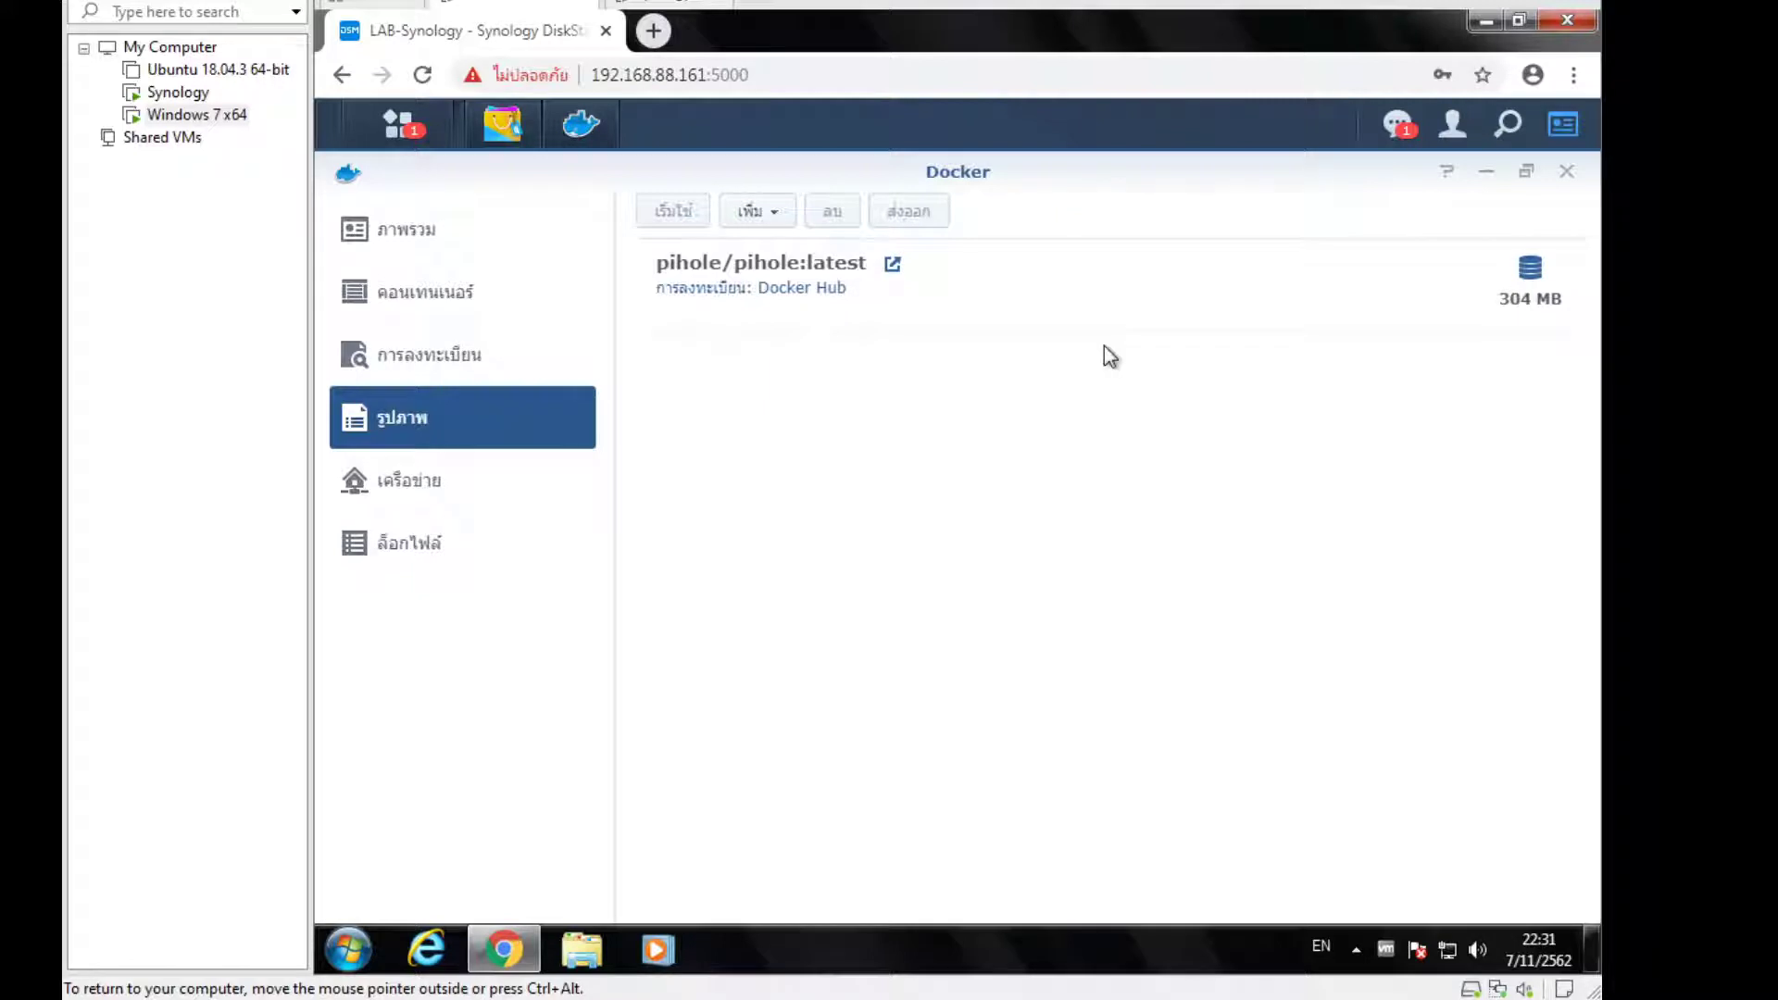
Start creating a container from the pihole/pihole:latest image, enabling high-privilege execution and automatic restart
left_click(763, 316)
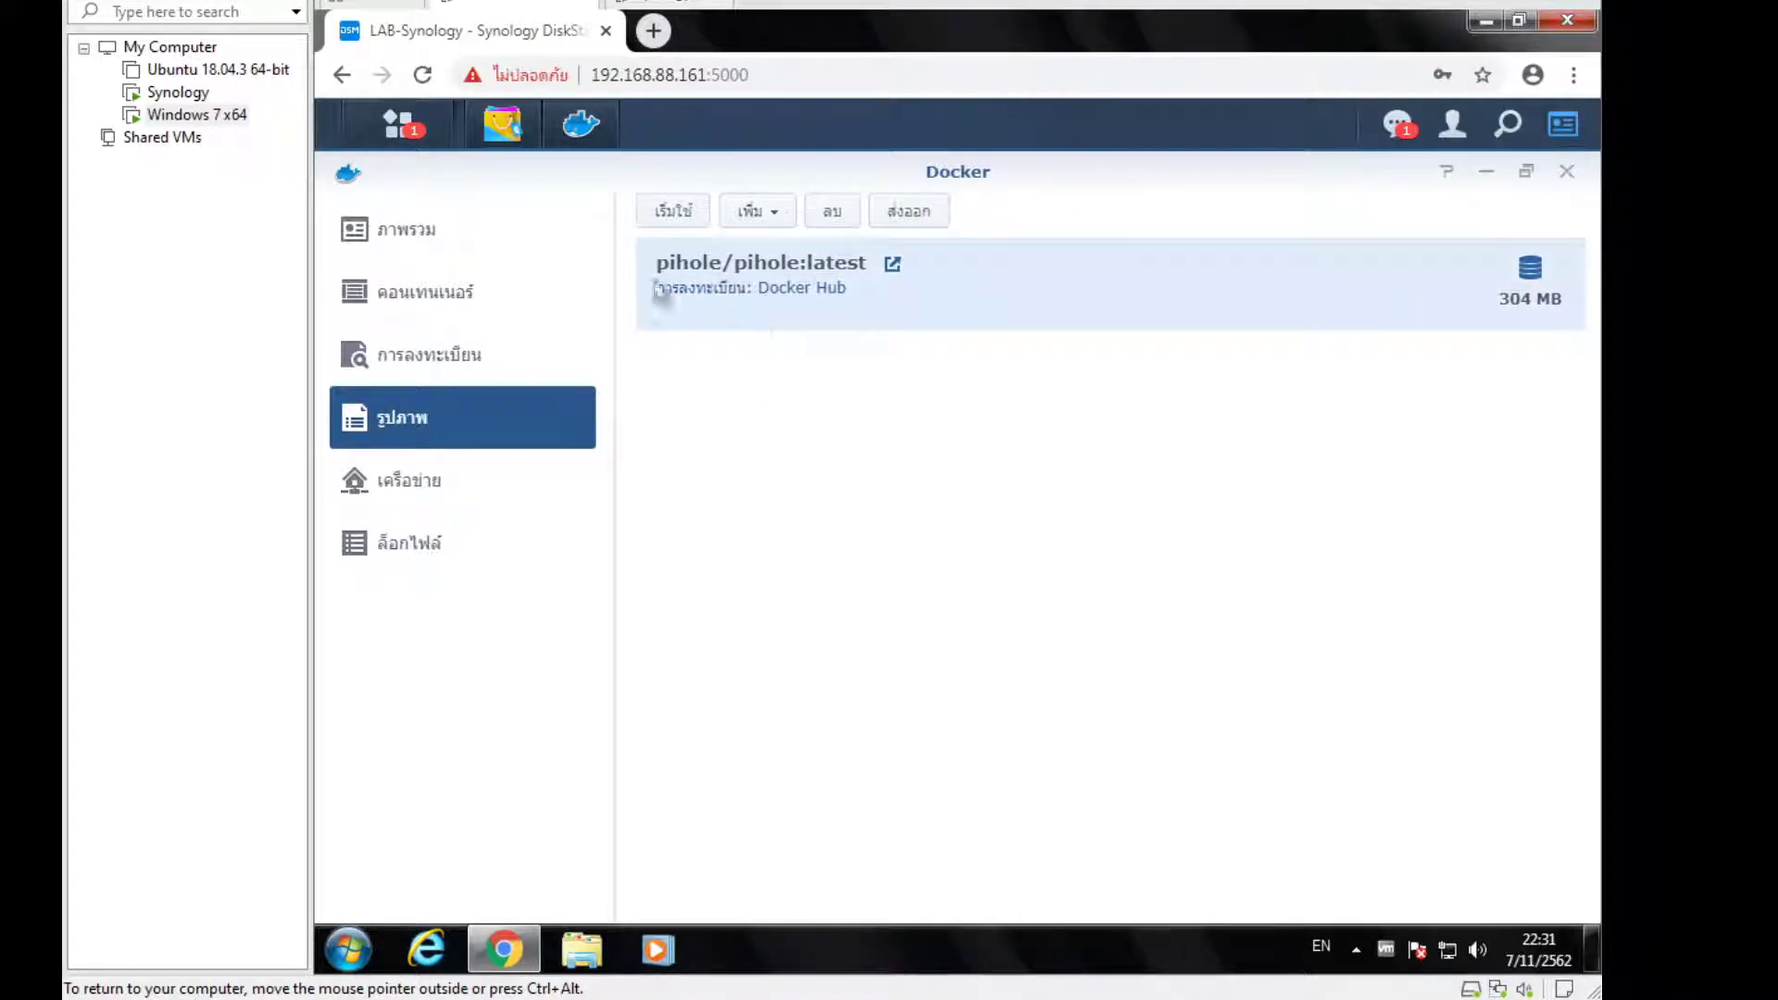
left_click(675, 219)
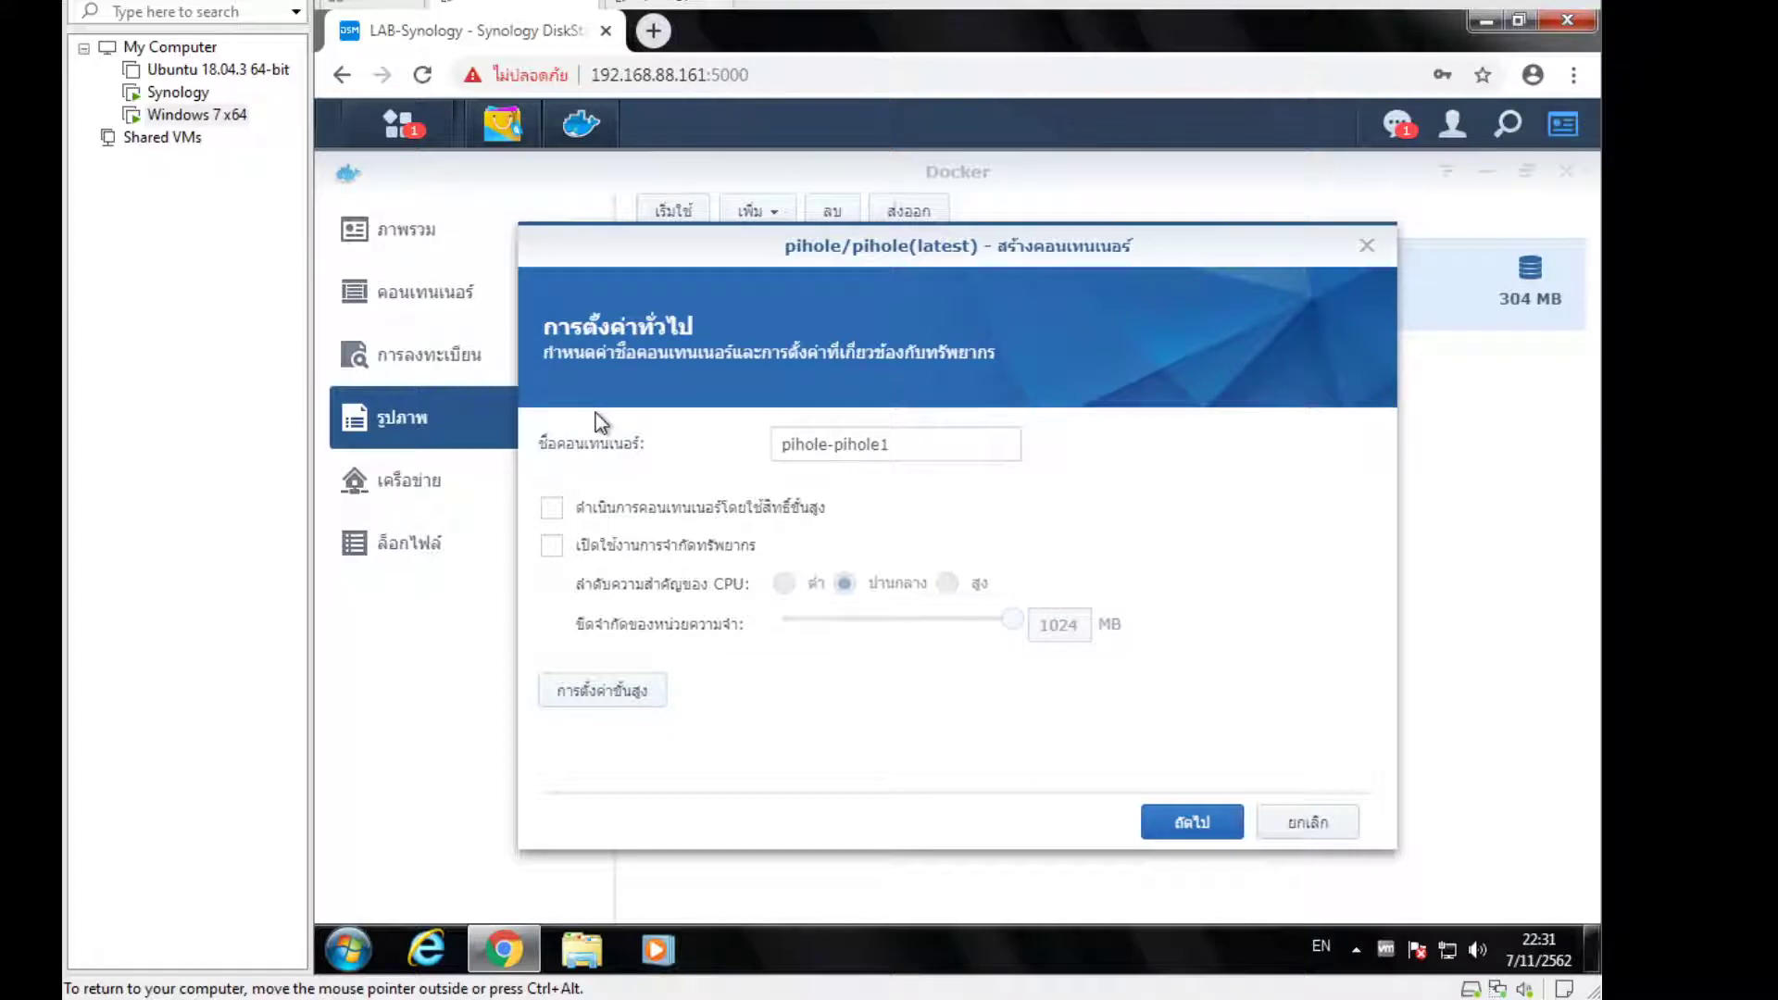
left_click(678, 513)
left_click(1124, 591)
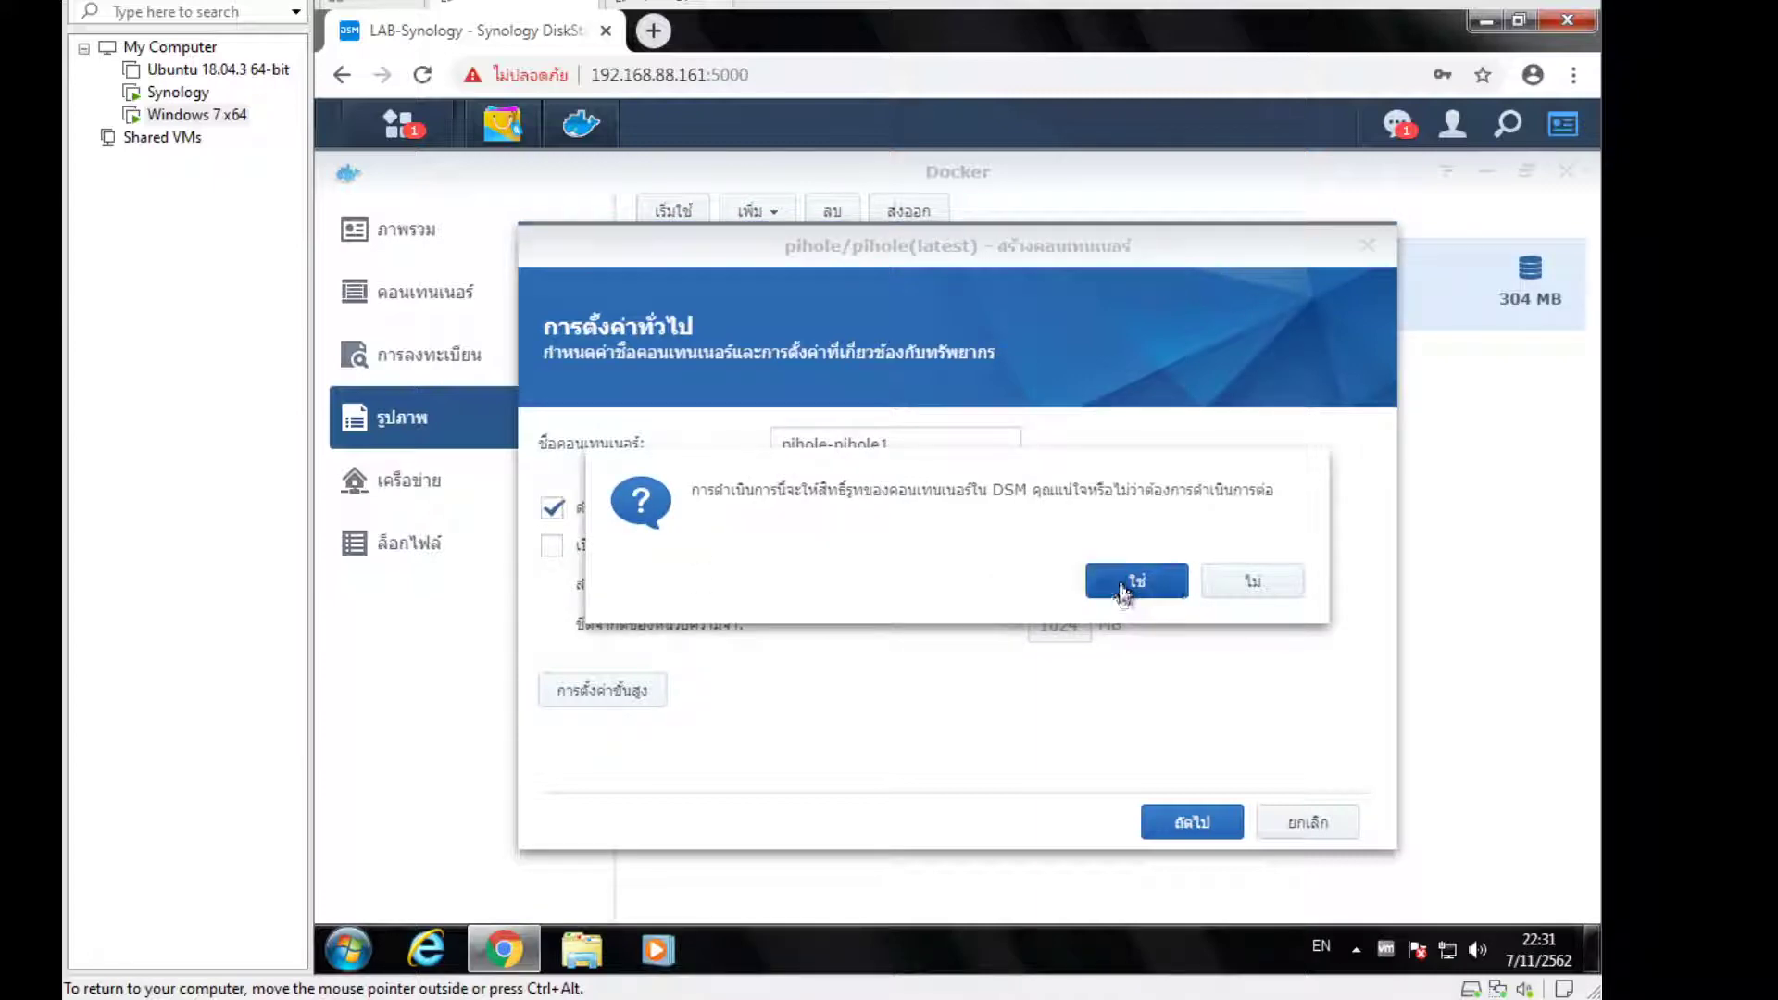
left_click(636, 702)
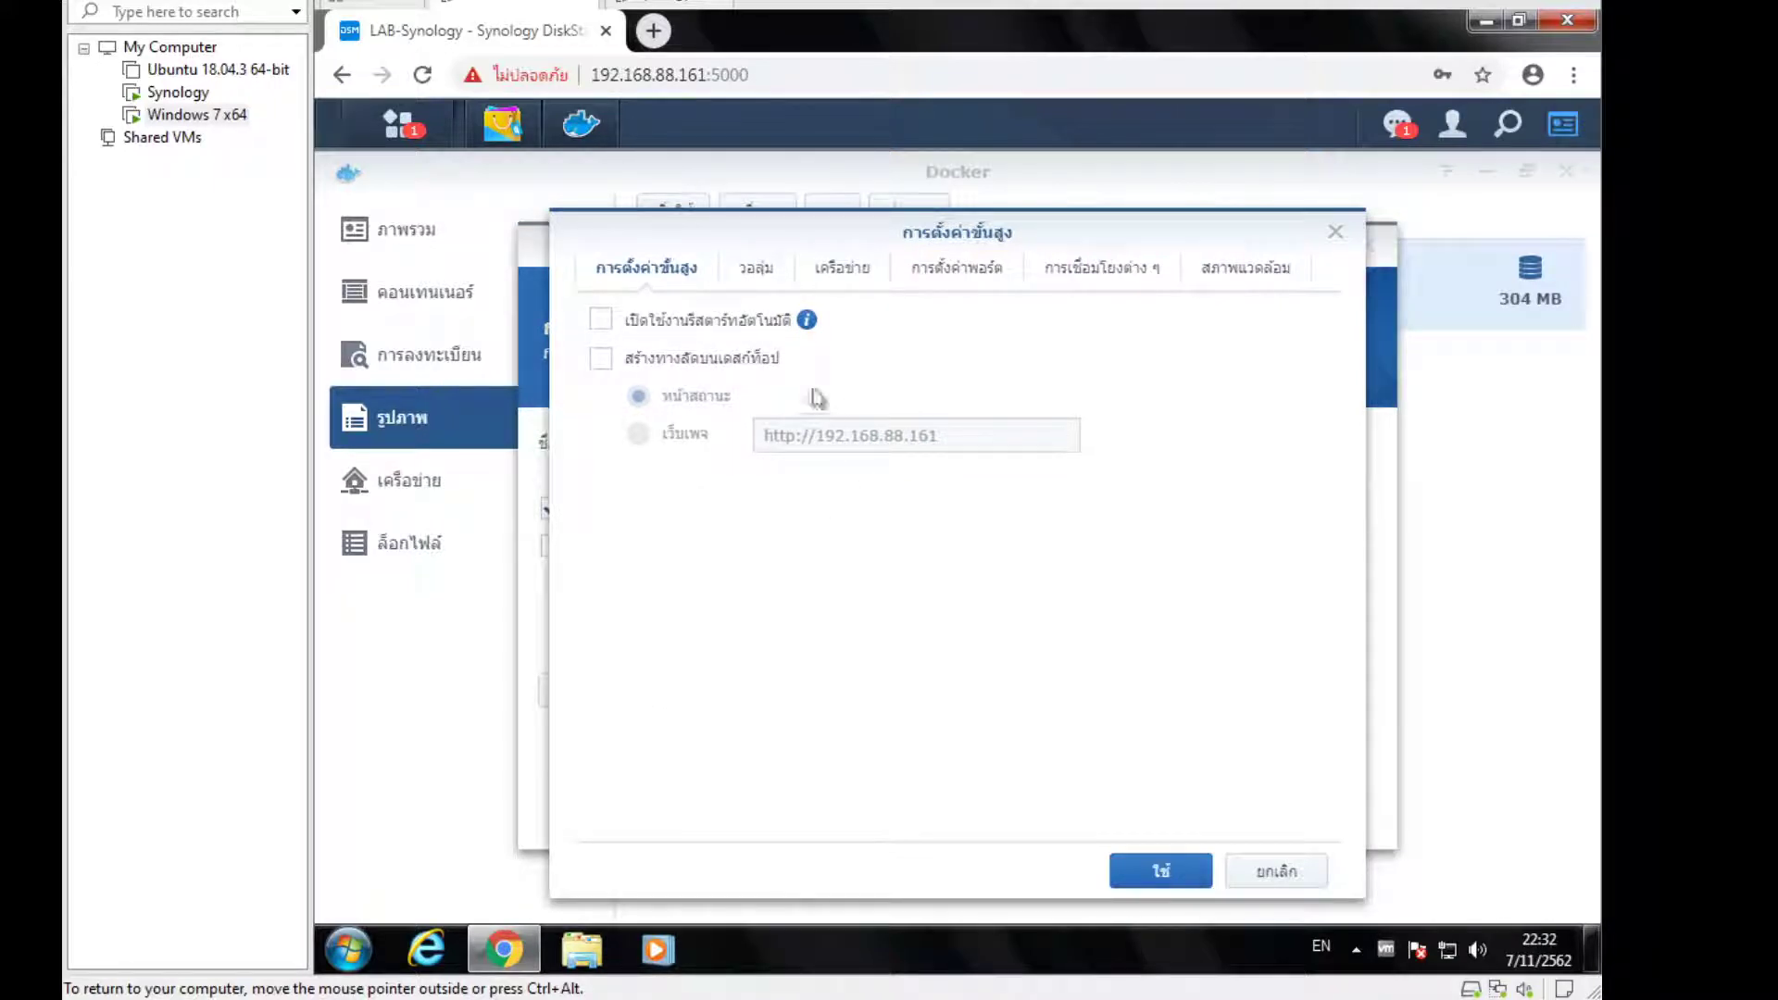
left_click(681, 325)
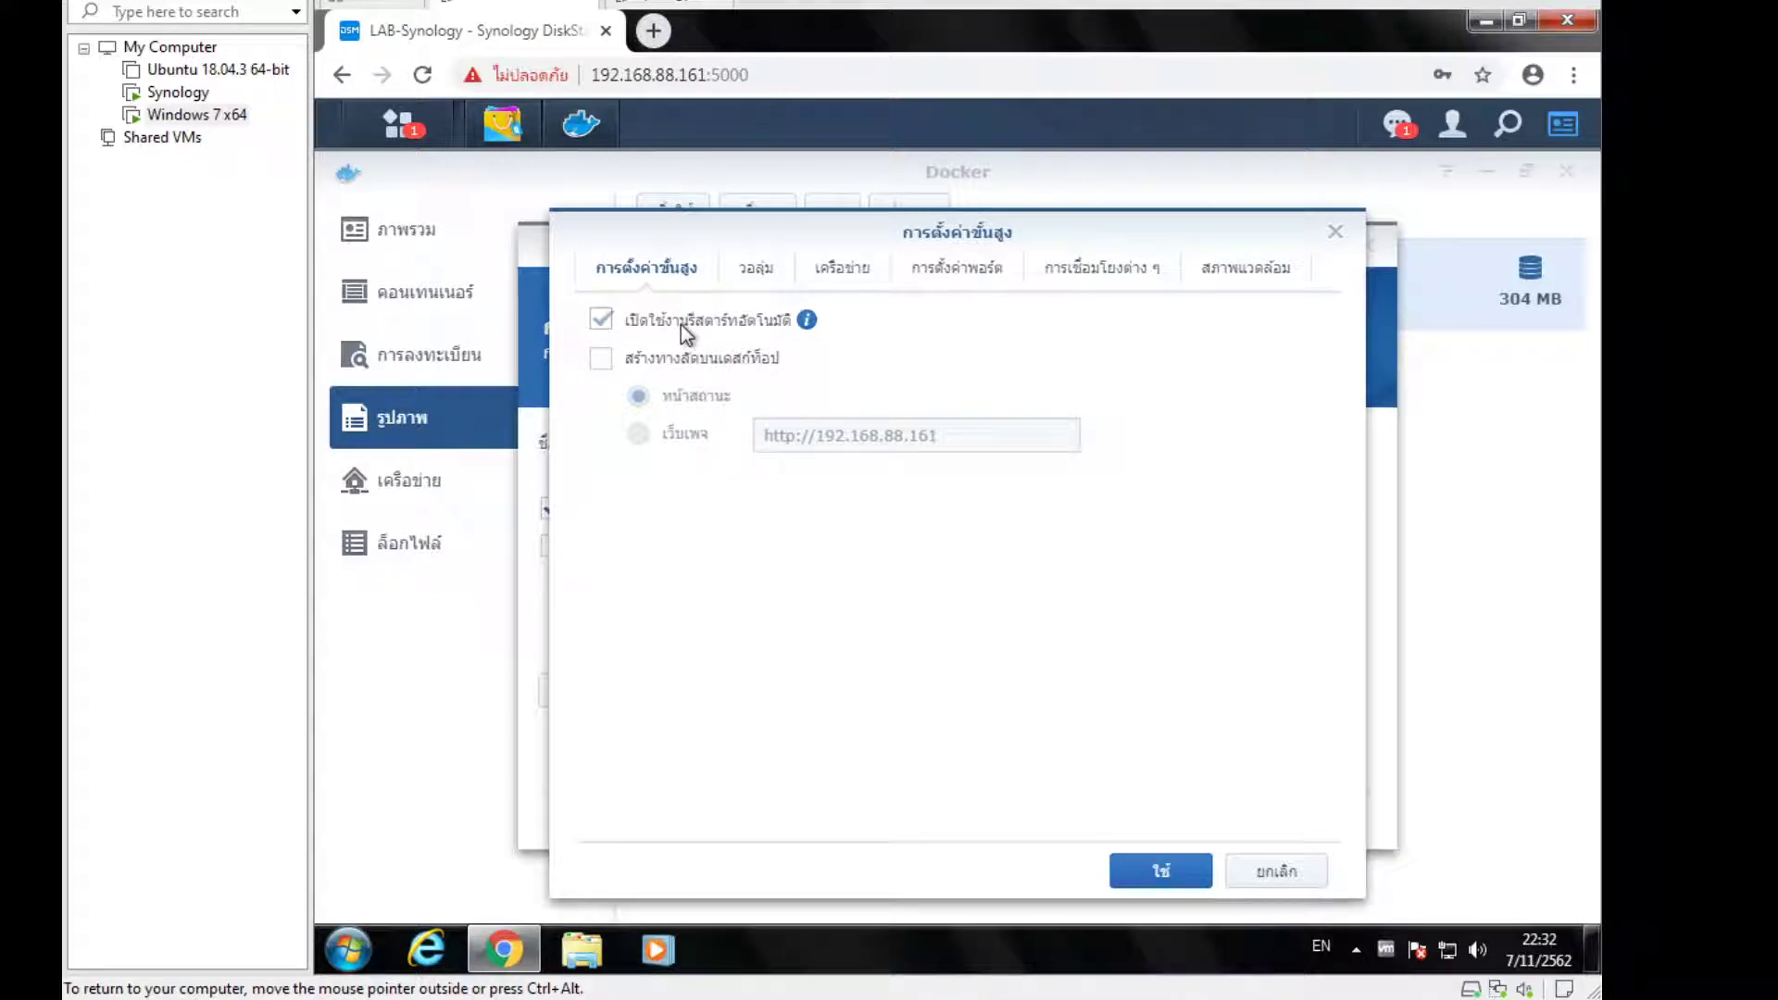
Begin adding a volume folder to the container and create a folder named pihole inside the docker folder
left_click(750, 269)
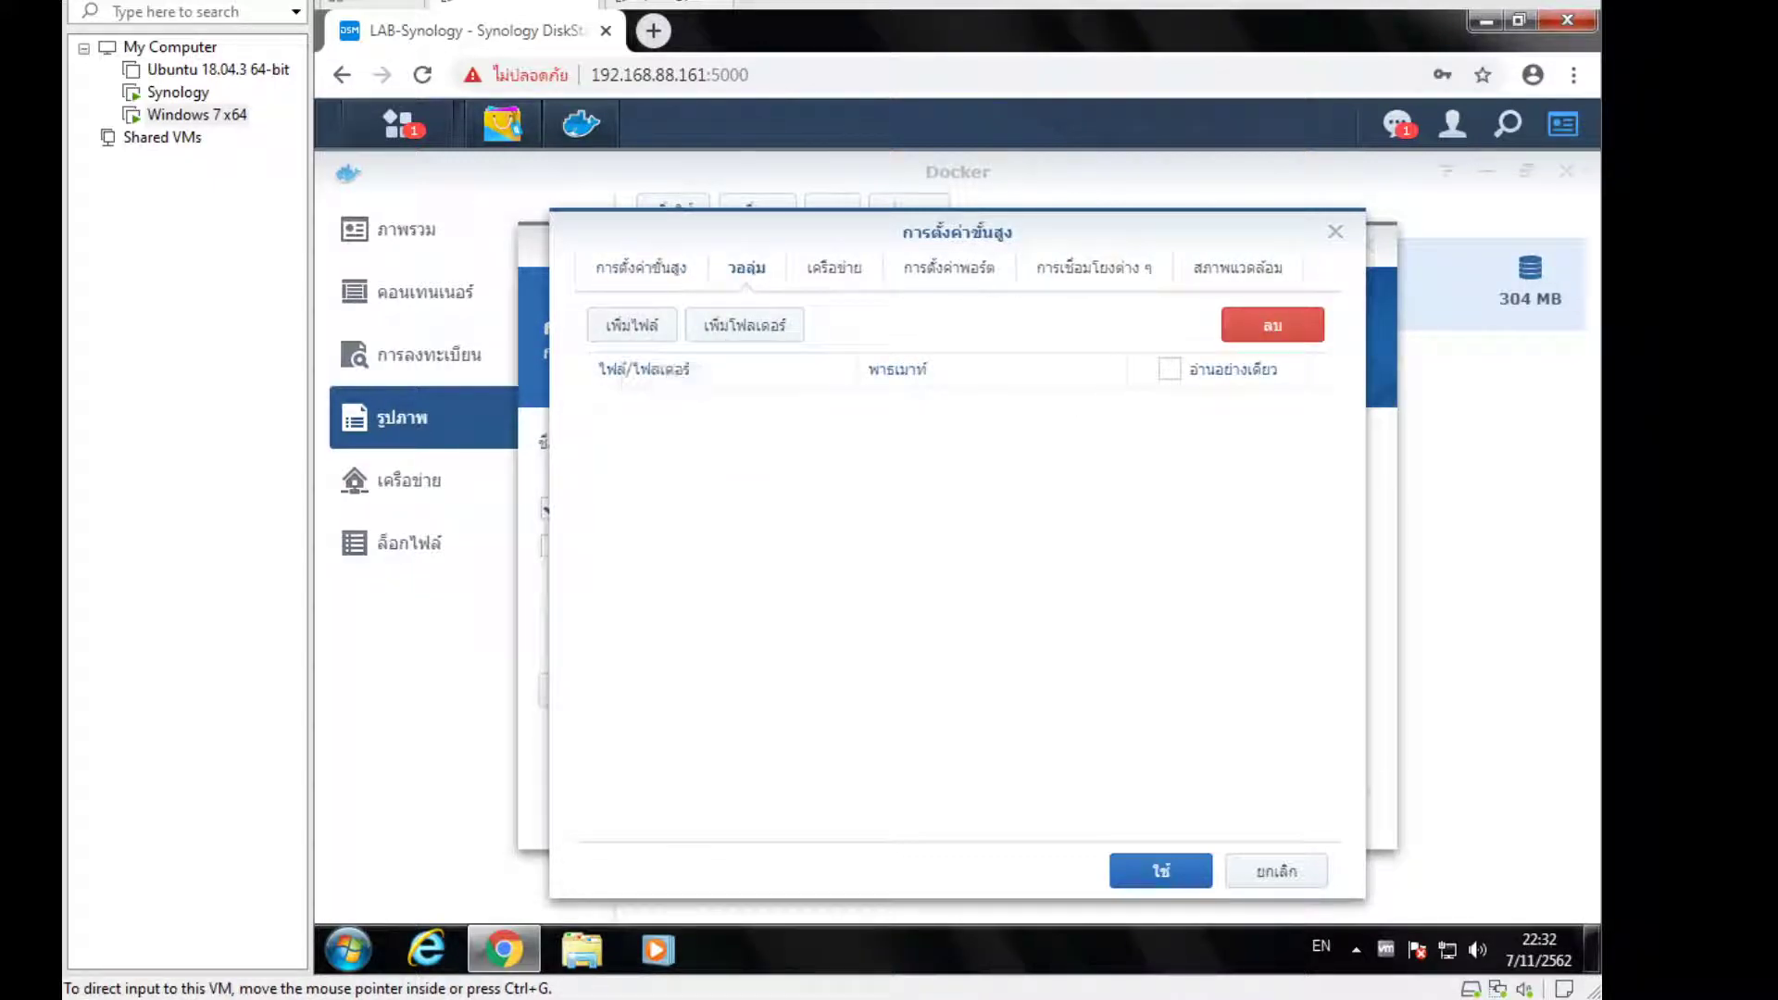
left_click(755, 334)
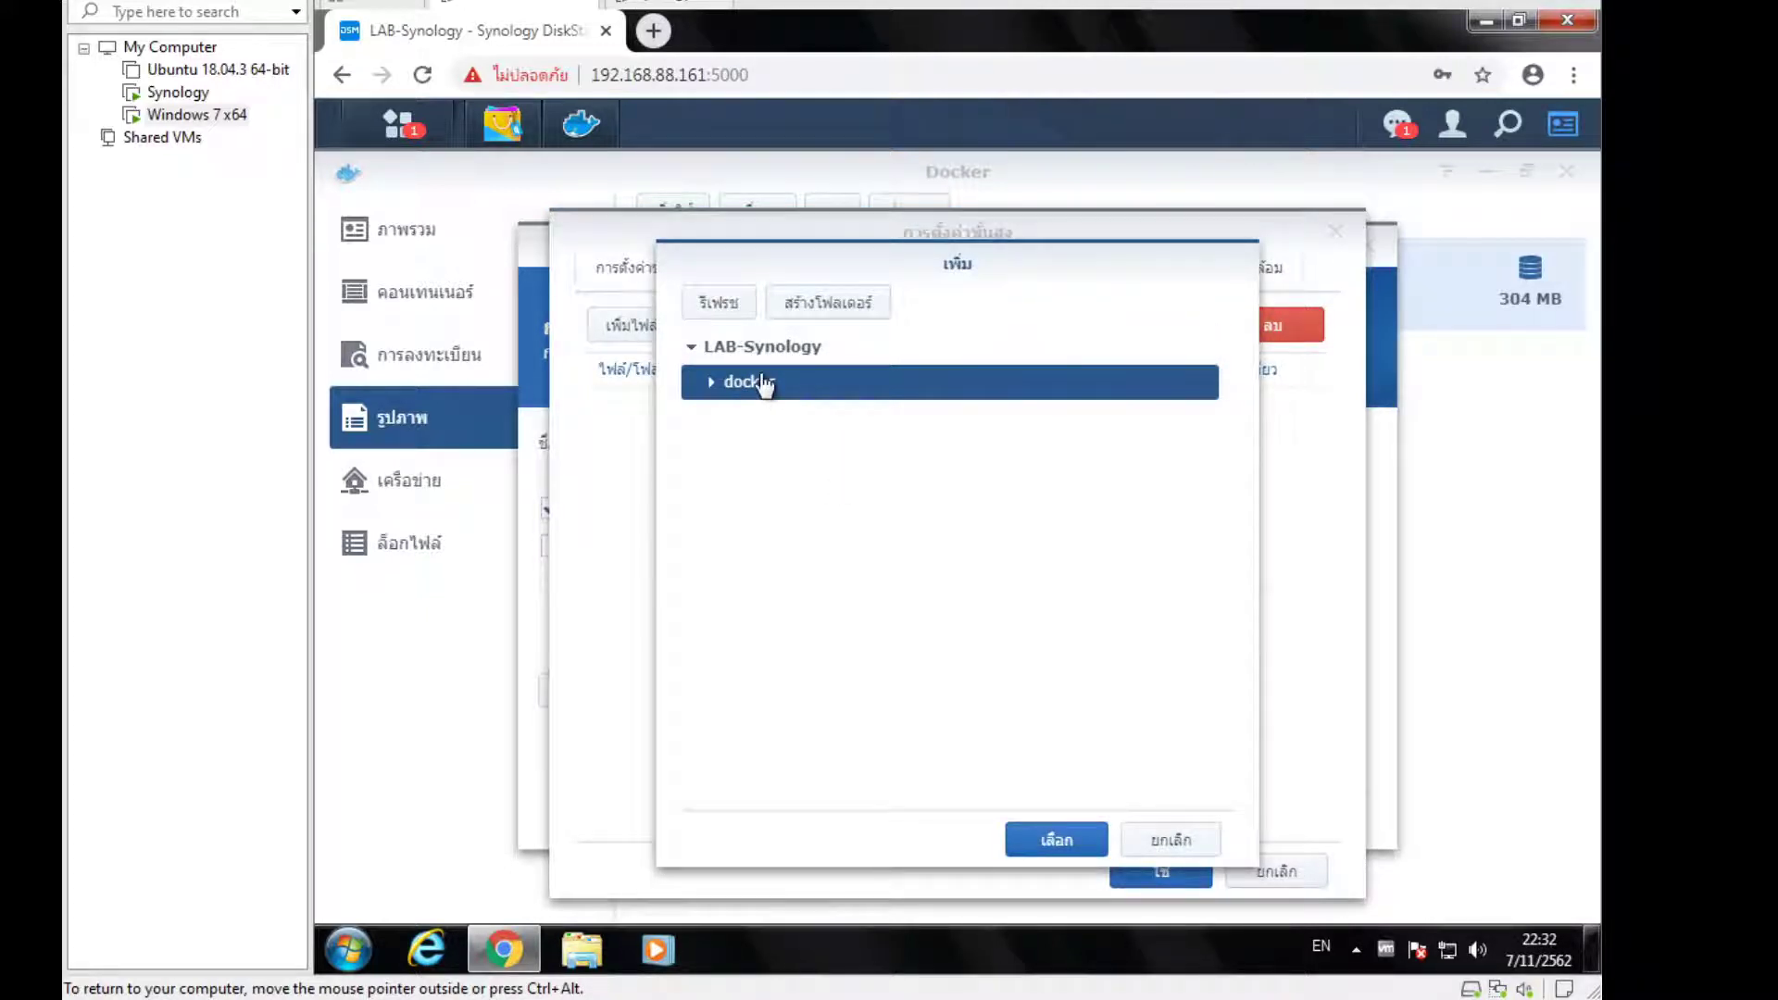
left_click(811, 311)
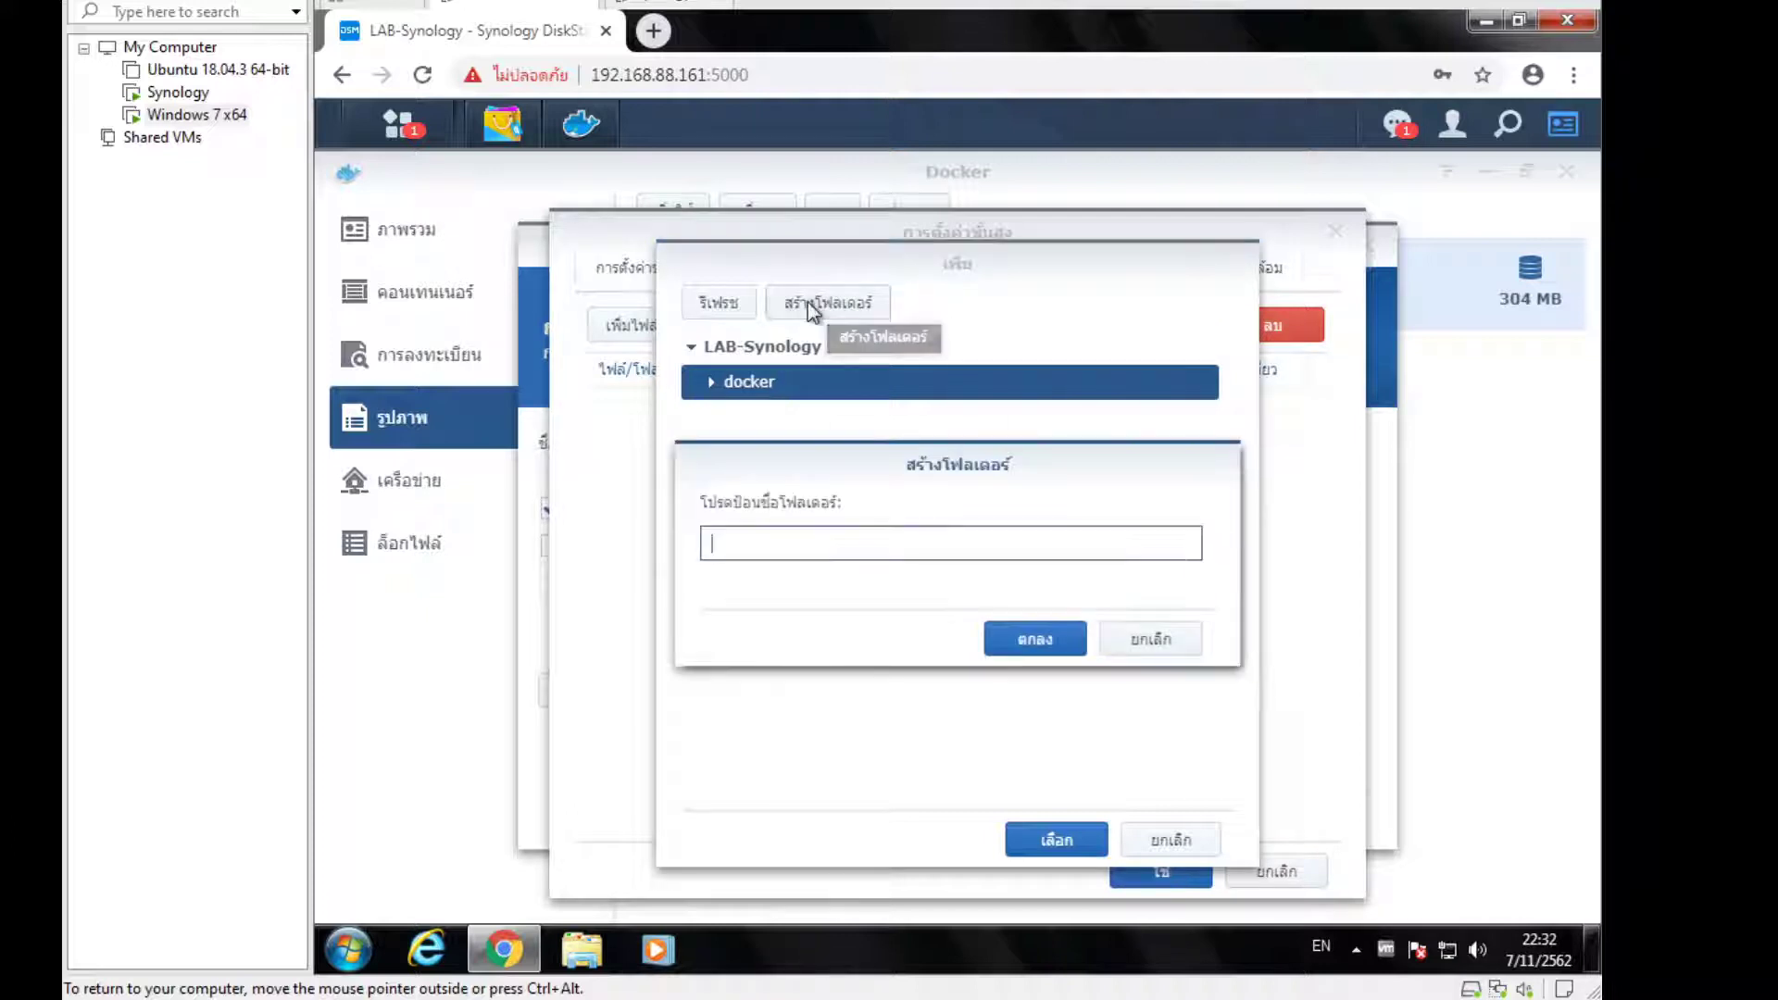
type("pihol")
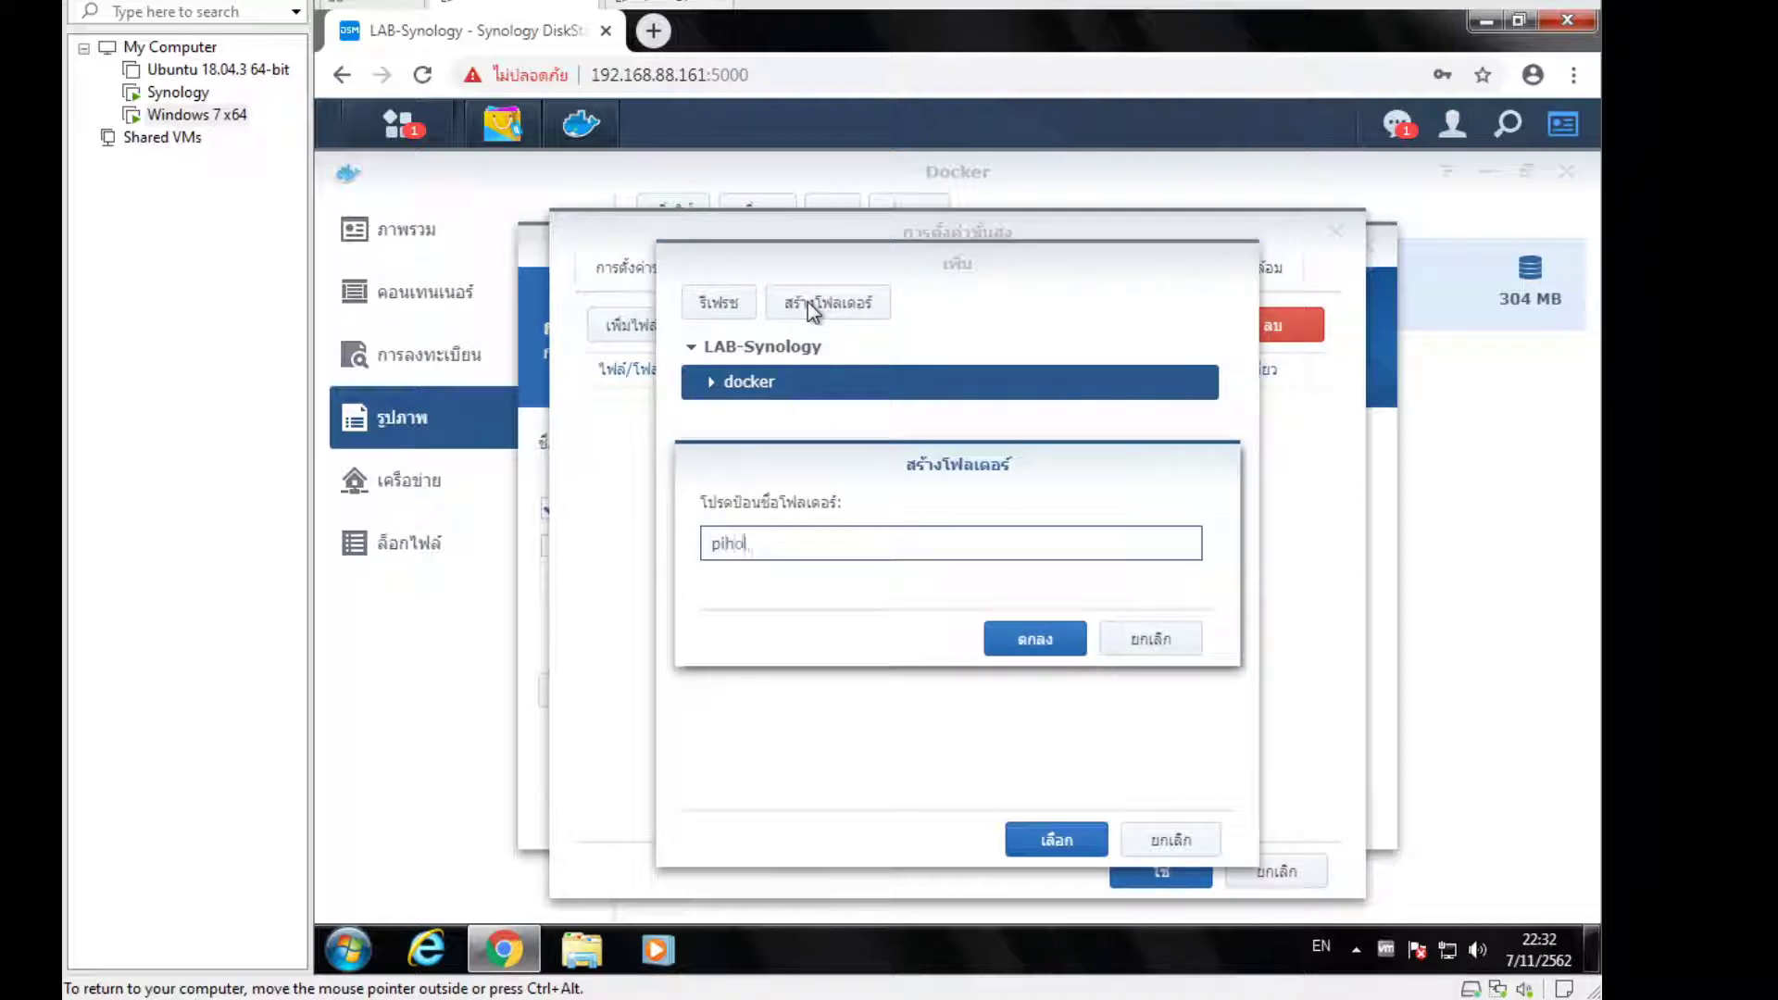
type("e")
left_click(1036, 644)
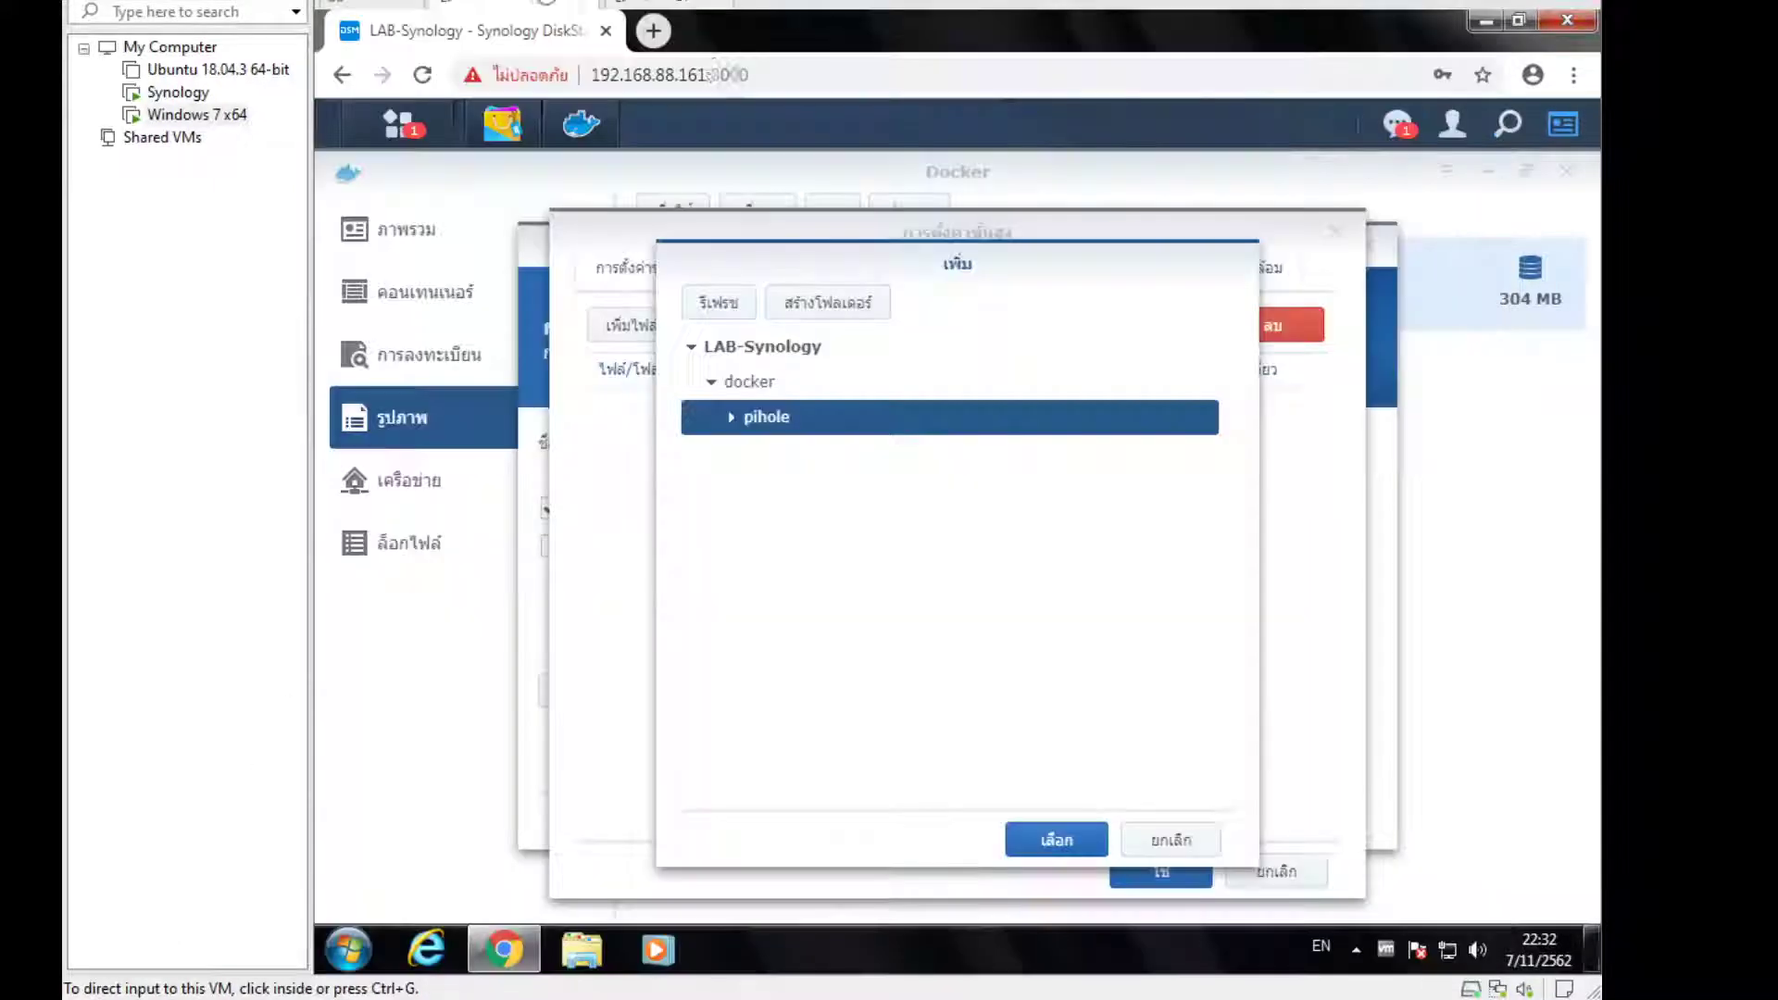
Create a subfolder named pihole-configs inside docker/pihole and add it as a container volume
left_click(826, 306)
type("ph")
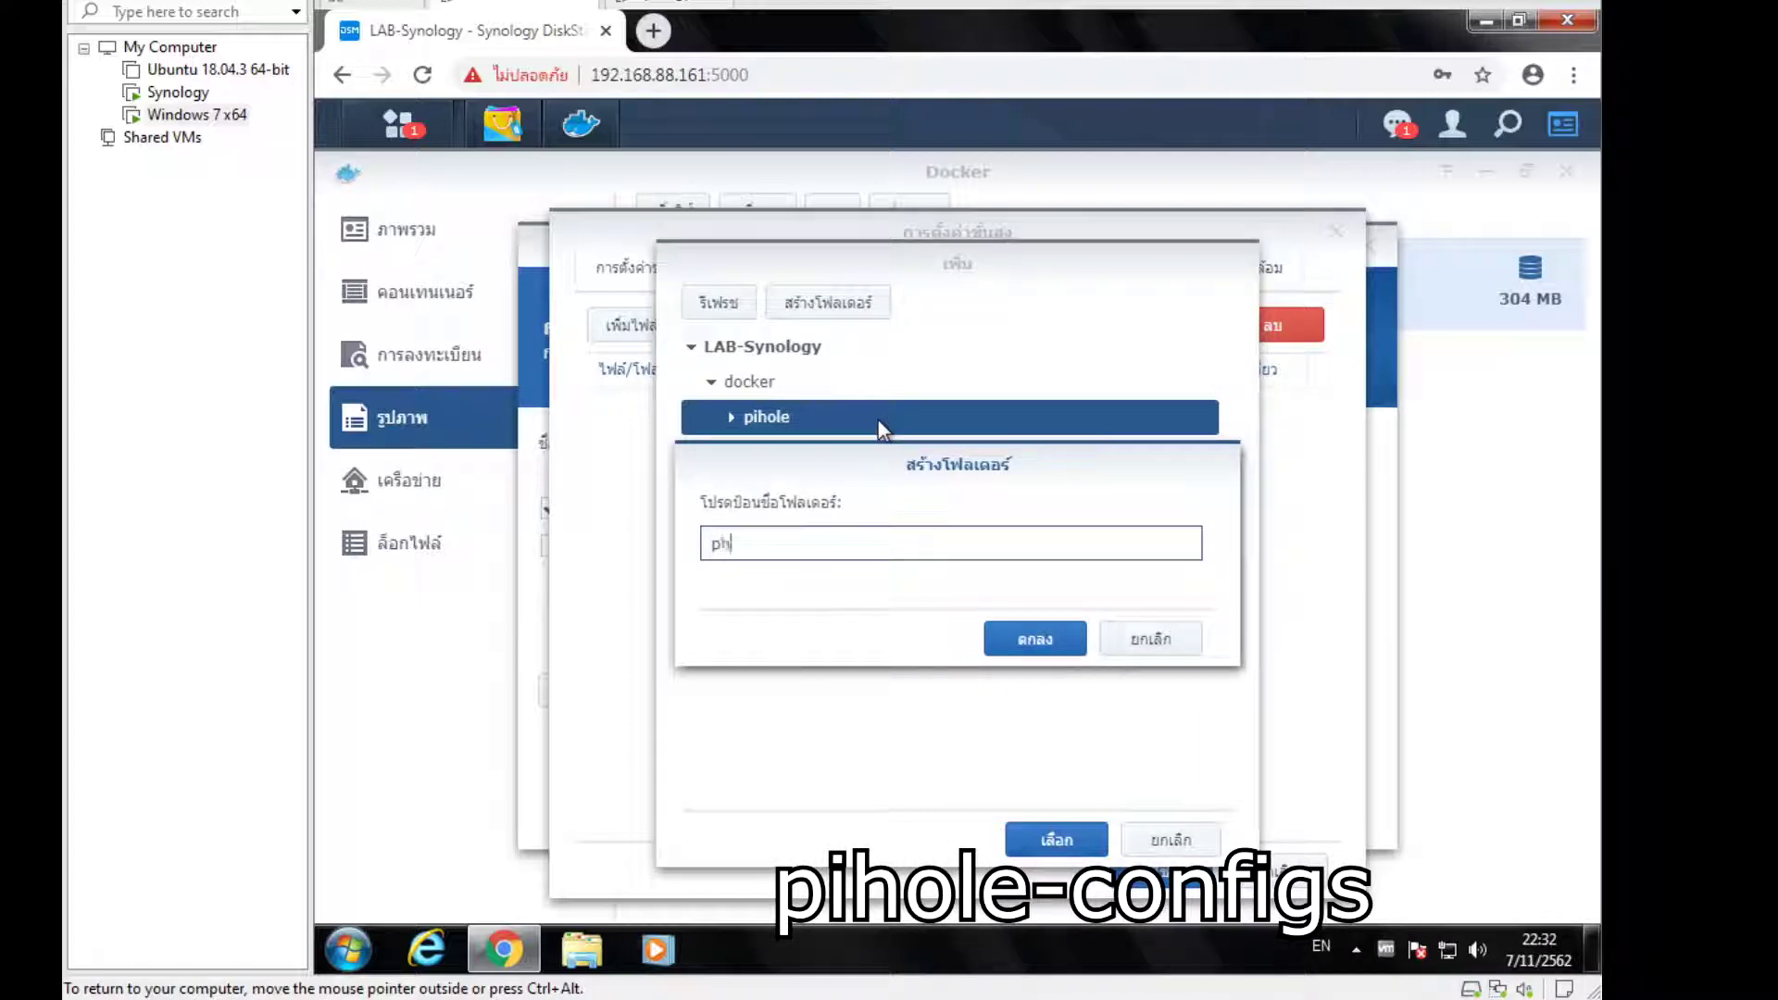
key("BackSpace")
type("ihole-confid")
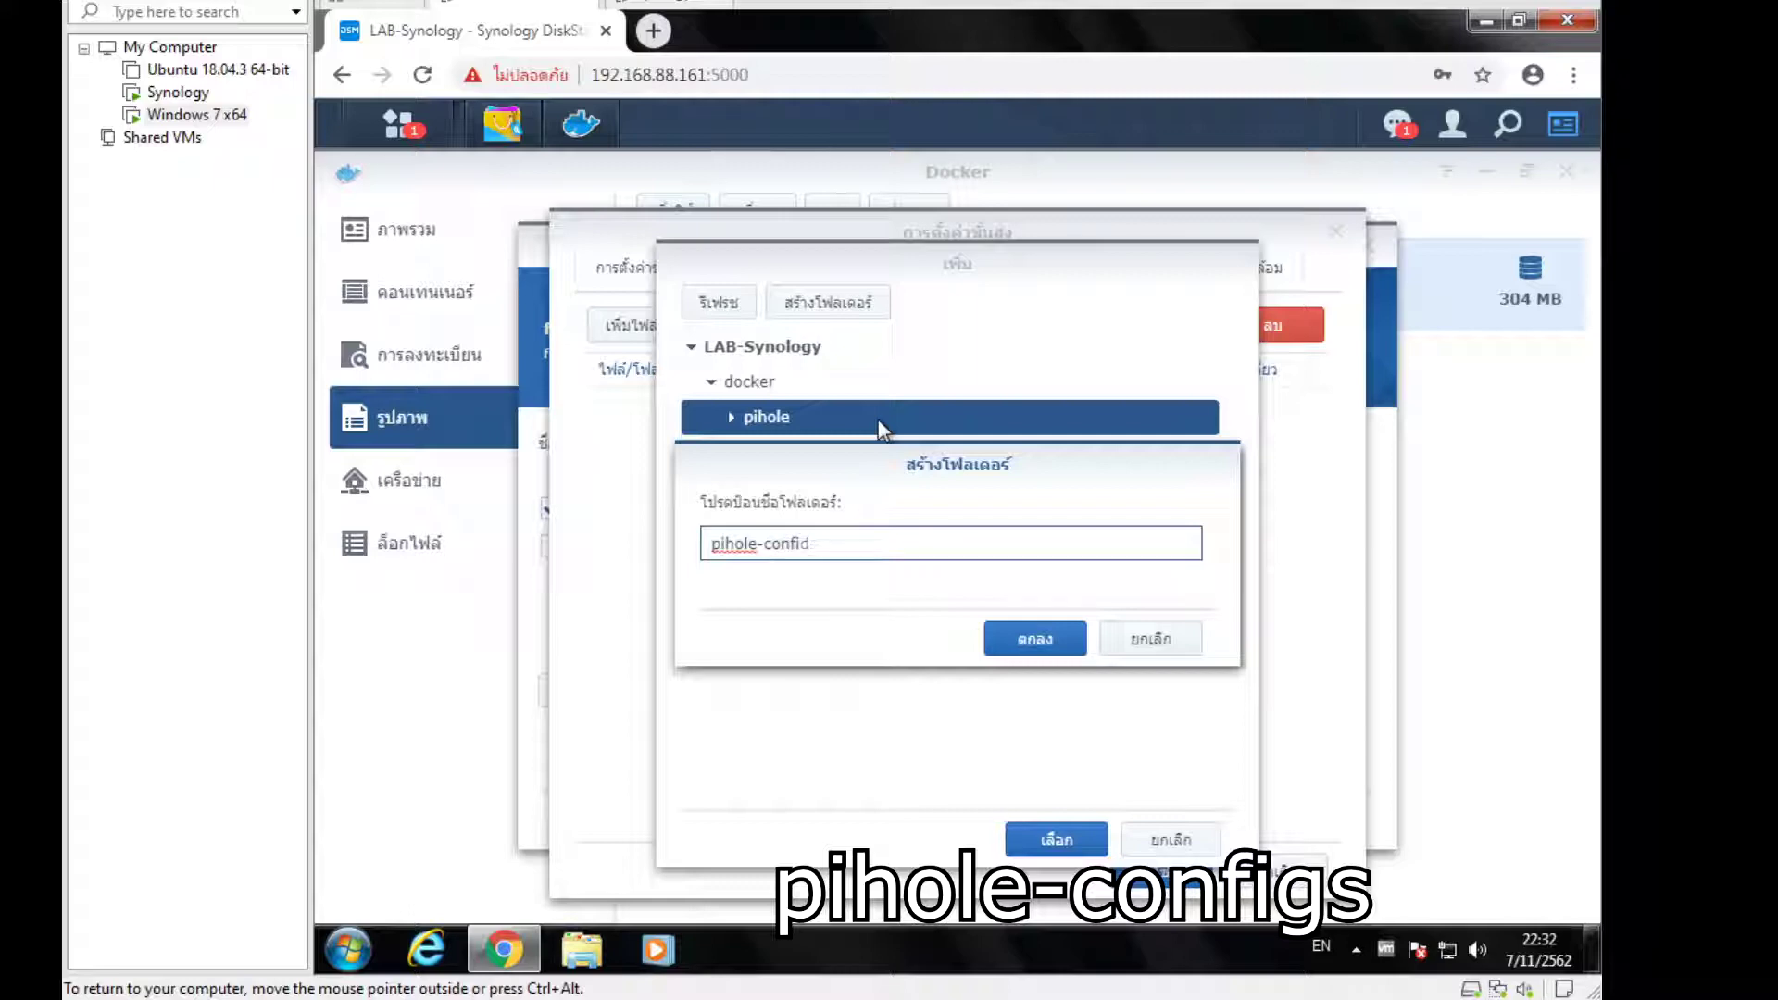
type("gs")
left_click(1021, 652)
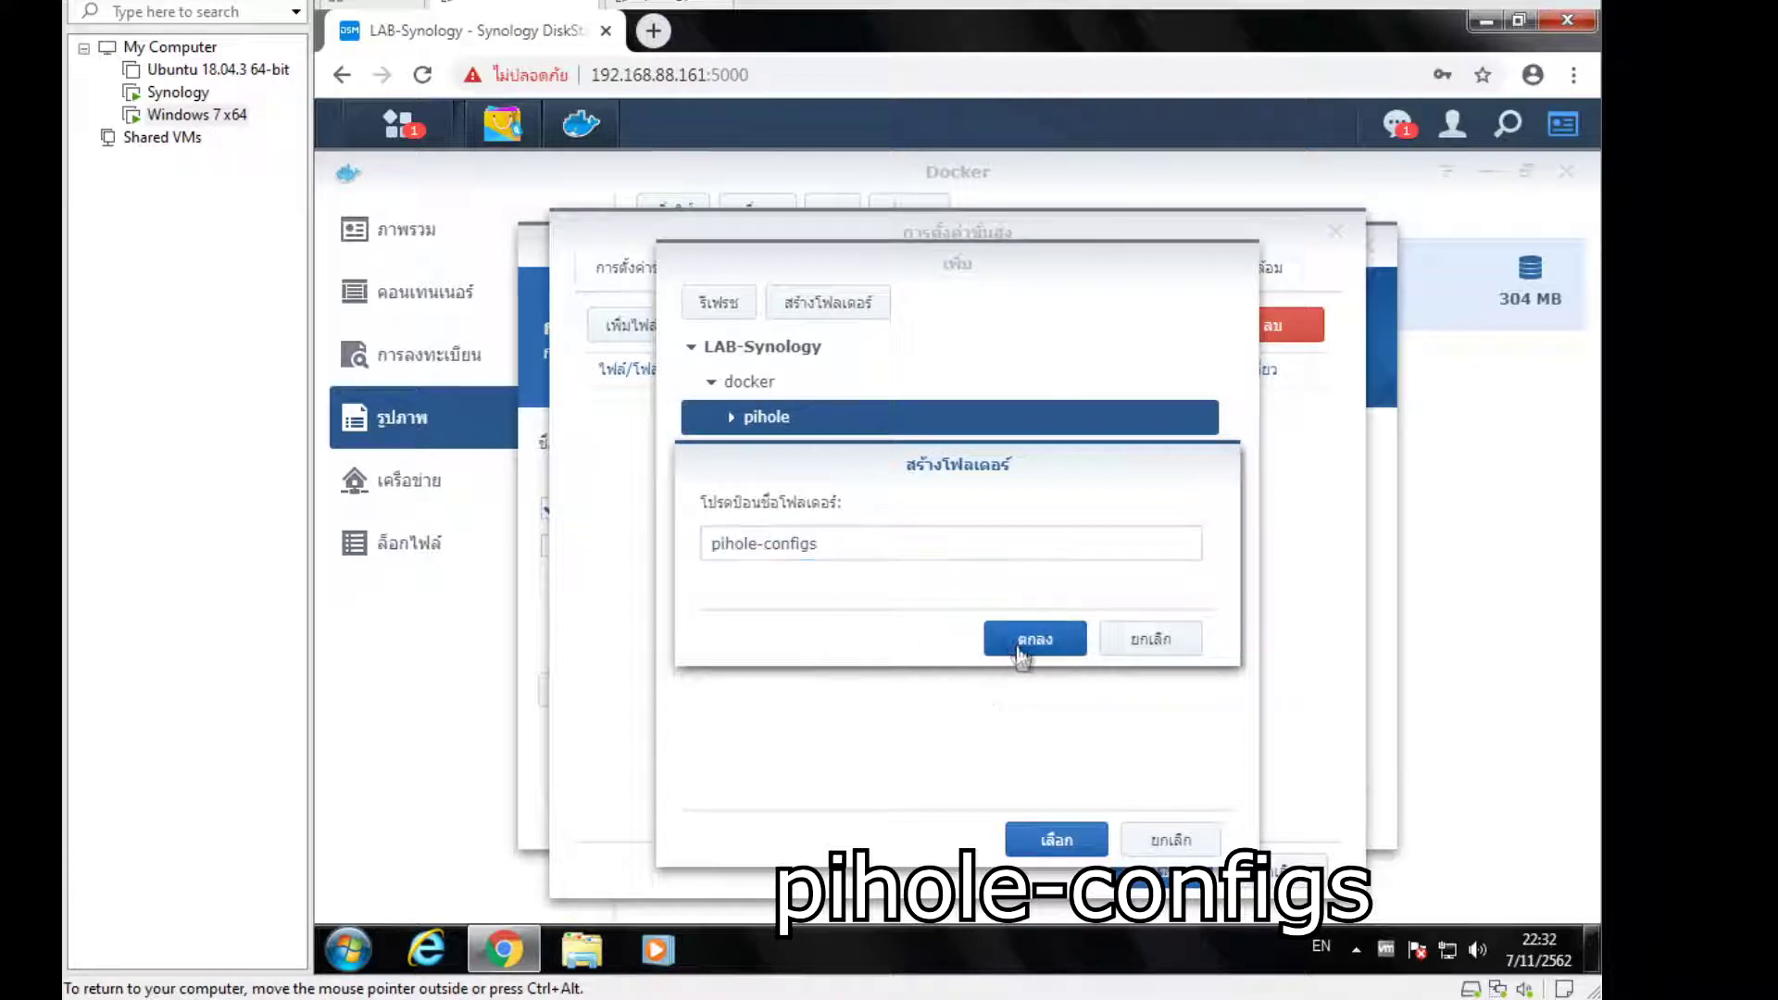
left_click(1042, 847)
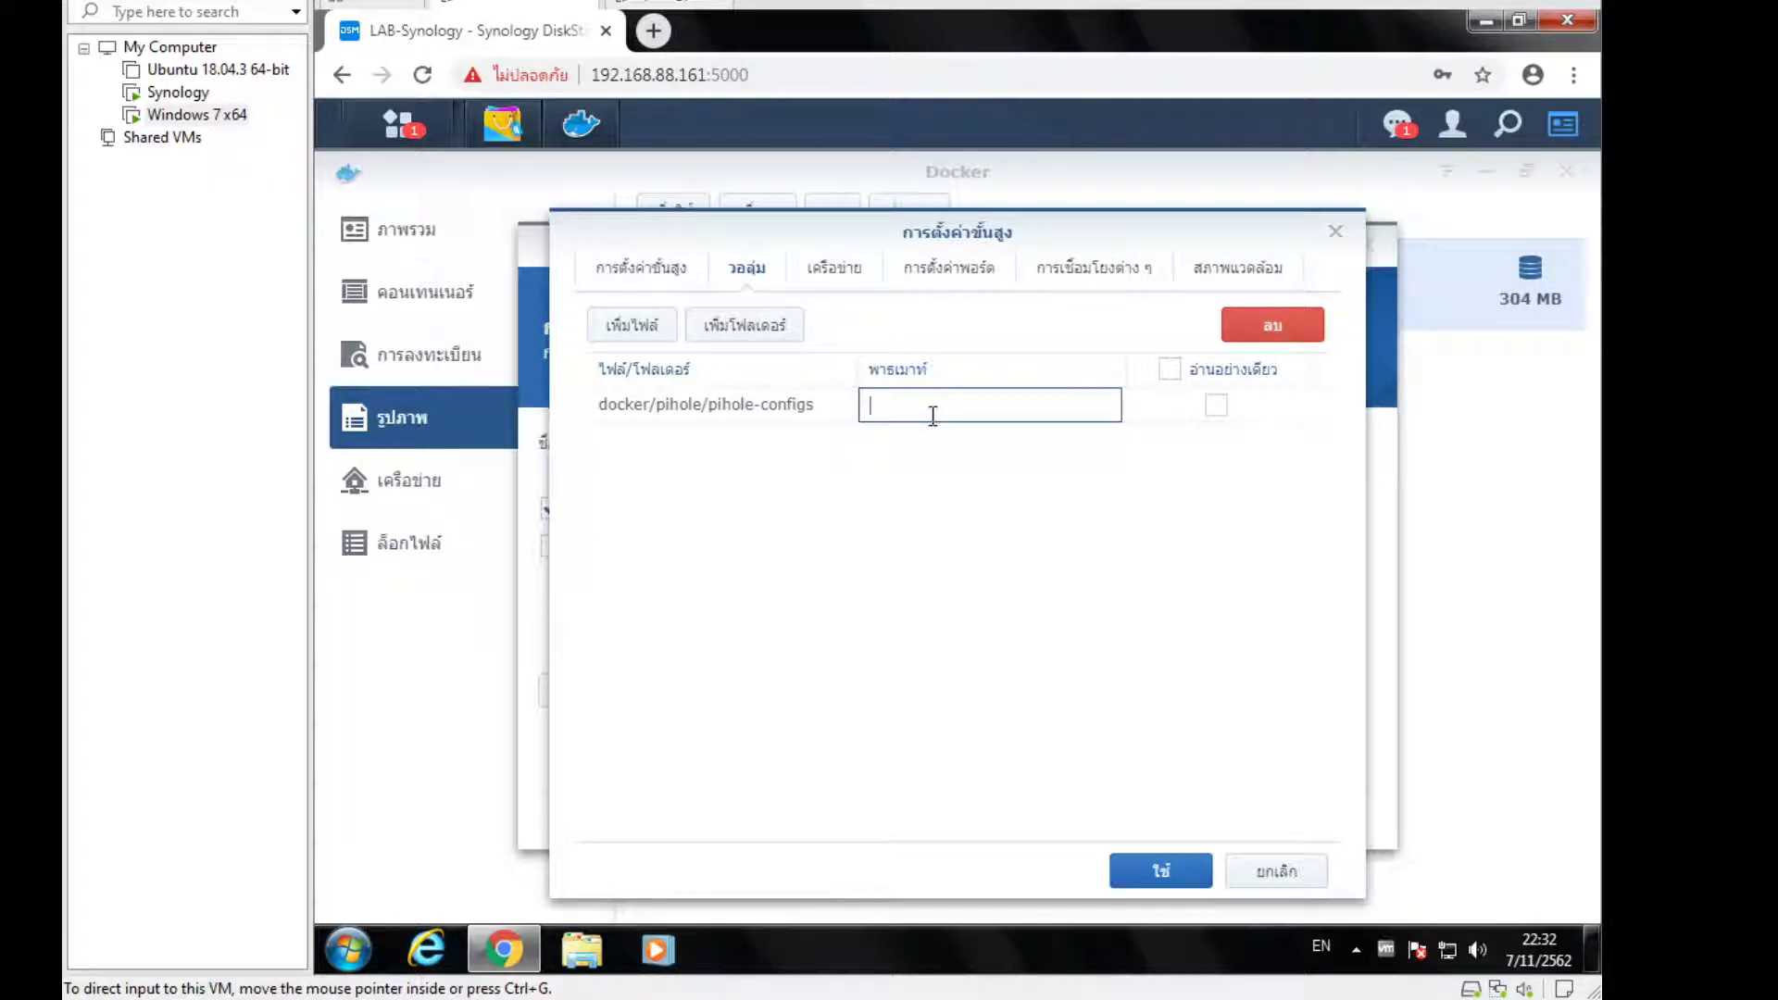
Set the mount path of the pihole-configs volume to /etc/pihole/
type("/etc")
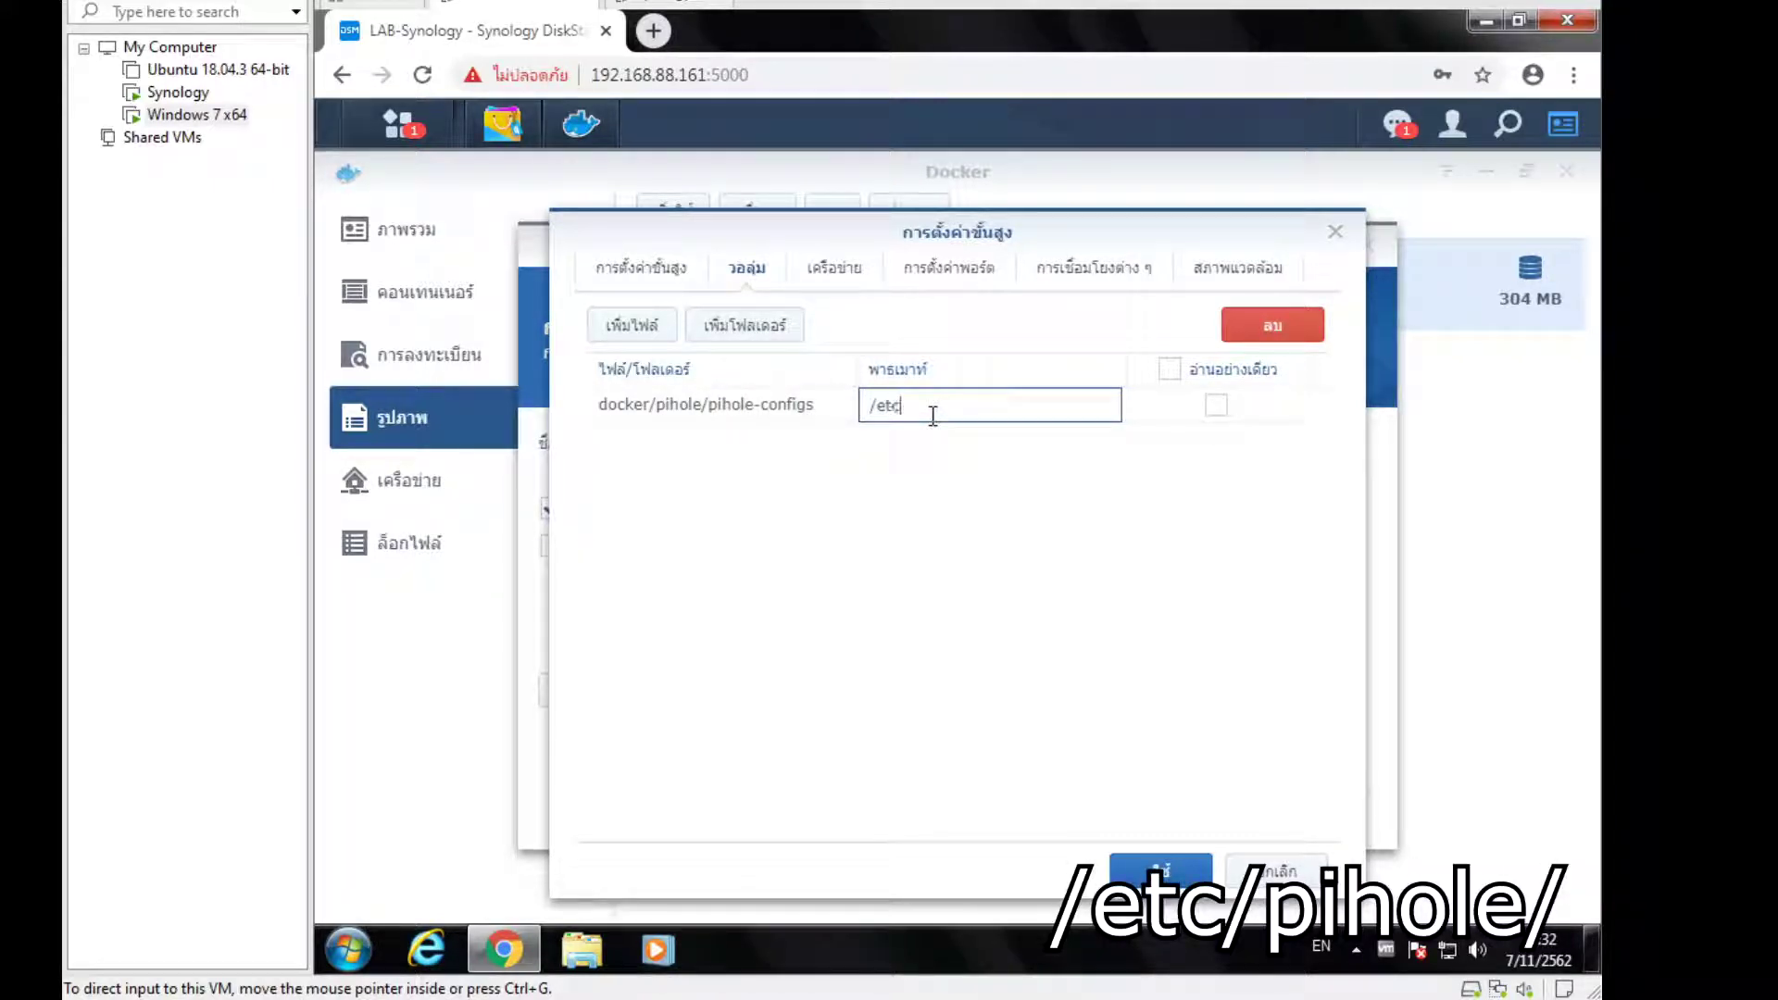
type("/")
type("pihole/")
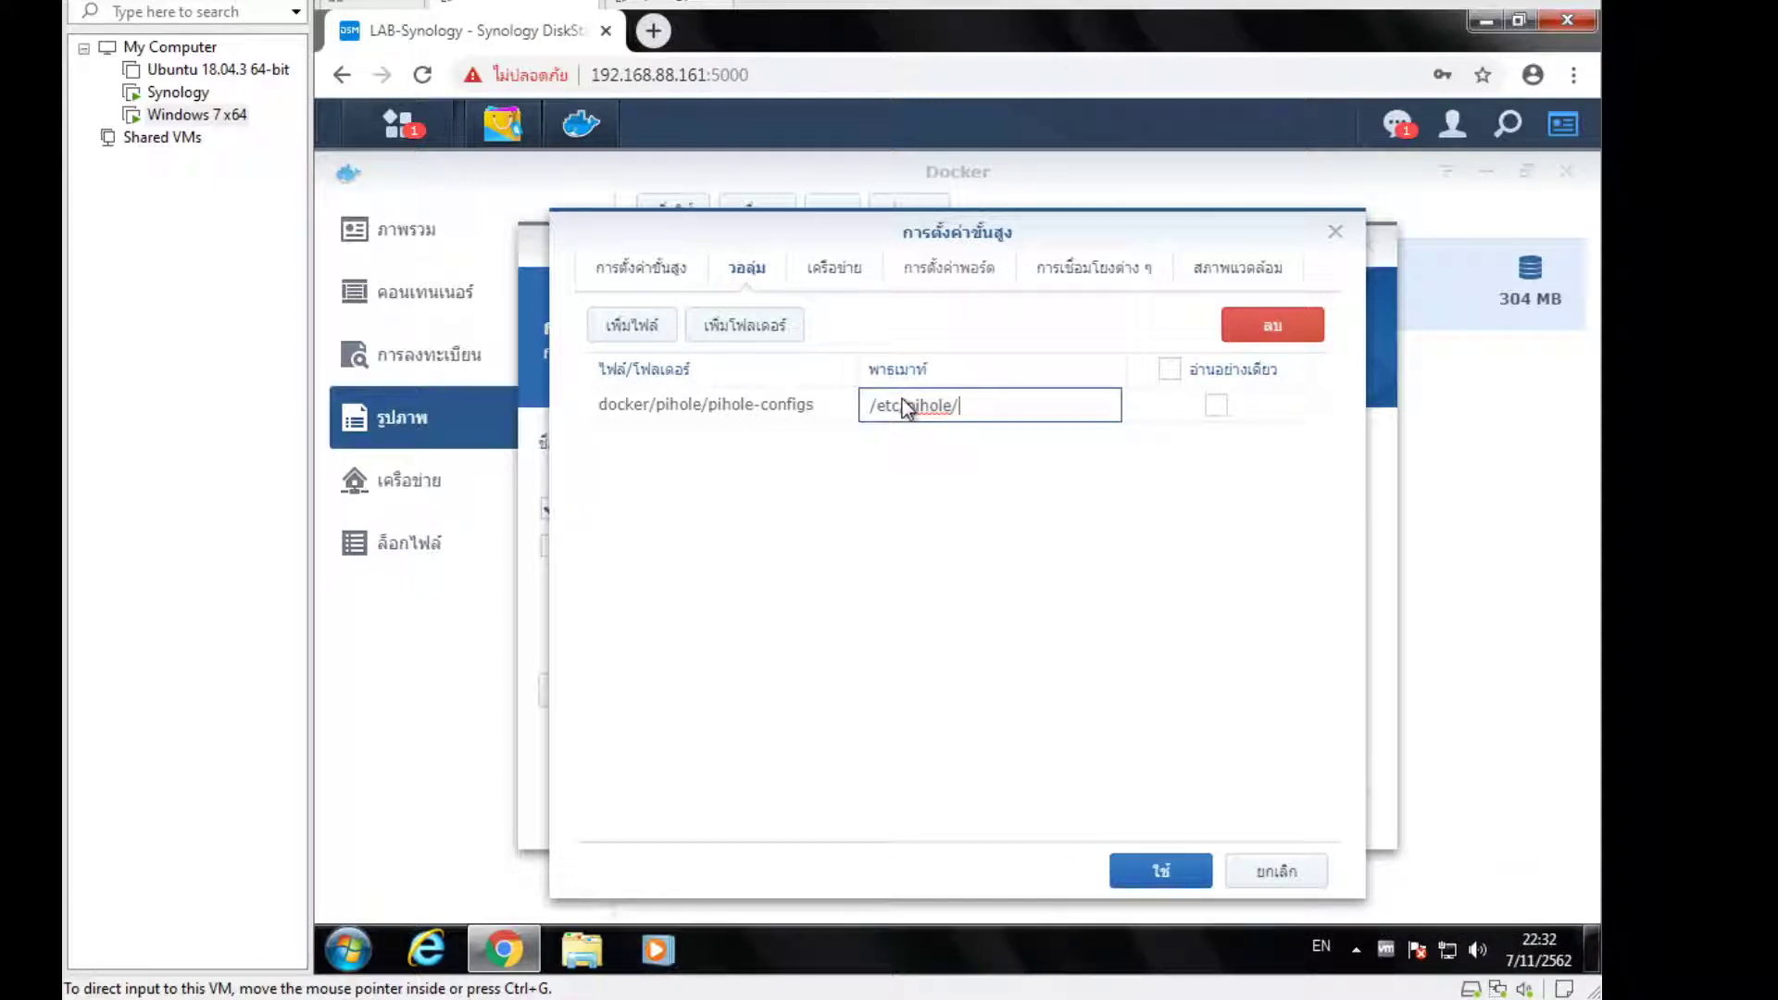
key("Return")
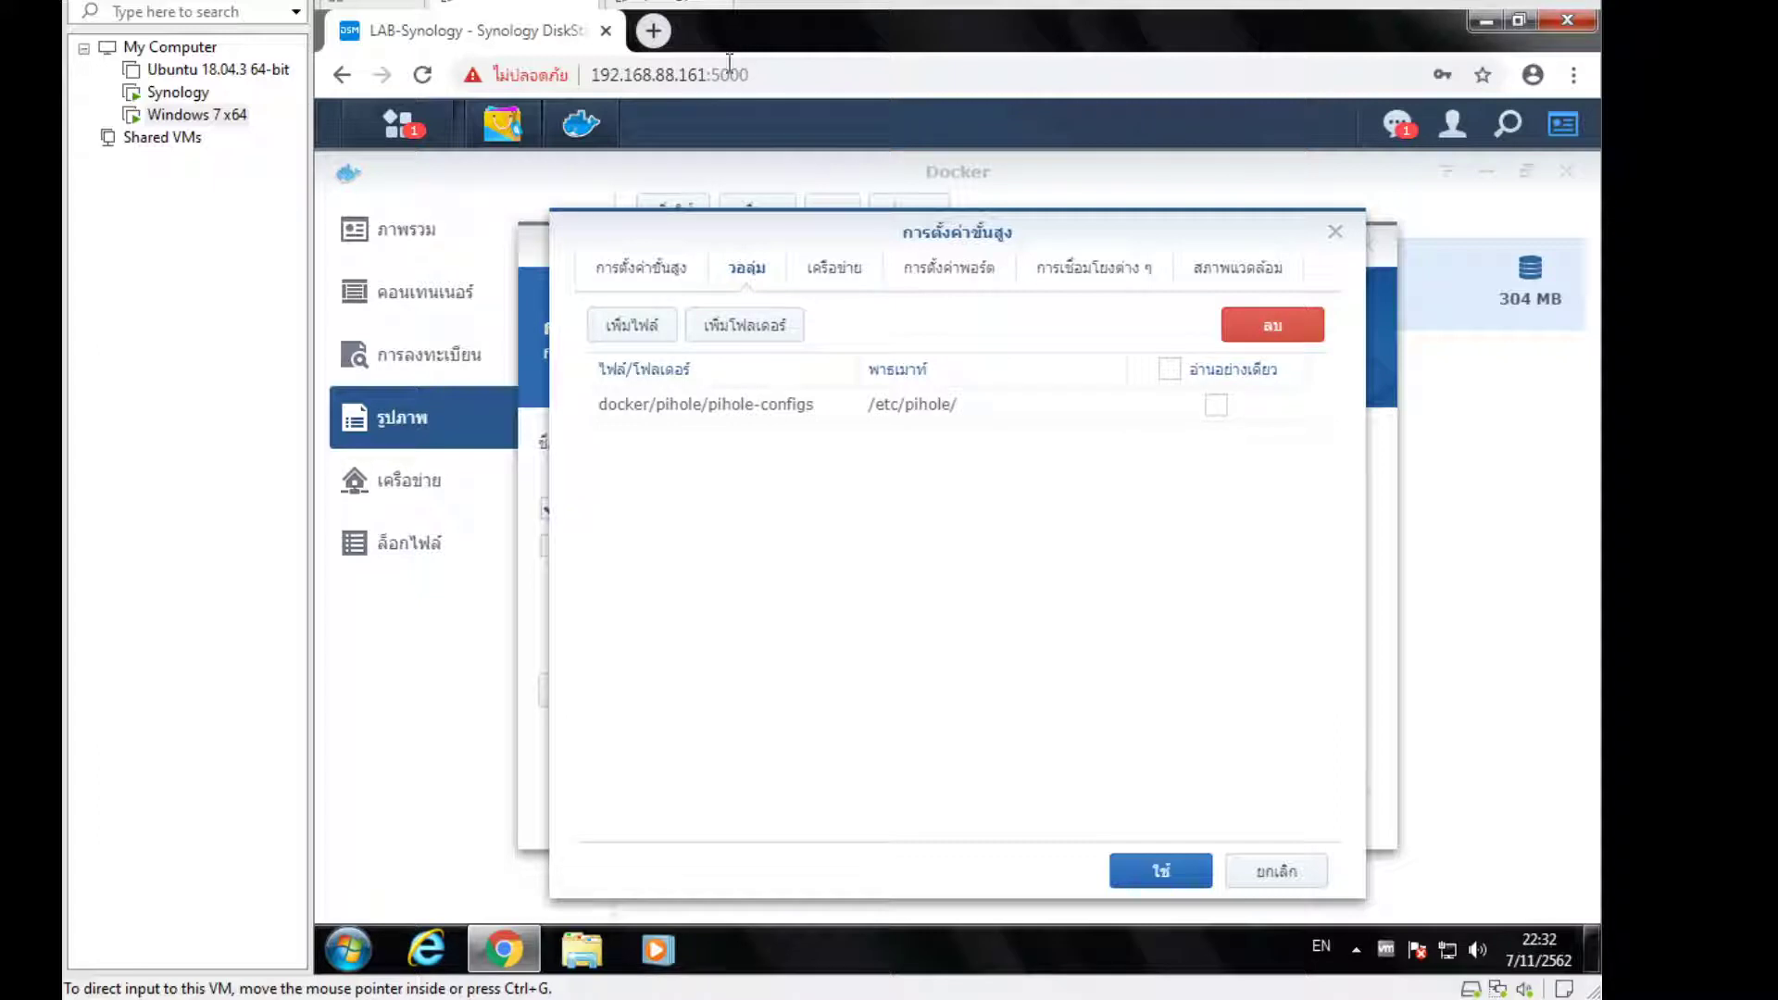
Create a subfolder named dnsmasq.d-configs inside docker/pihole and add it as a second container volume
left_click(744, 347)
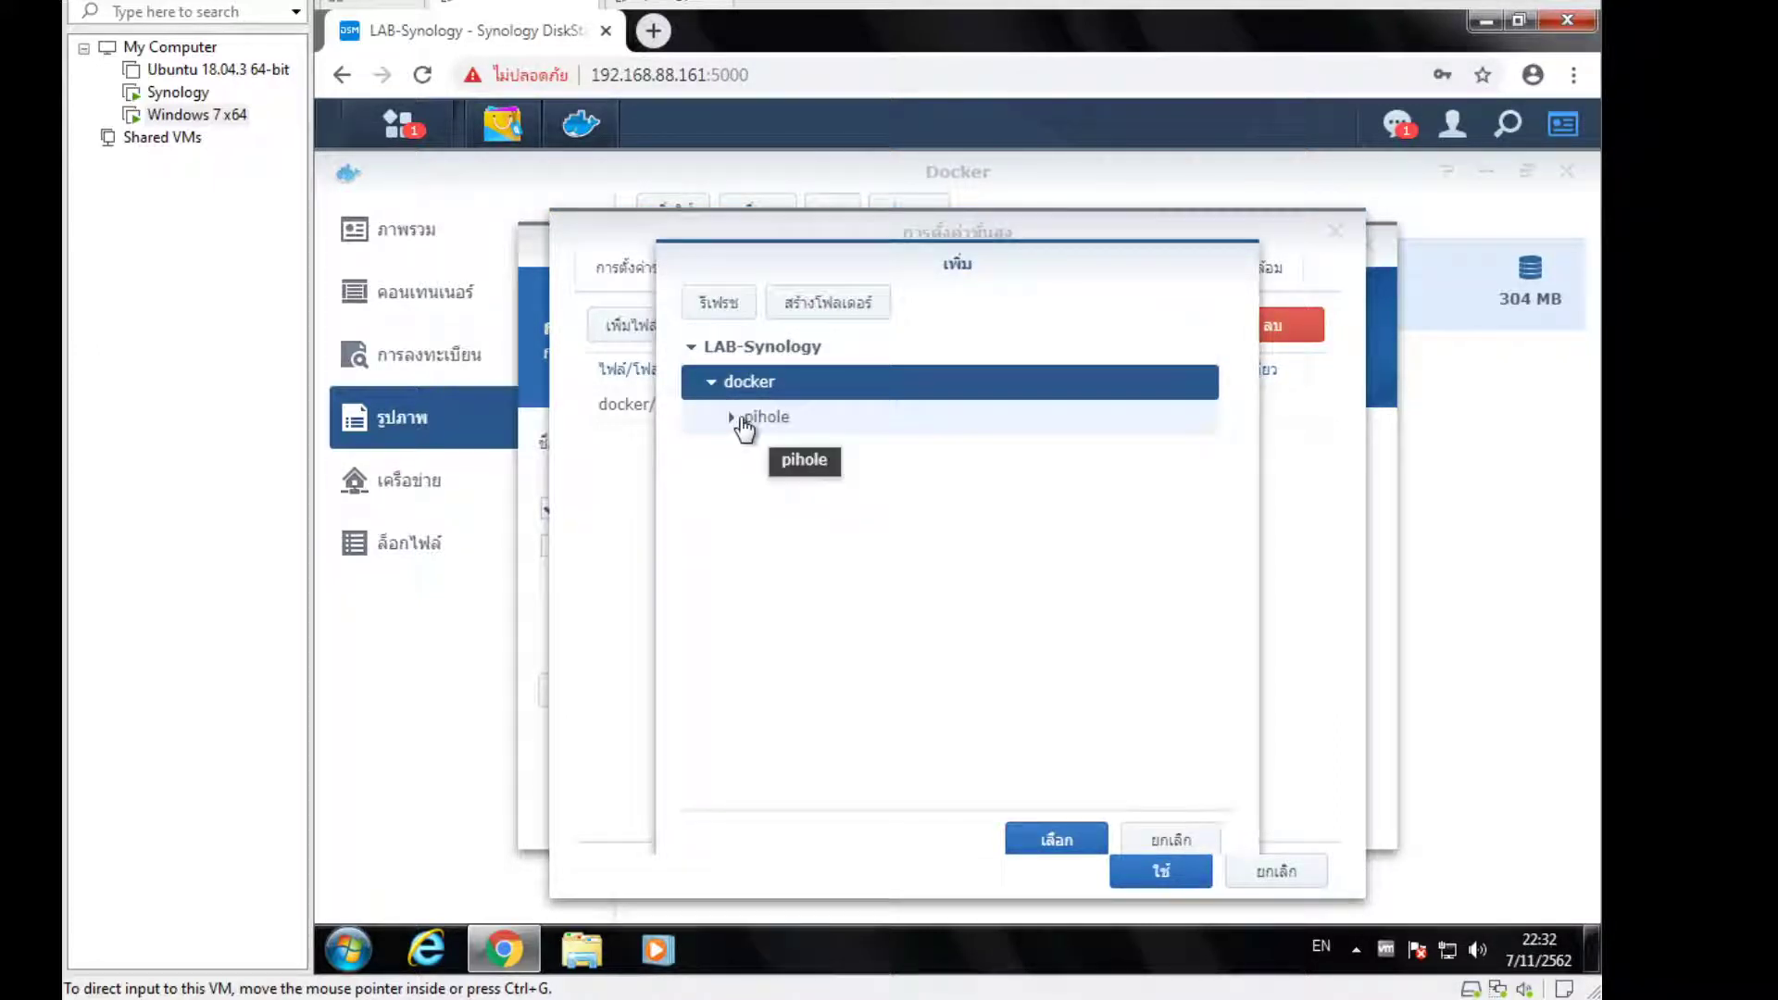
left_click(746, 417)
left_click(827, 302)
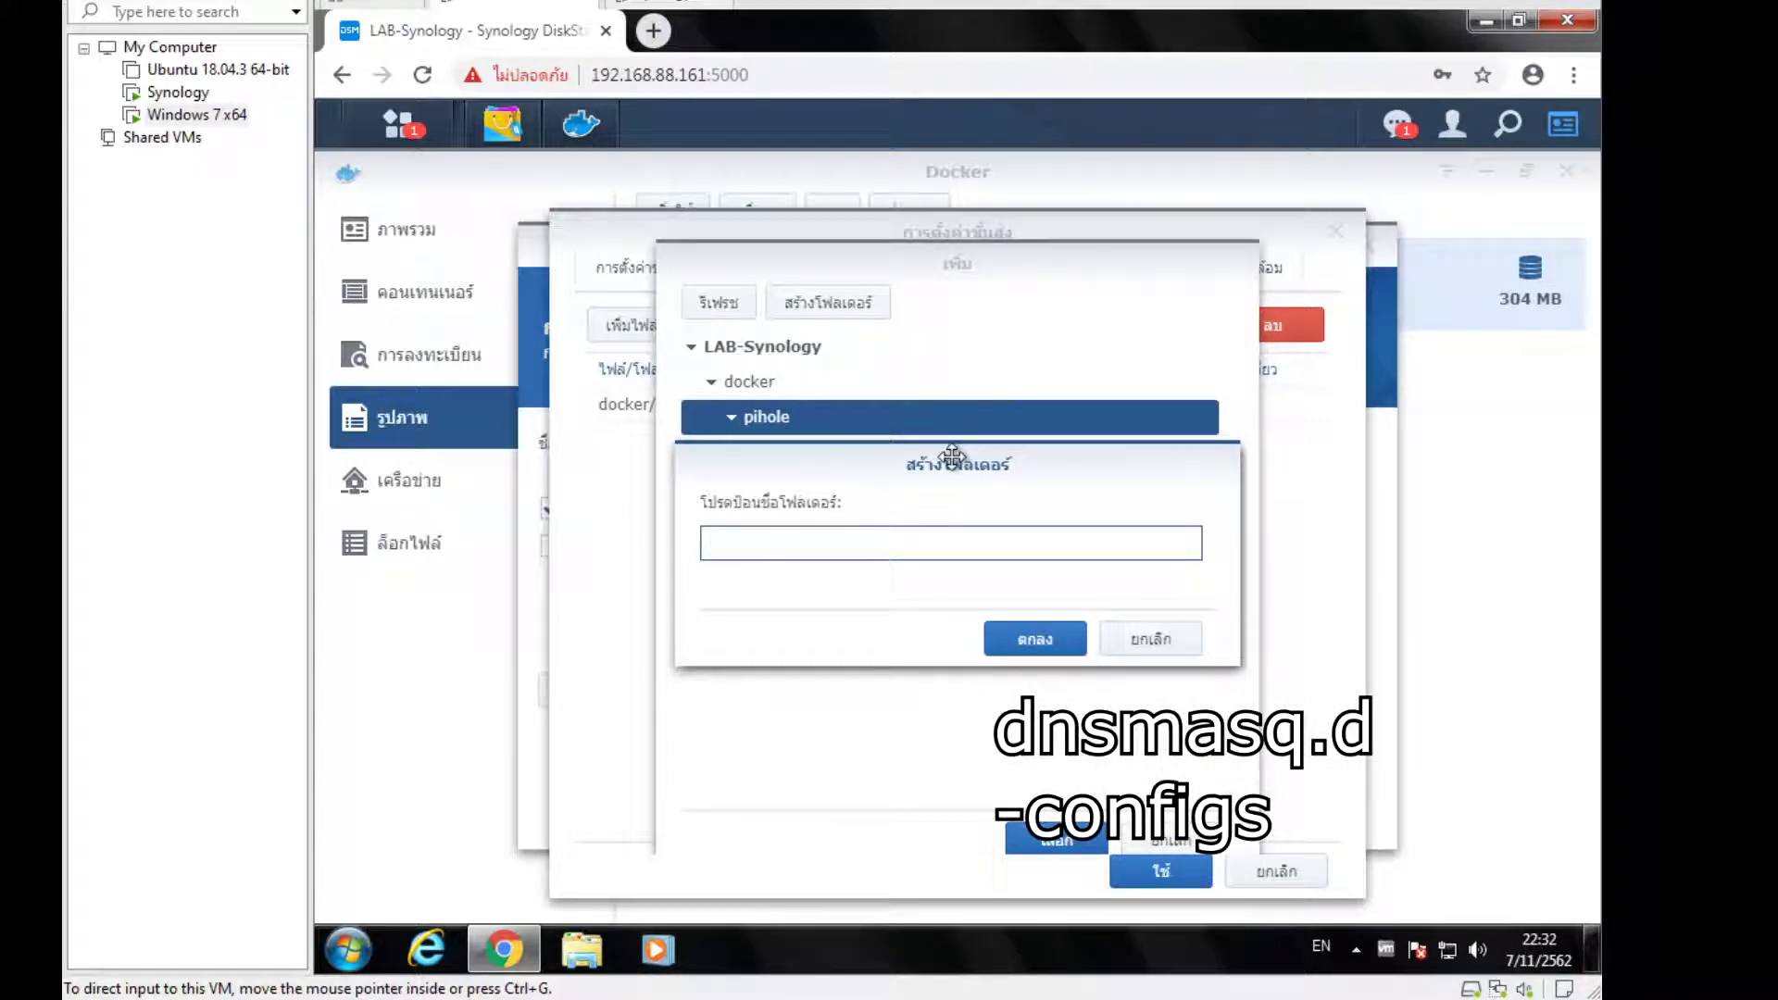
type("dnsmasq.d-configs")
left_click(1030, 634)
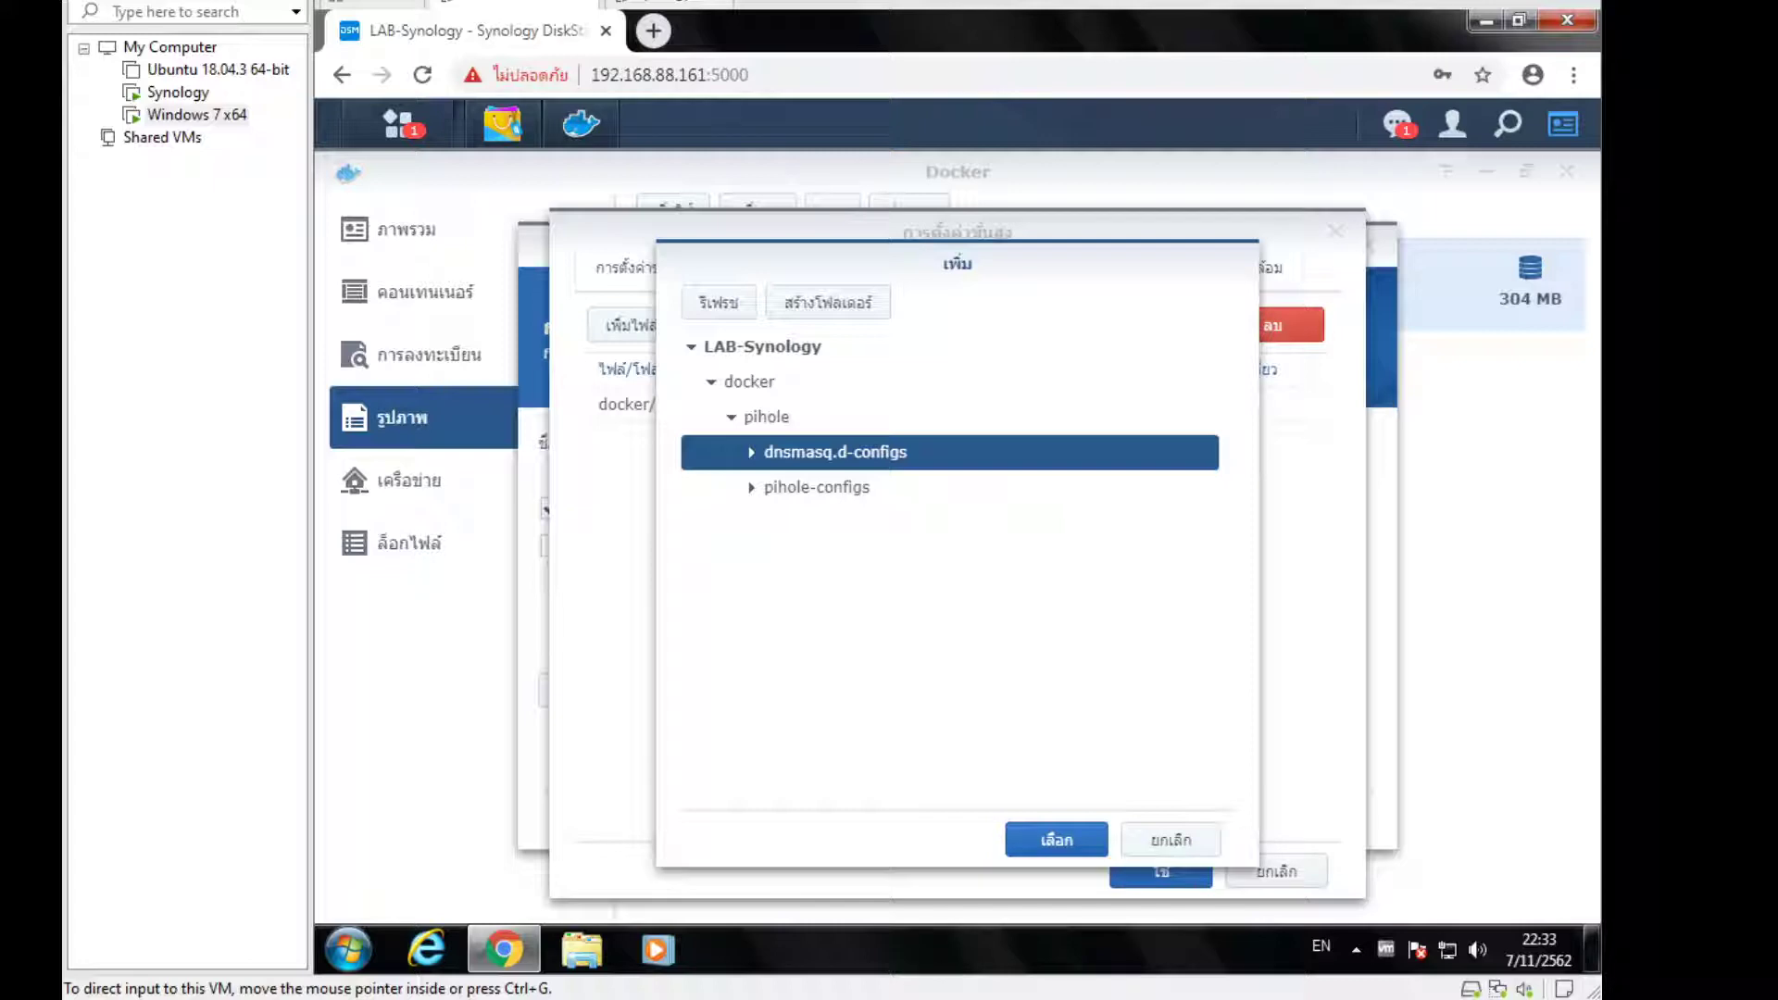
left_click(1094, 854)
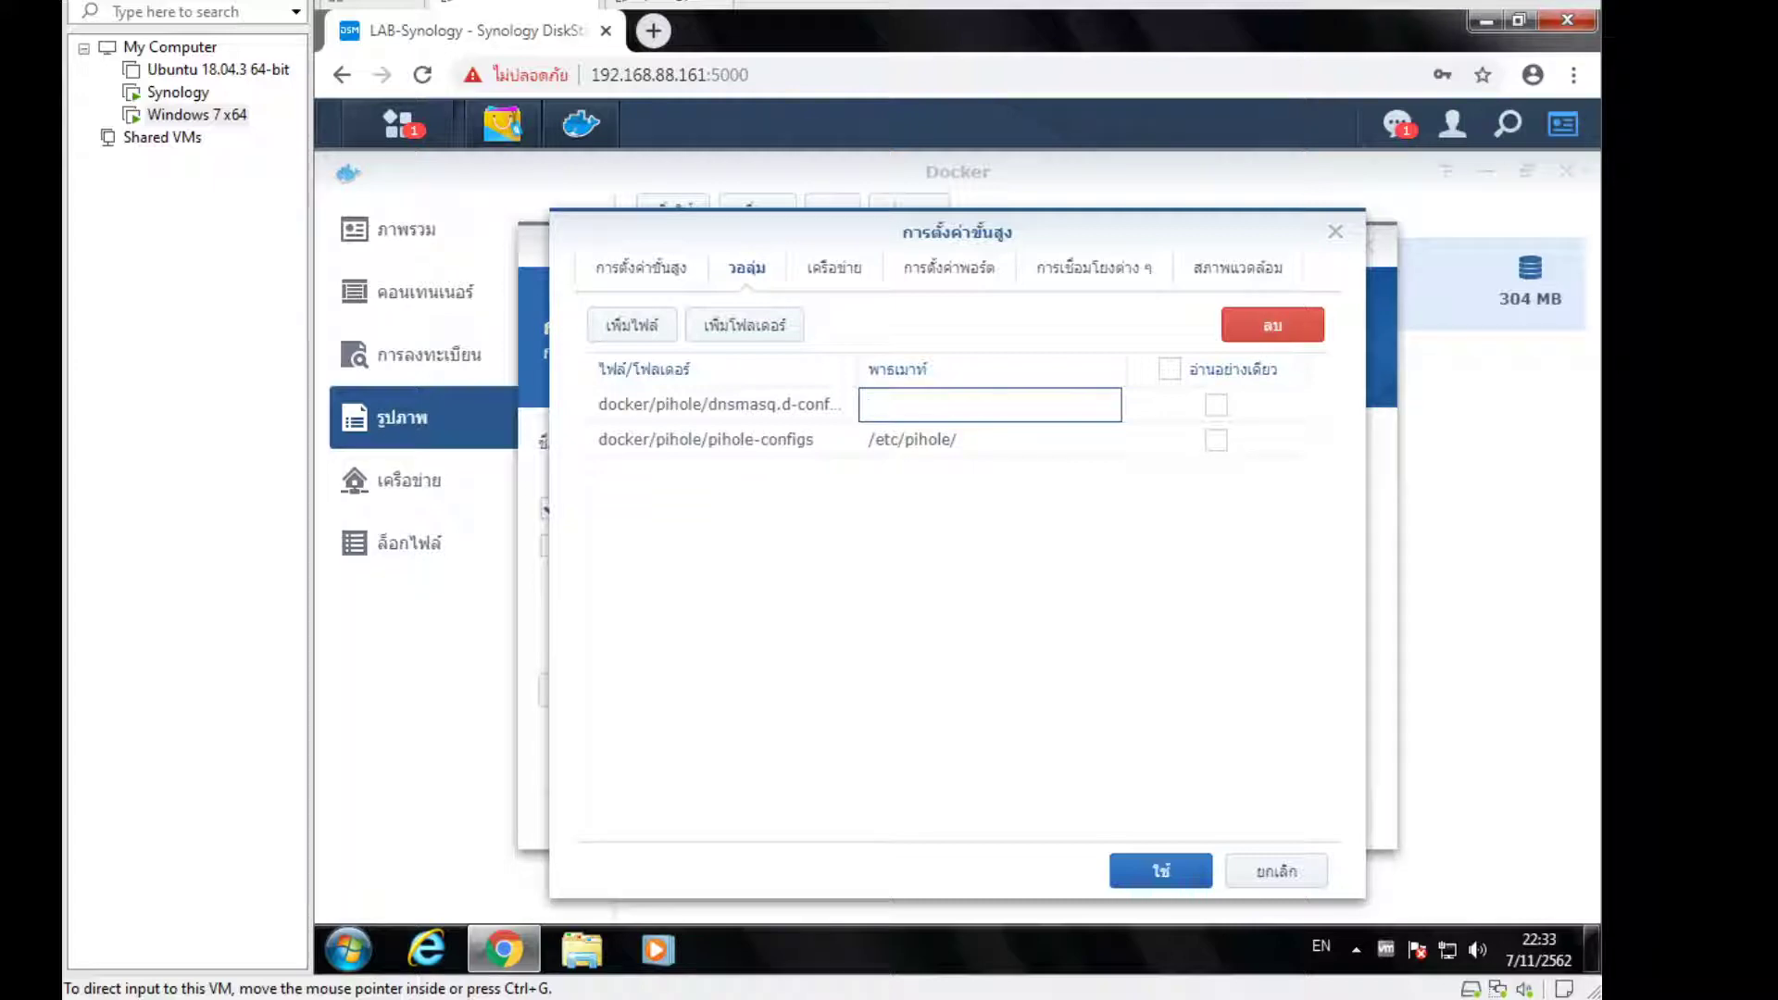
Set the mount path of the dnsmasq.d-configs volume to /etc/dnsmasq.d/
left_click(912, 404)
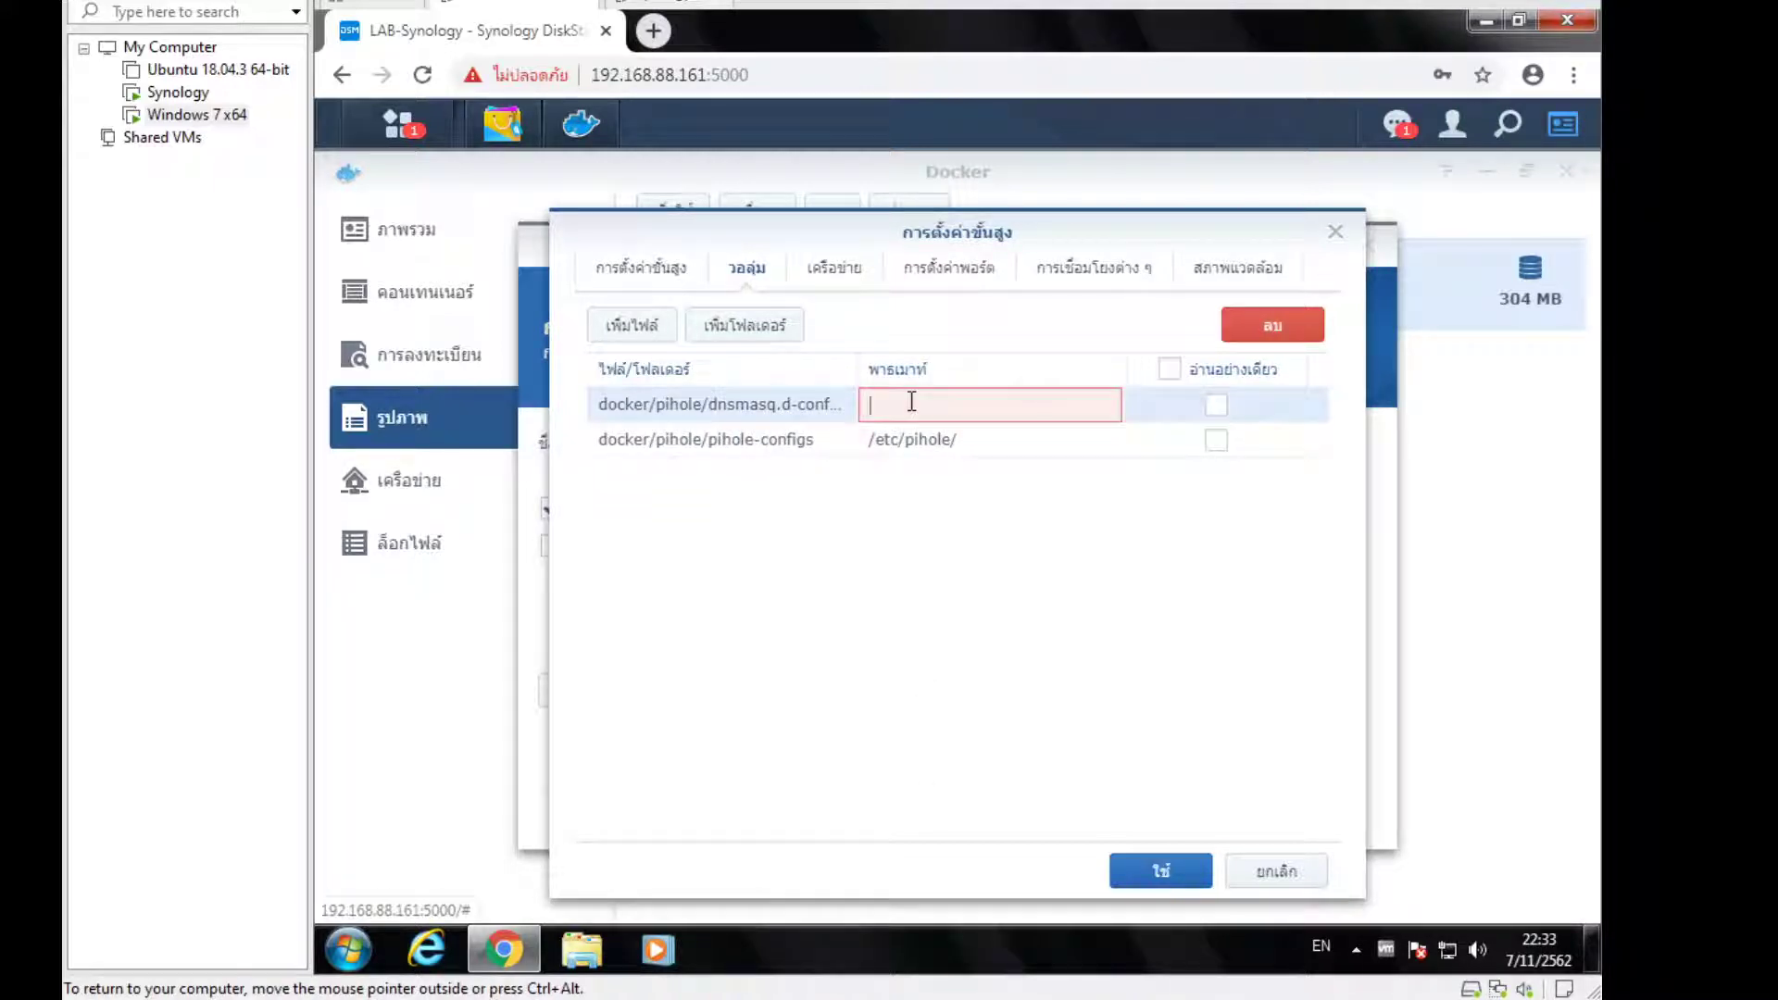
type("/etc/")
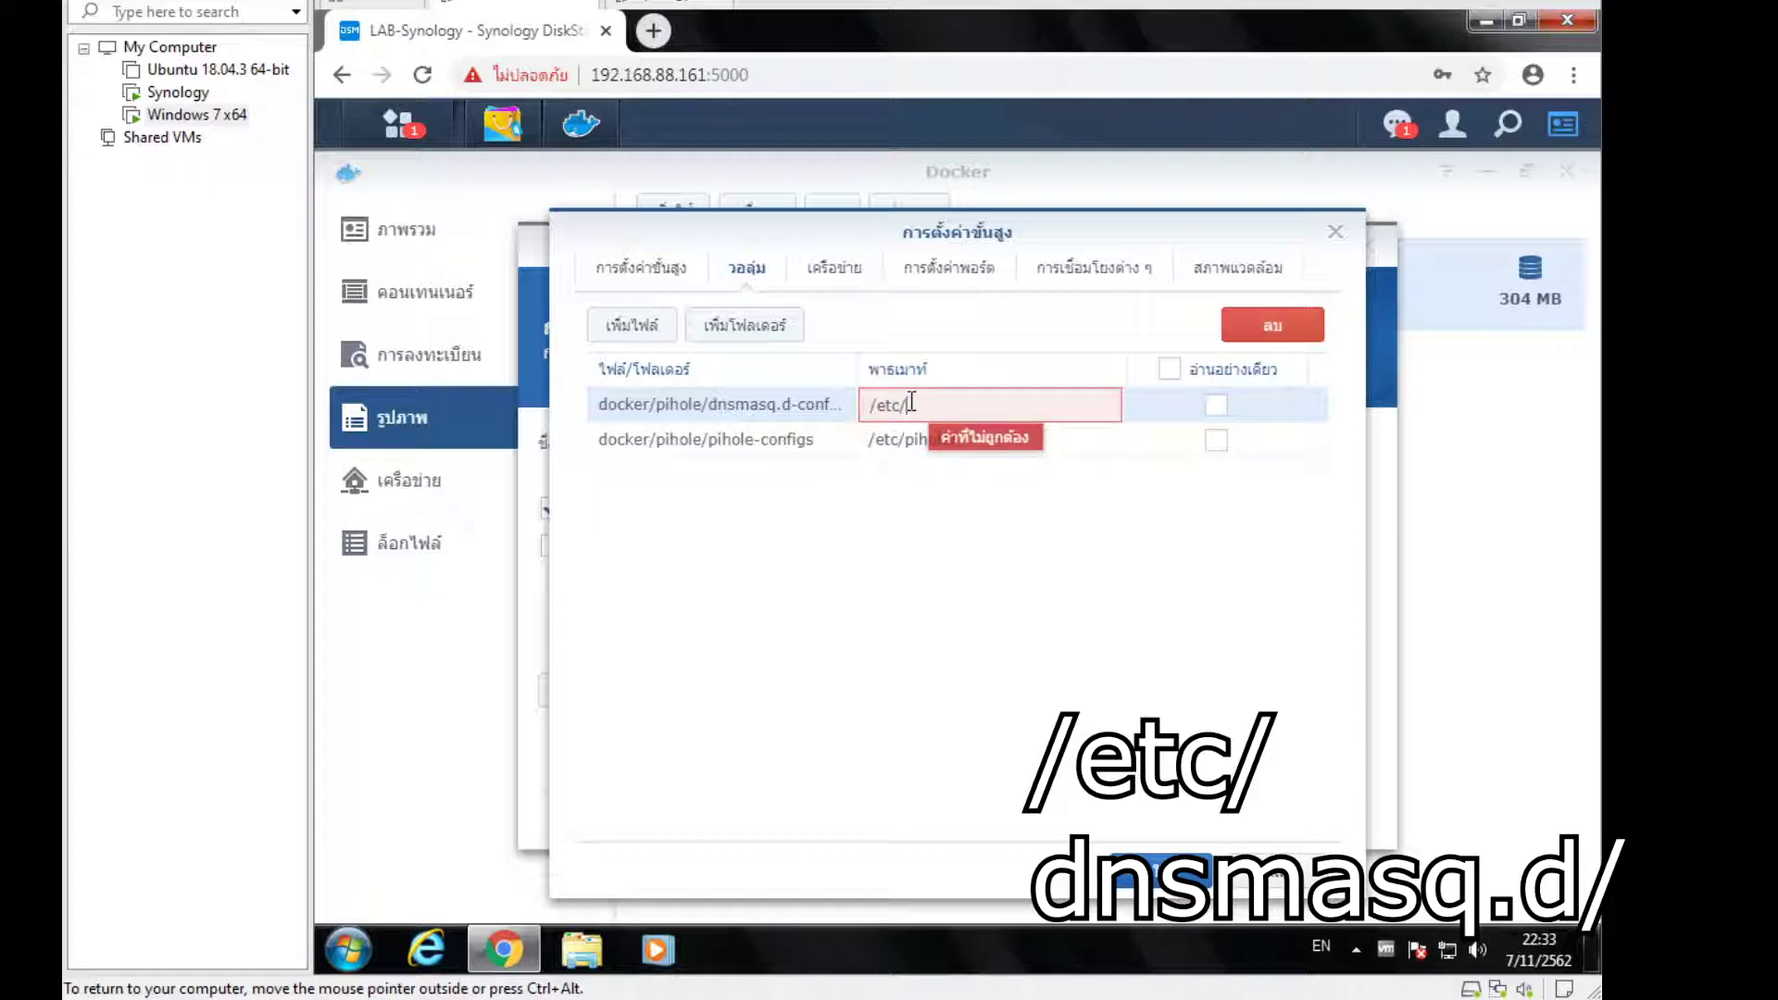
type("dnsmas")
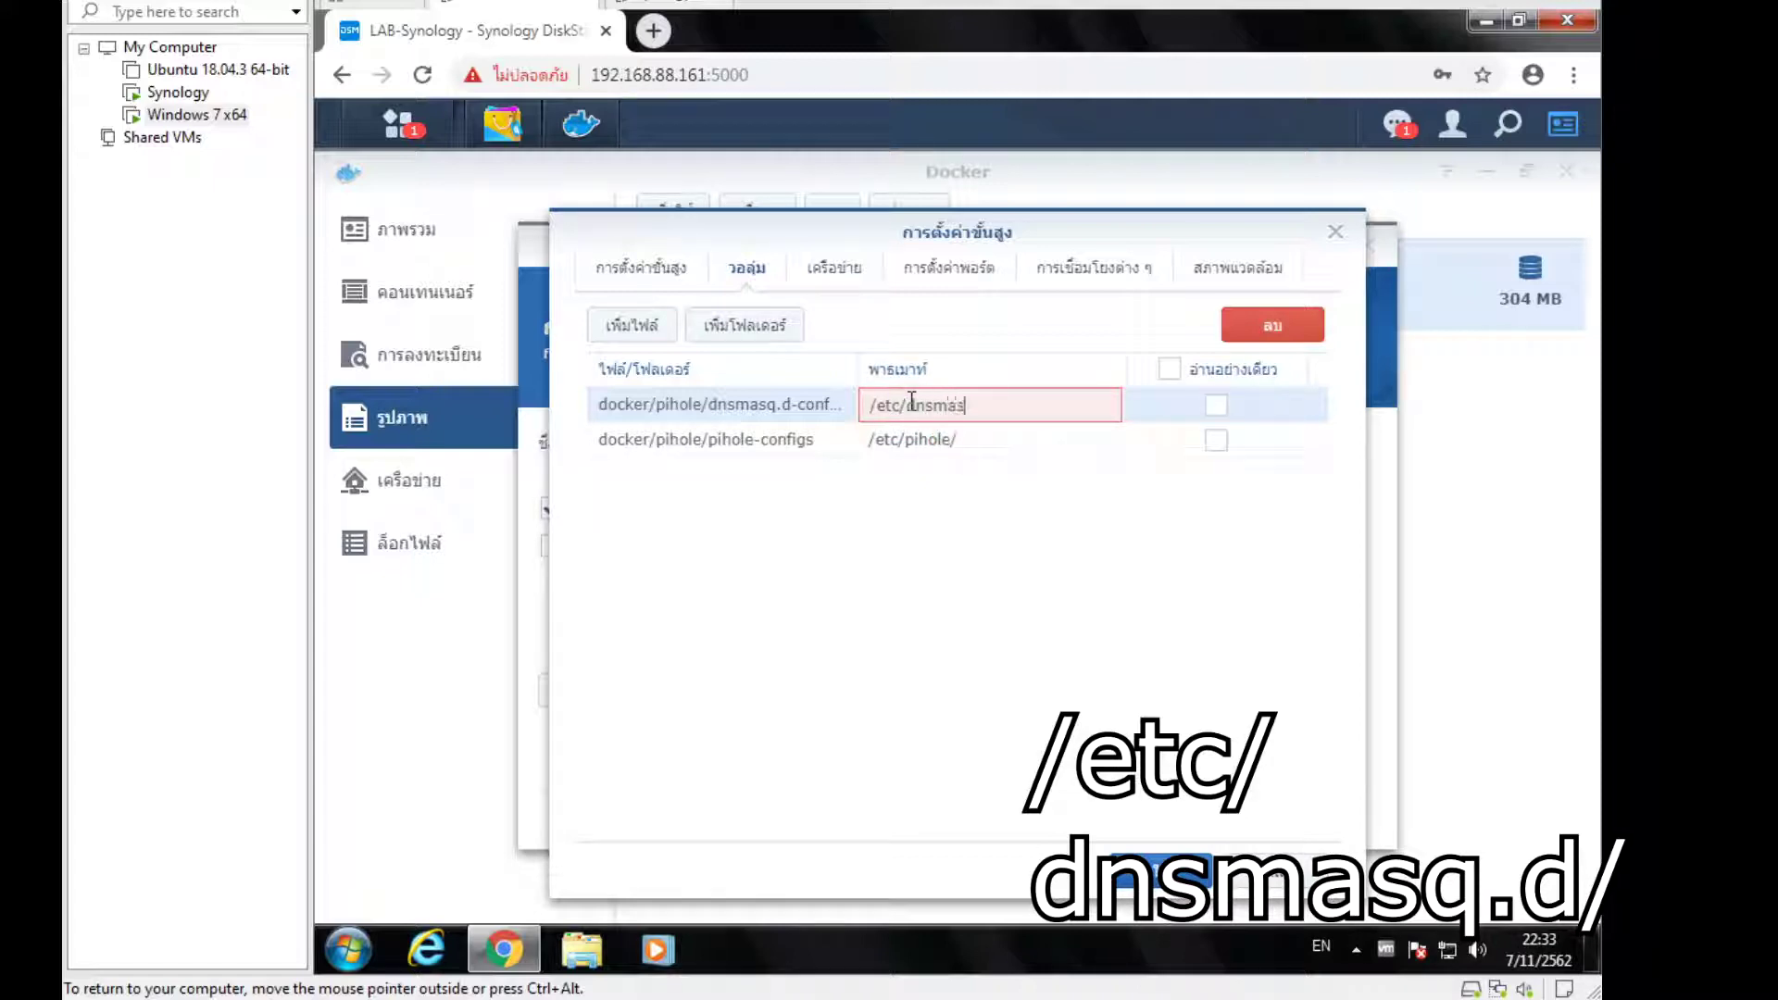
type("q.d/")
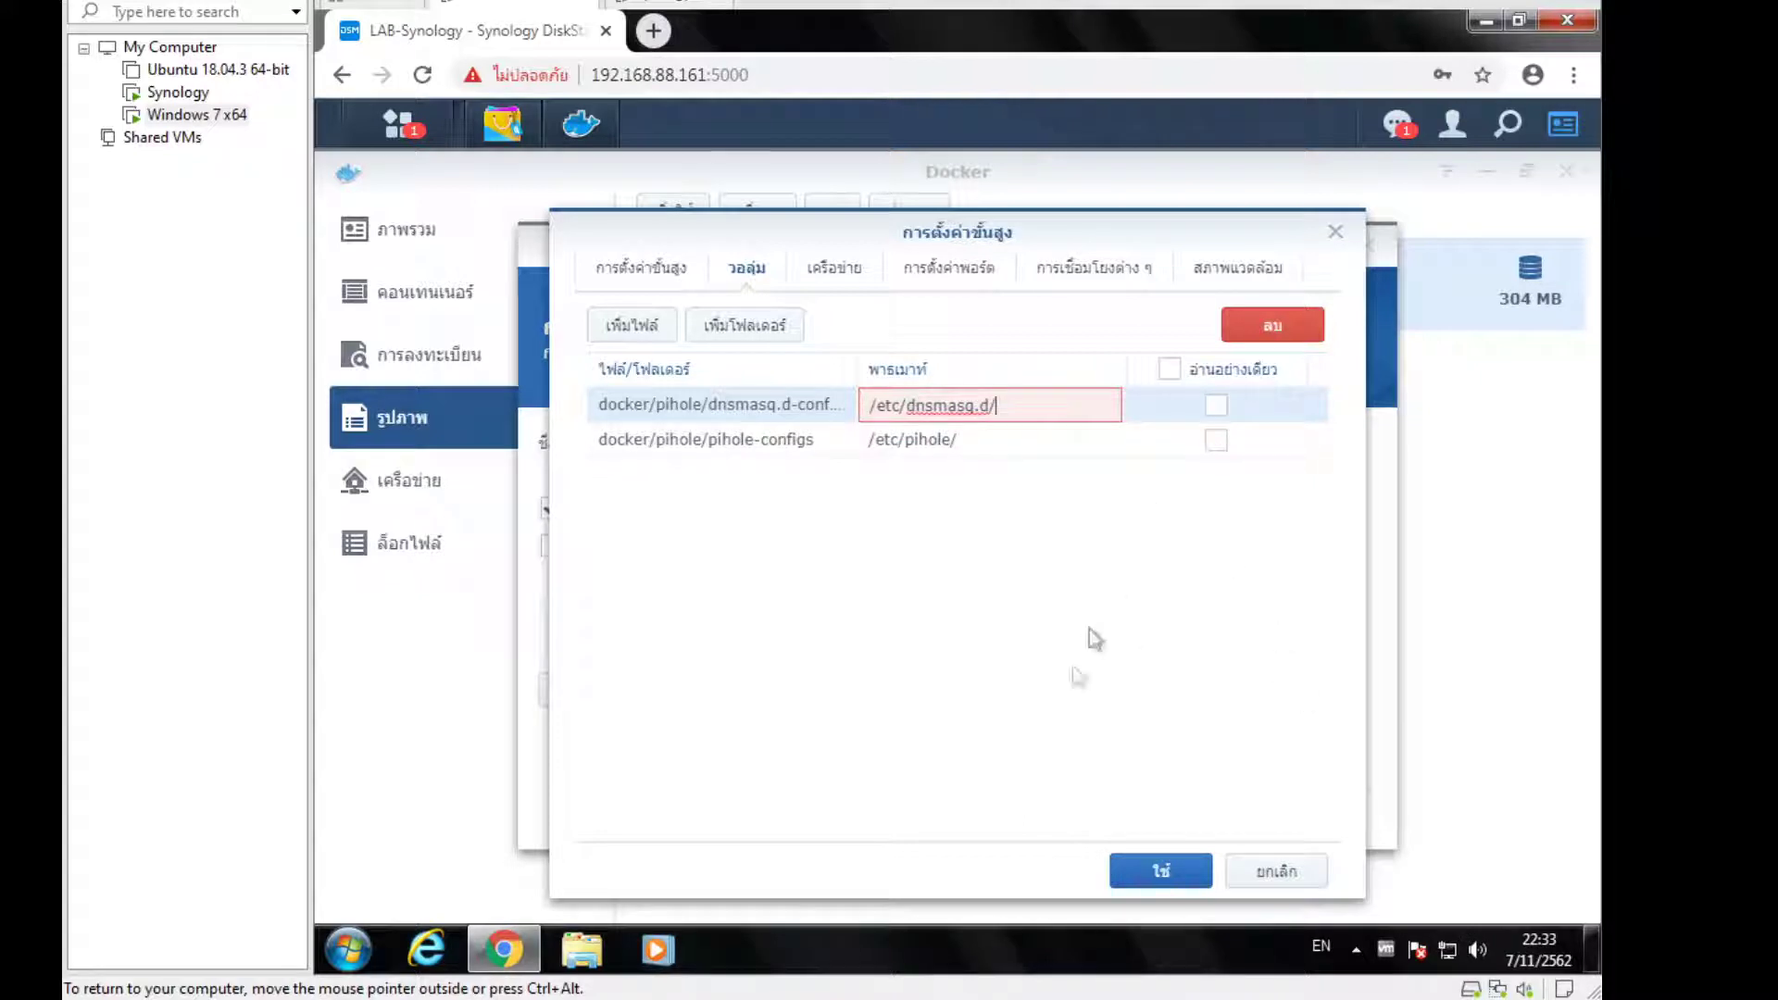
Make the container use the same network as the Docker host and set its ServerIP environment variable to 192.168.88.161
left_click(842, 289)
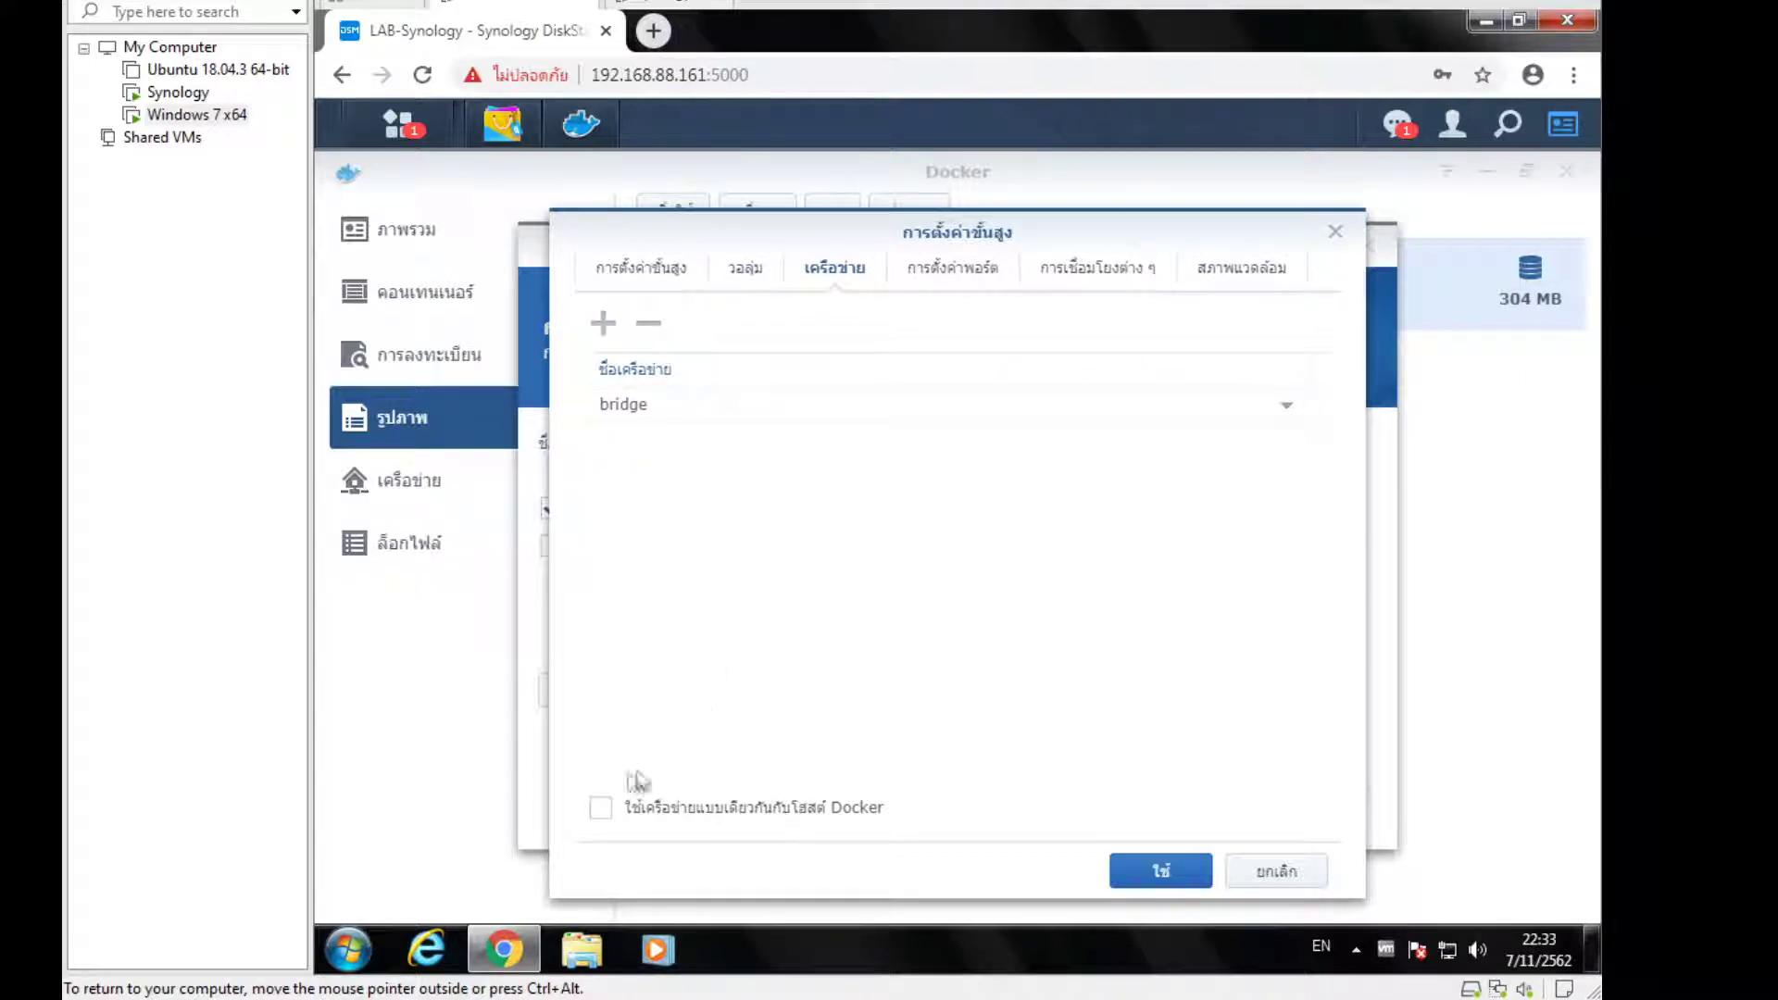
left_click(811, 827)
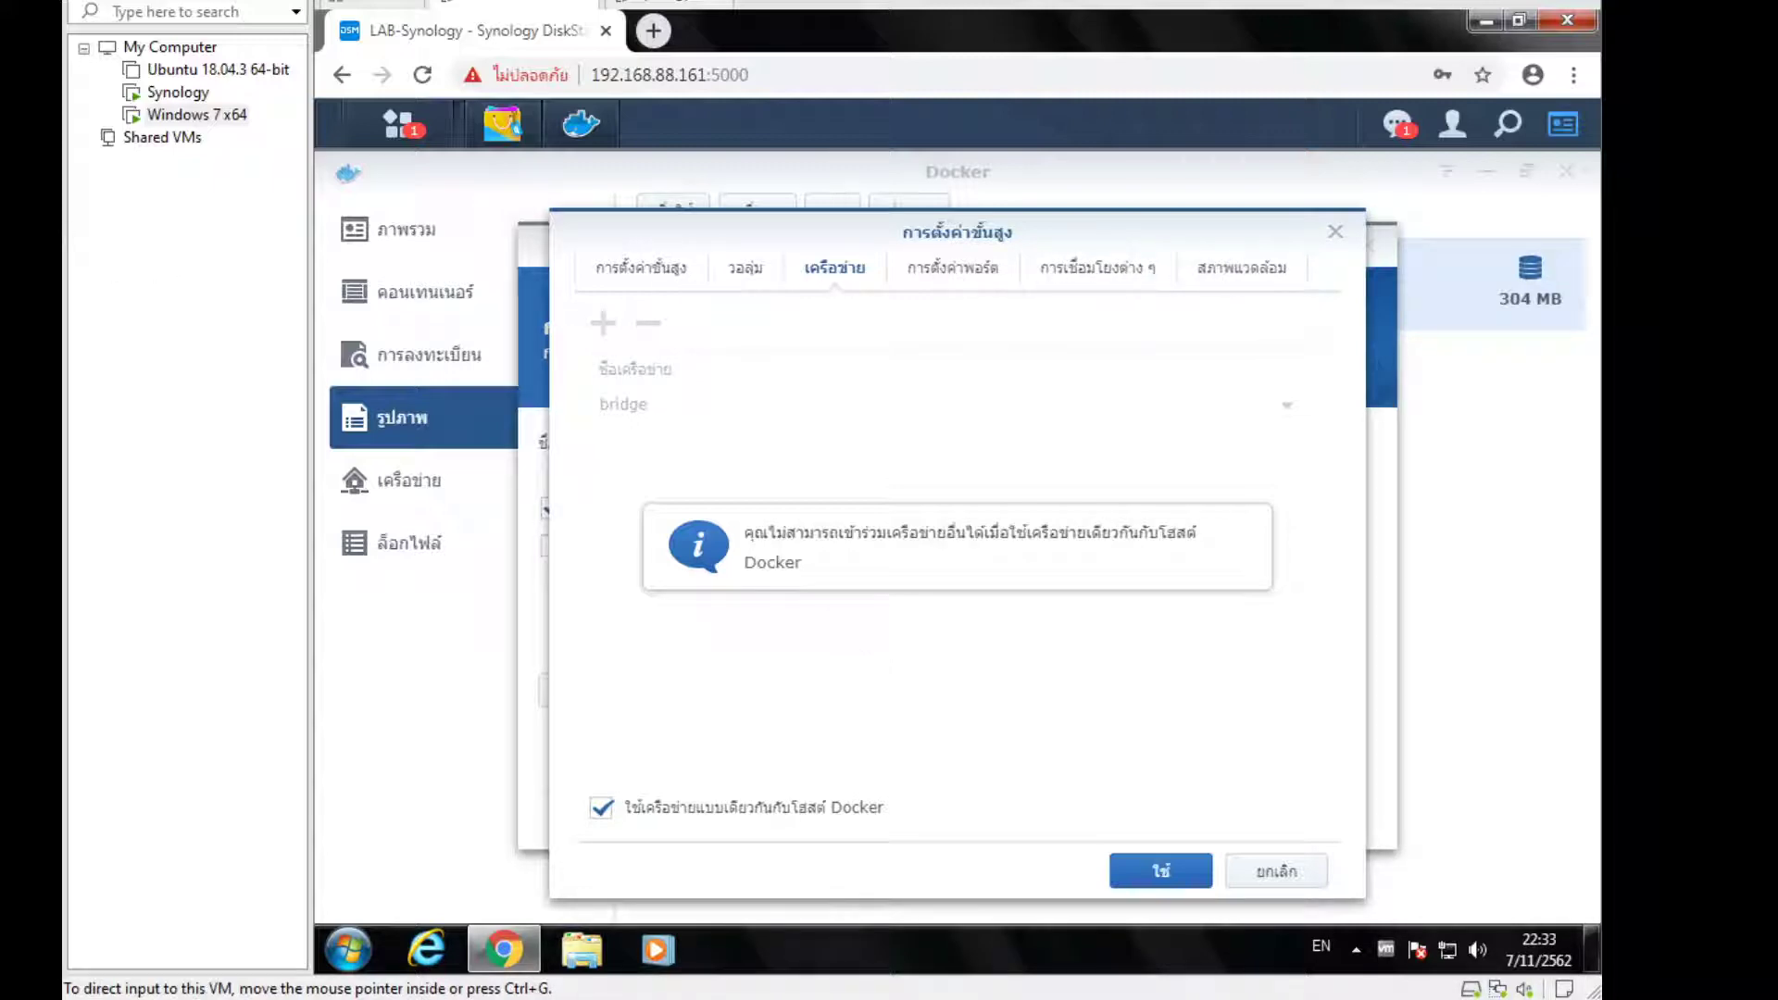
left_click(1213, 273)
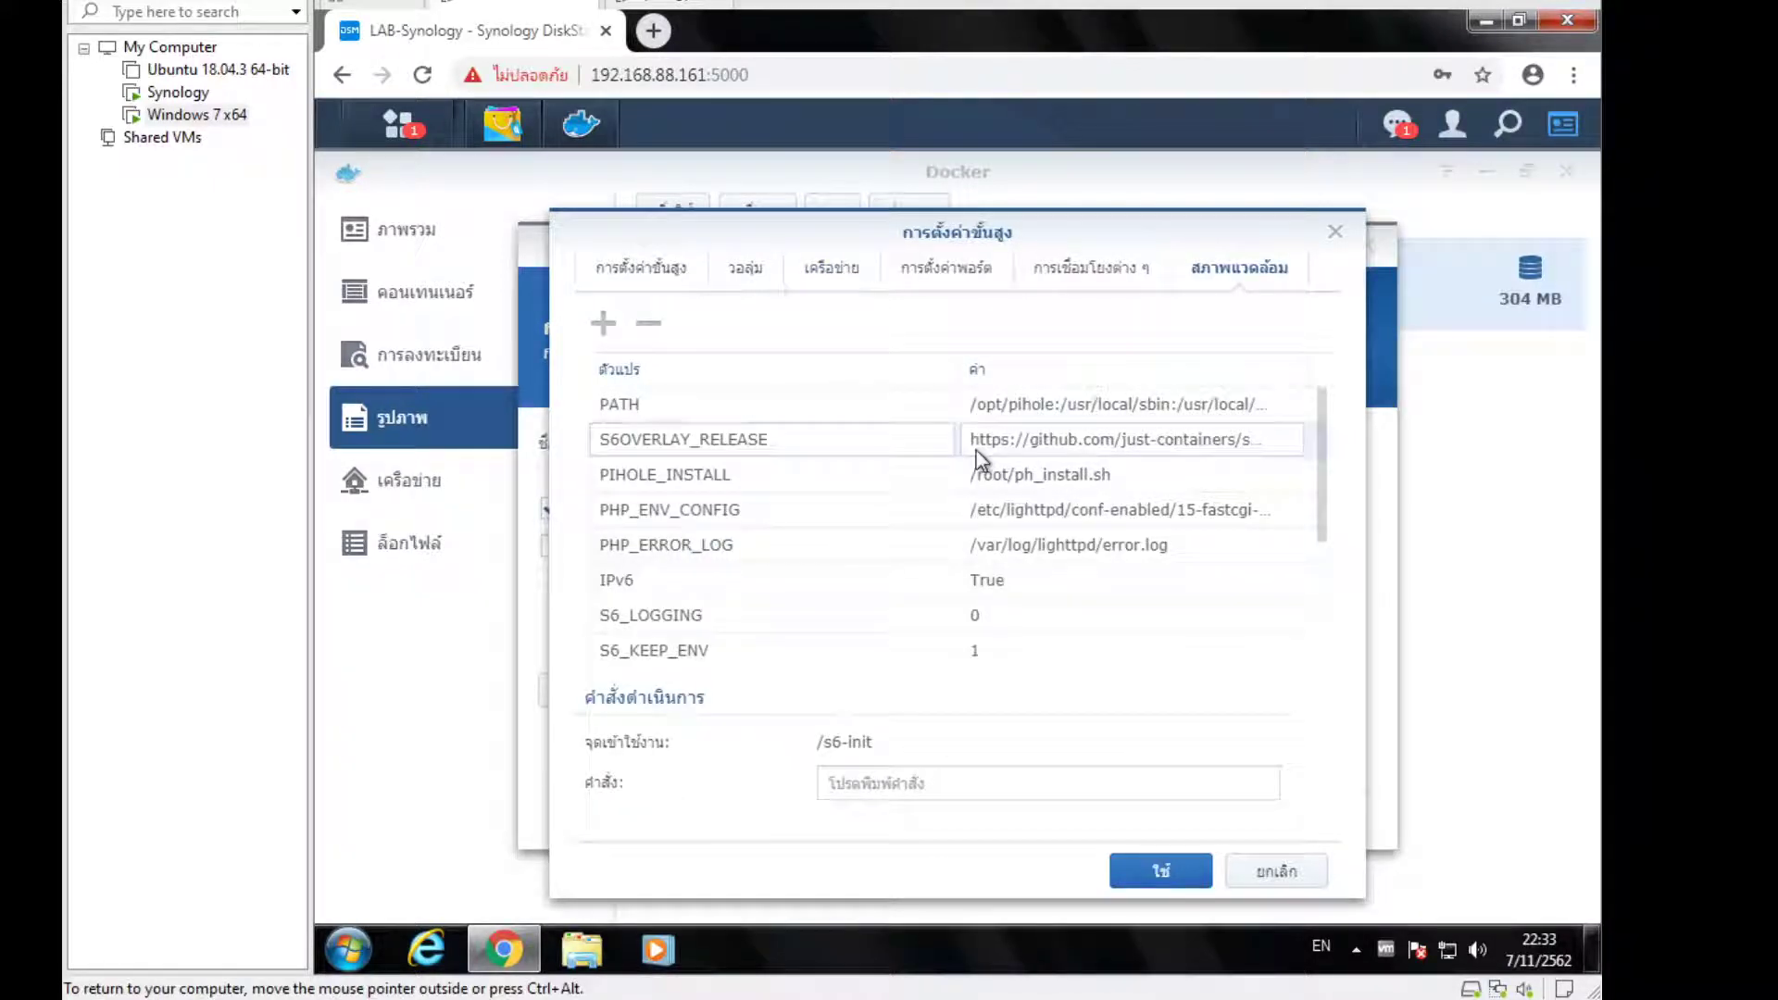
scroll(973, 454, "down", 3)
scroll(1041, 521, "up", 2)
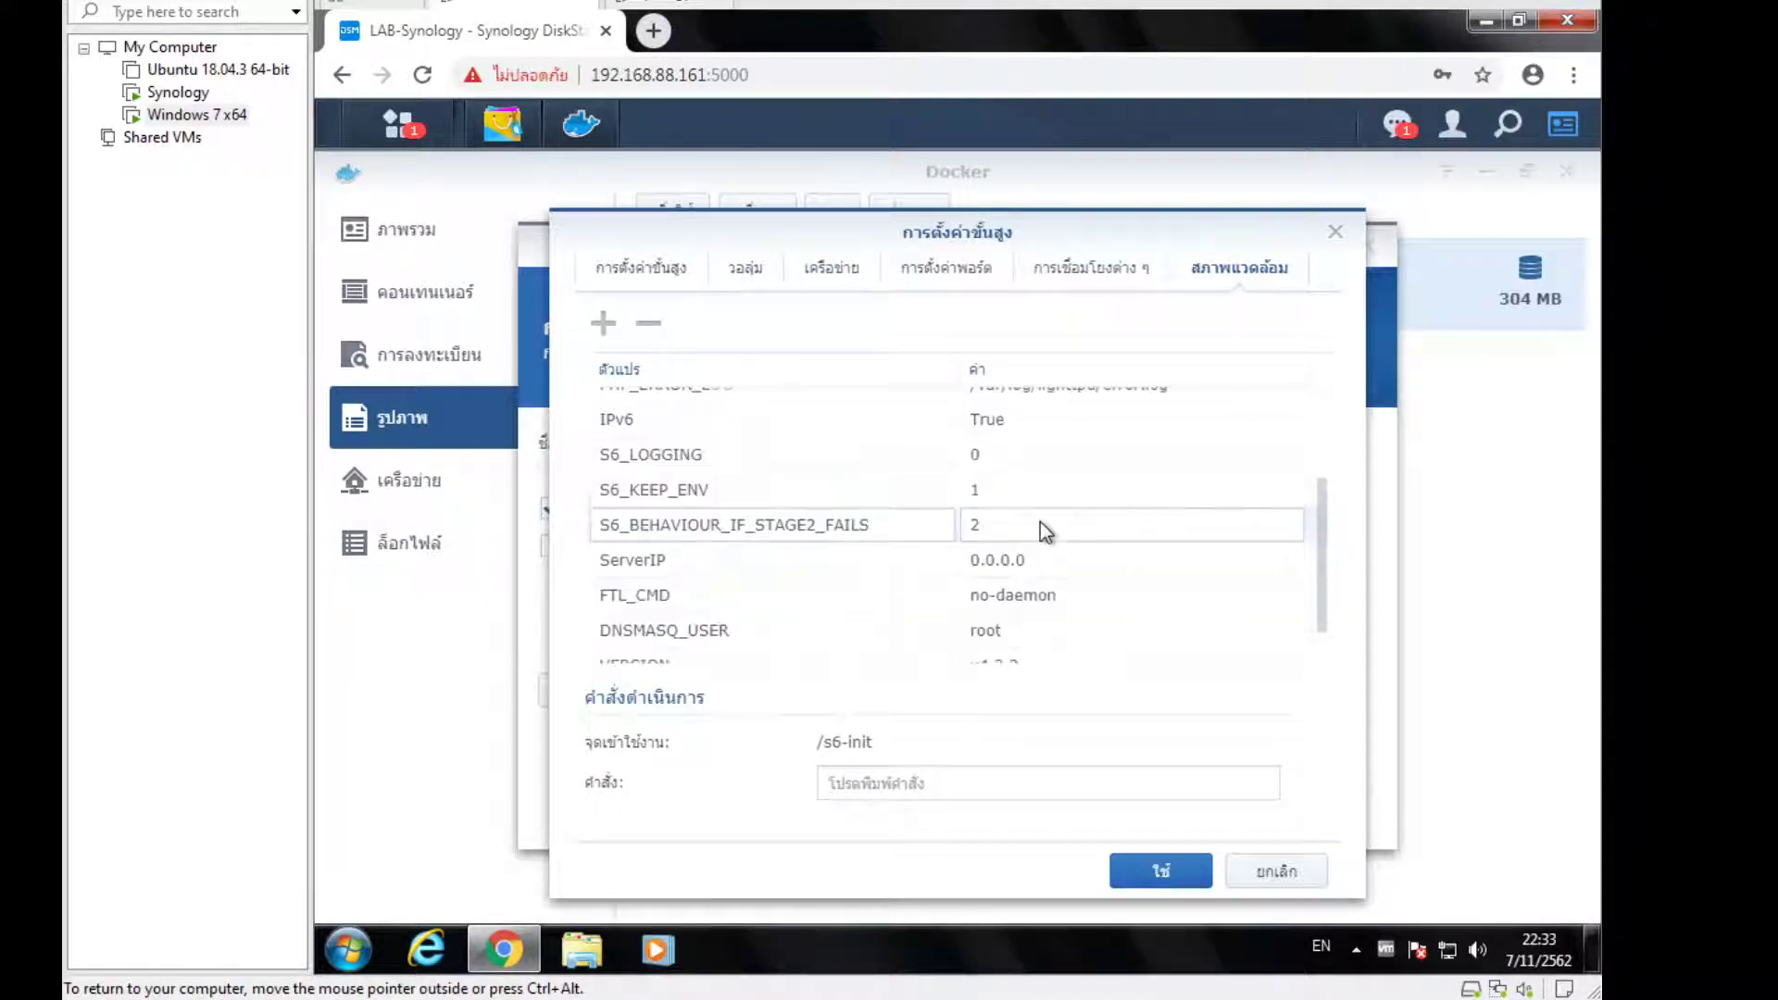
scroll(1041, 521, "down", 2)
left_click(1030, 509)
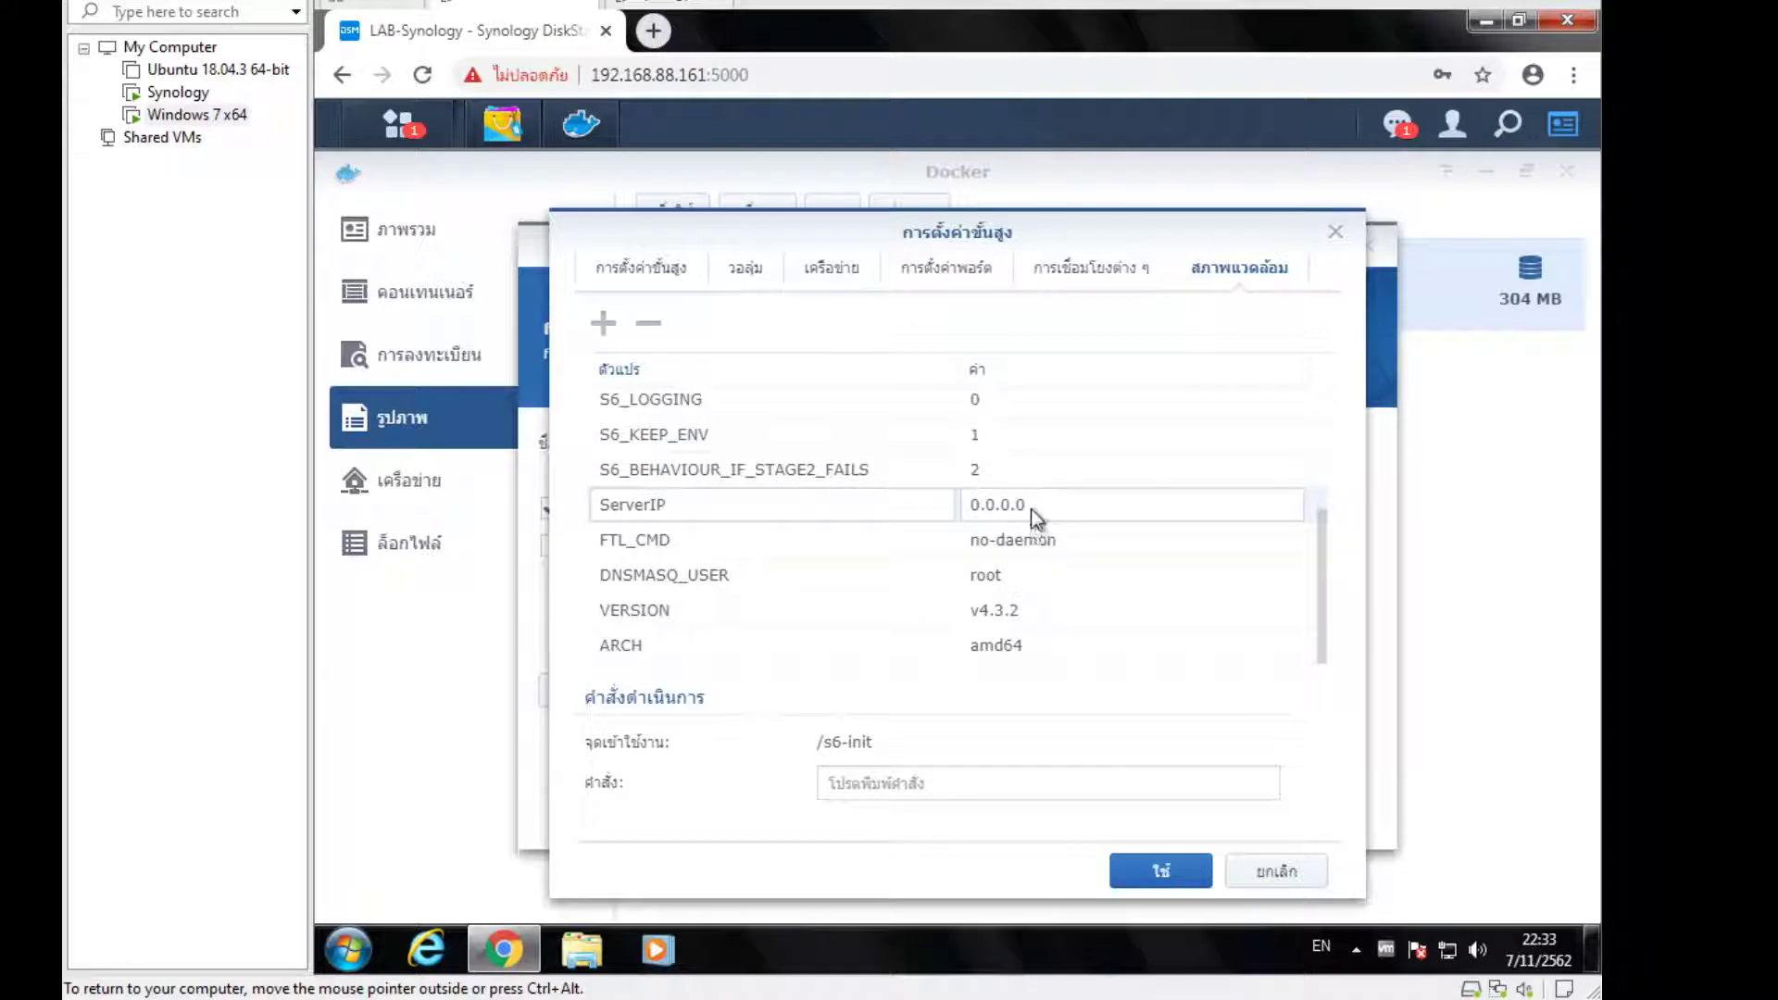
left_click_drag(1056, 504, 920, 507)
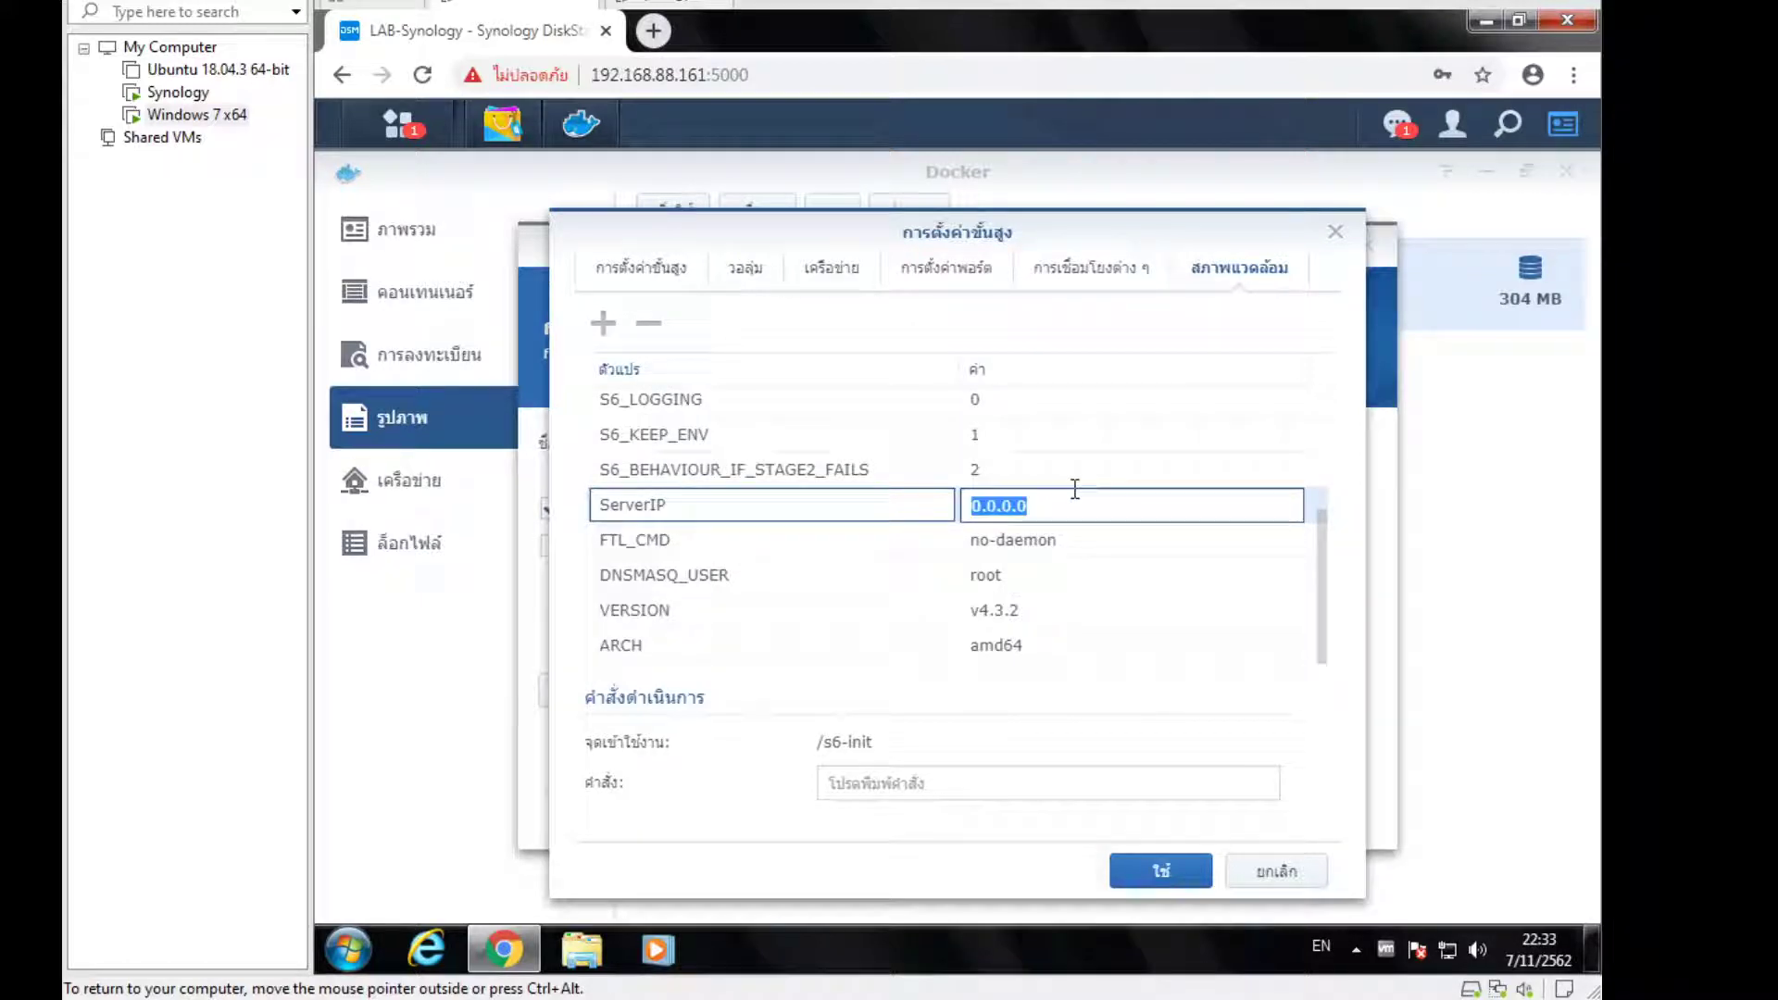
type("192.168.88.161")
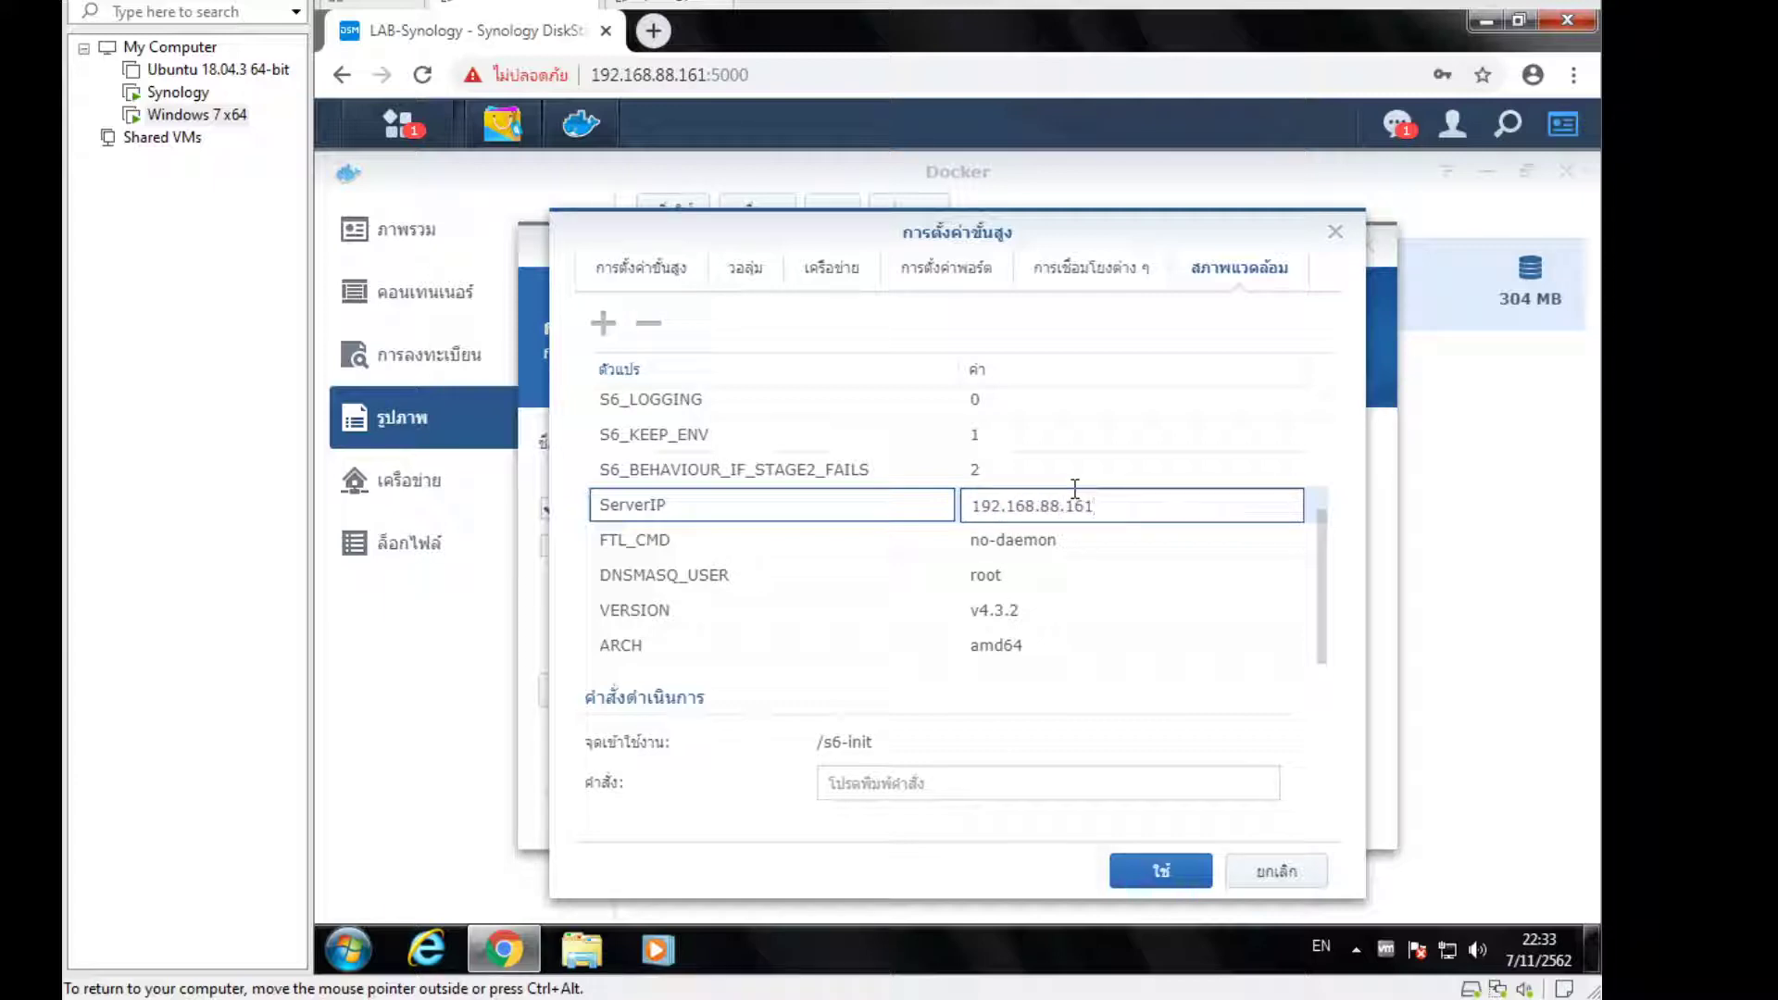
Add an environment variable WEB_PORT with the value 8888 and apply the container's advanced settings
left_click(603, 322)
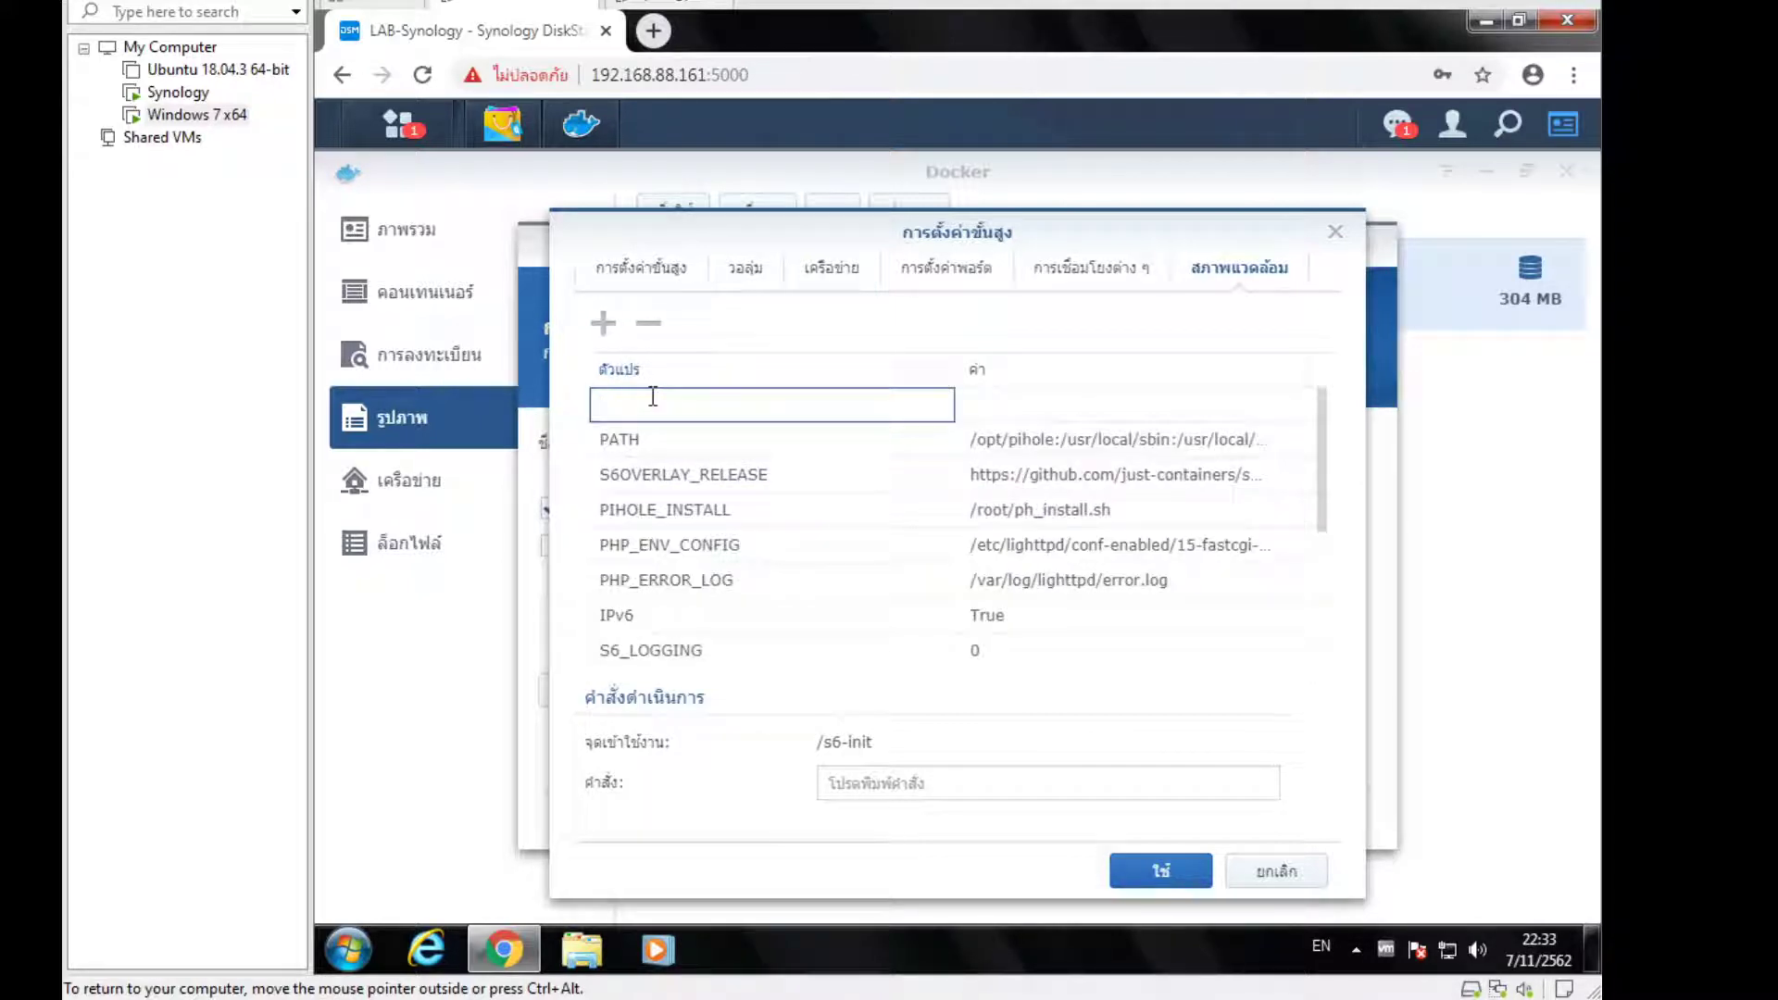
type("WEB_PORT")
left_click(1019, 412)
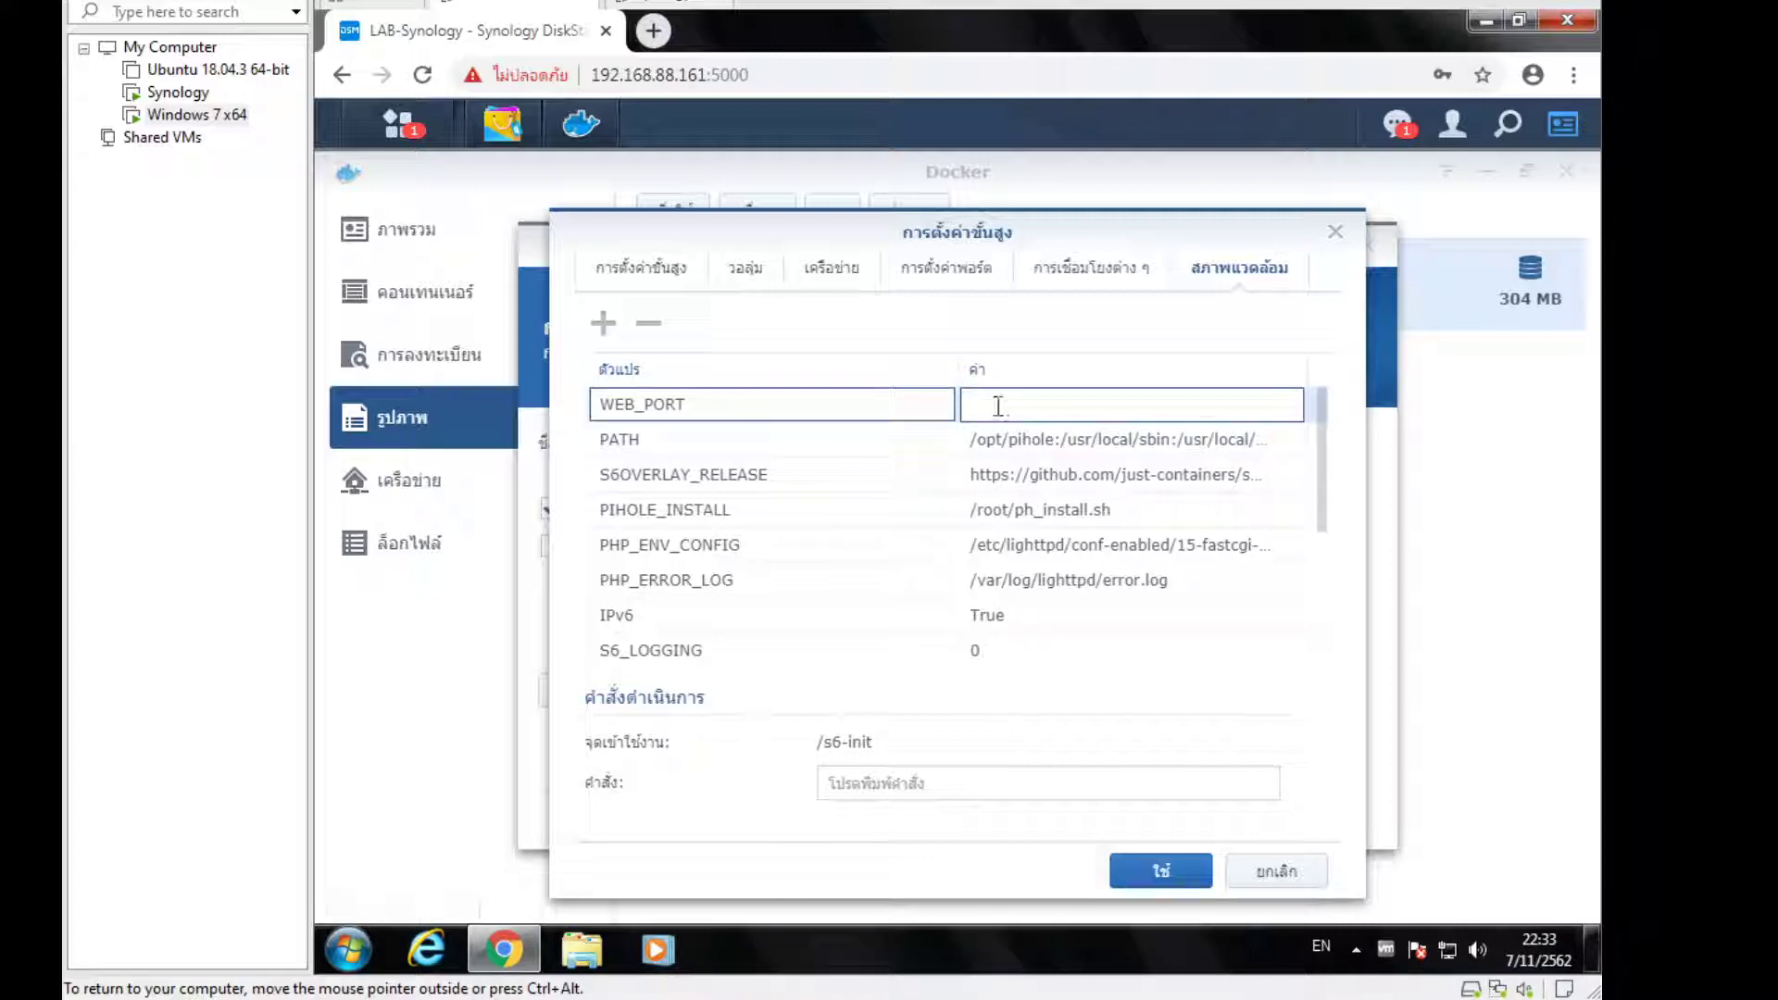
type("8888")
left_click(1162, 878)
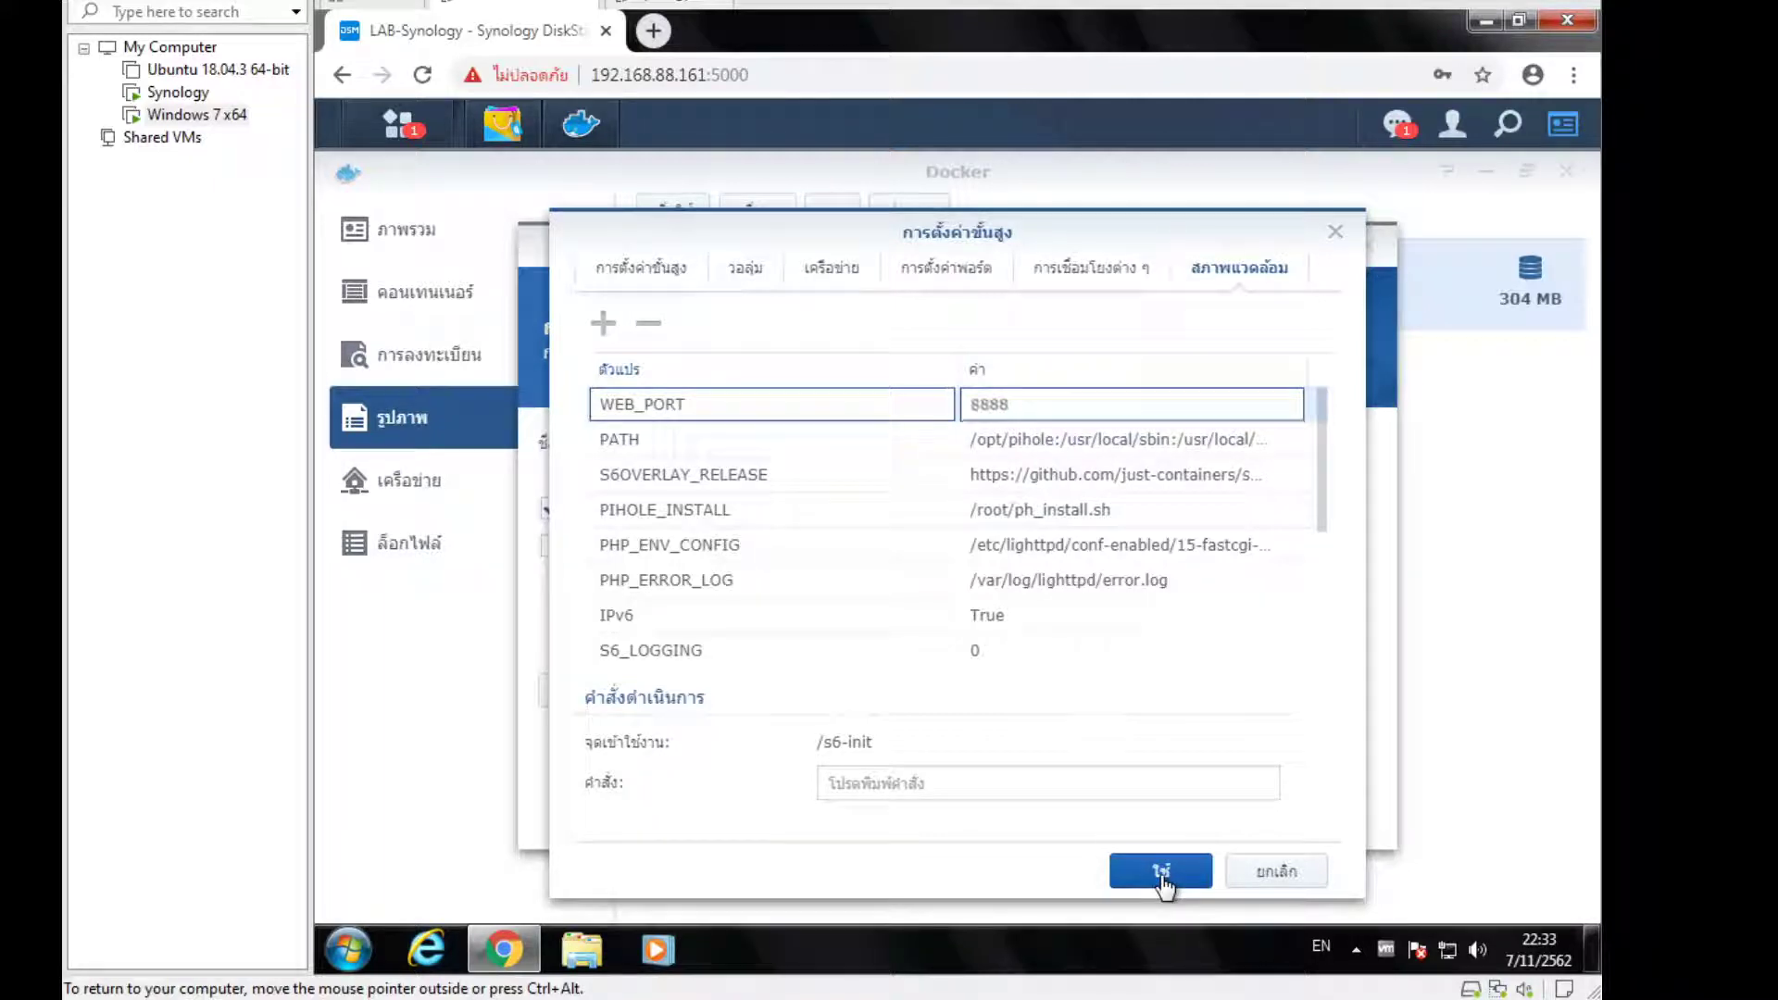
Finish the wizard to create and run the Pi-hole container, and show the list of containers
left_click(1213, 834)
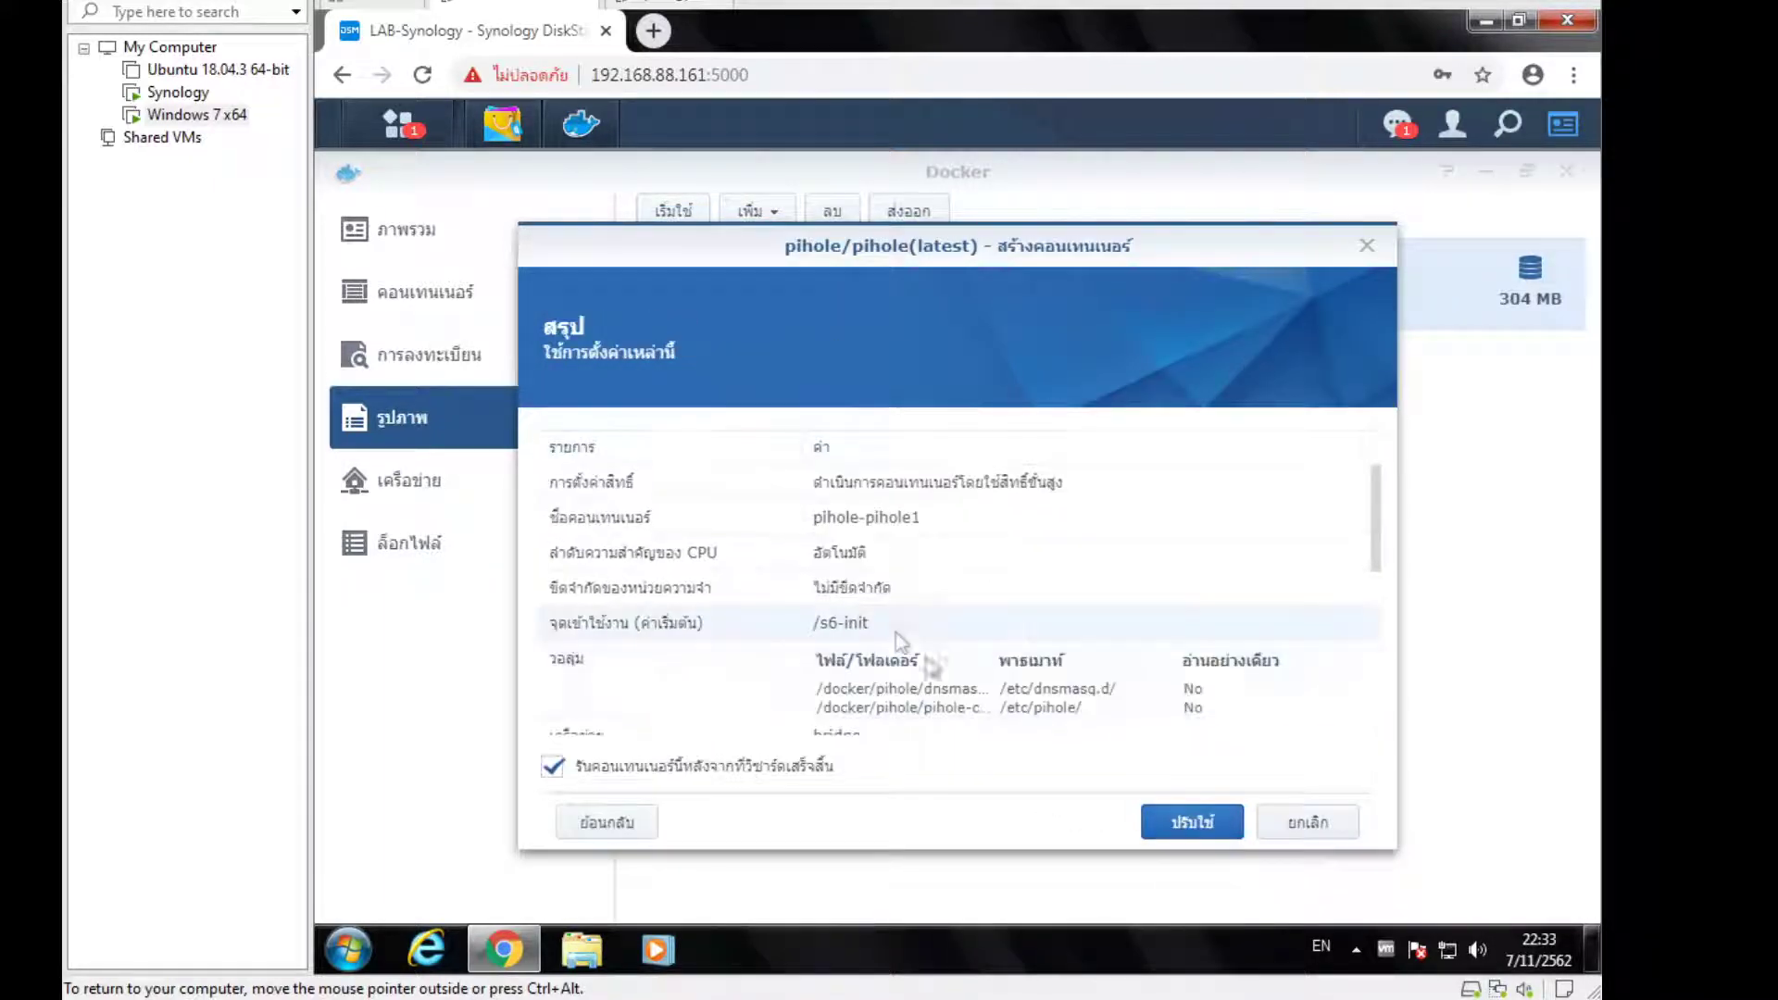
left_click(1192, 823)
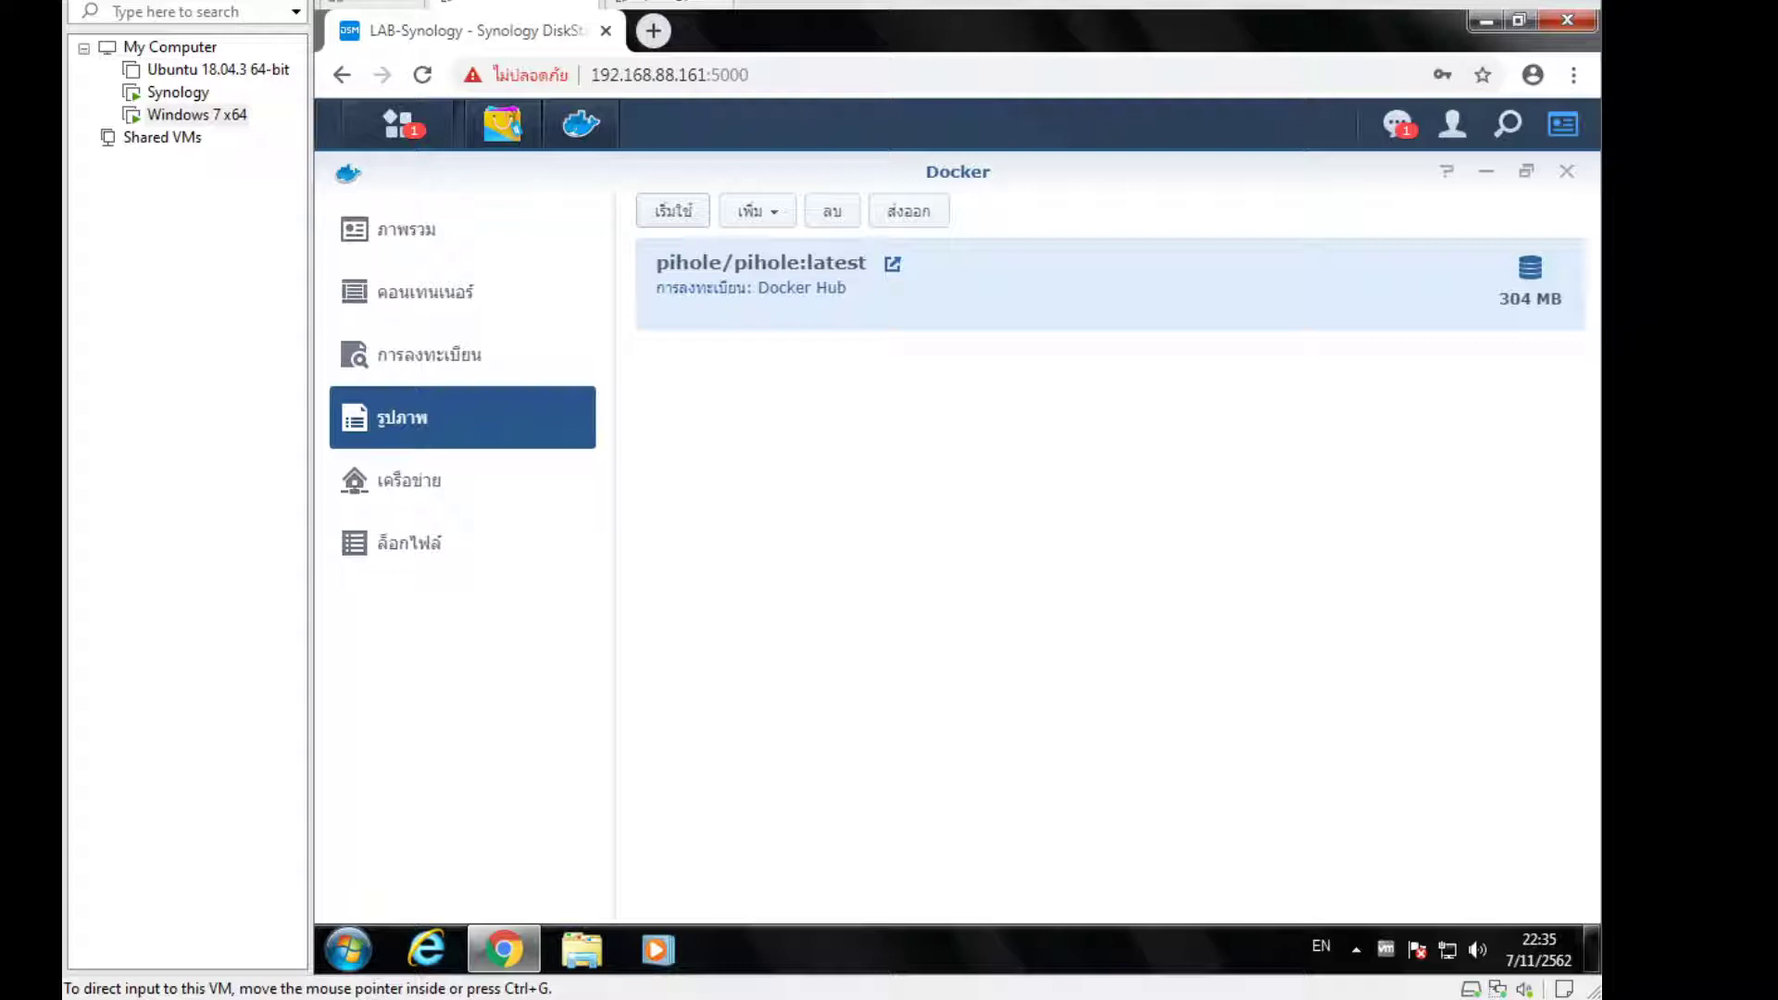
left_click(484, 304)
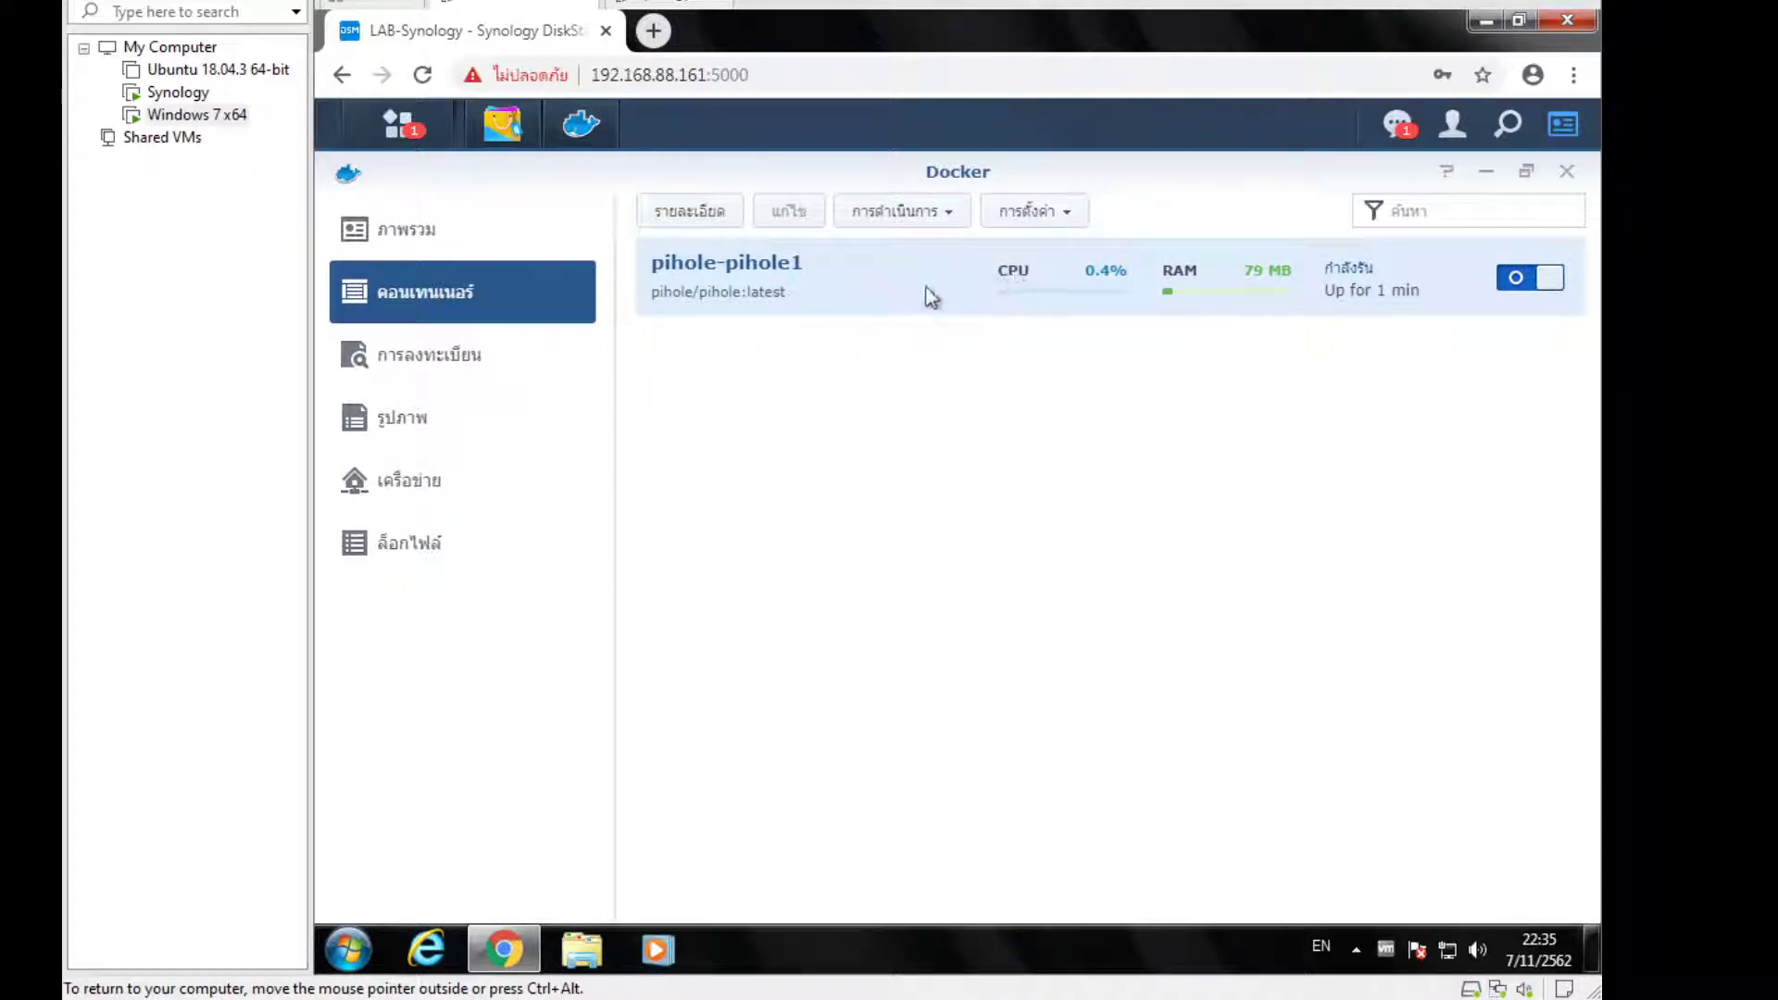
Open the Pi-hole admin page at 192.168.88.161:8888/admin in a new browser tab
left_click(651, 31)
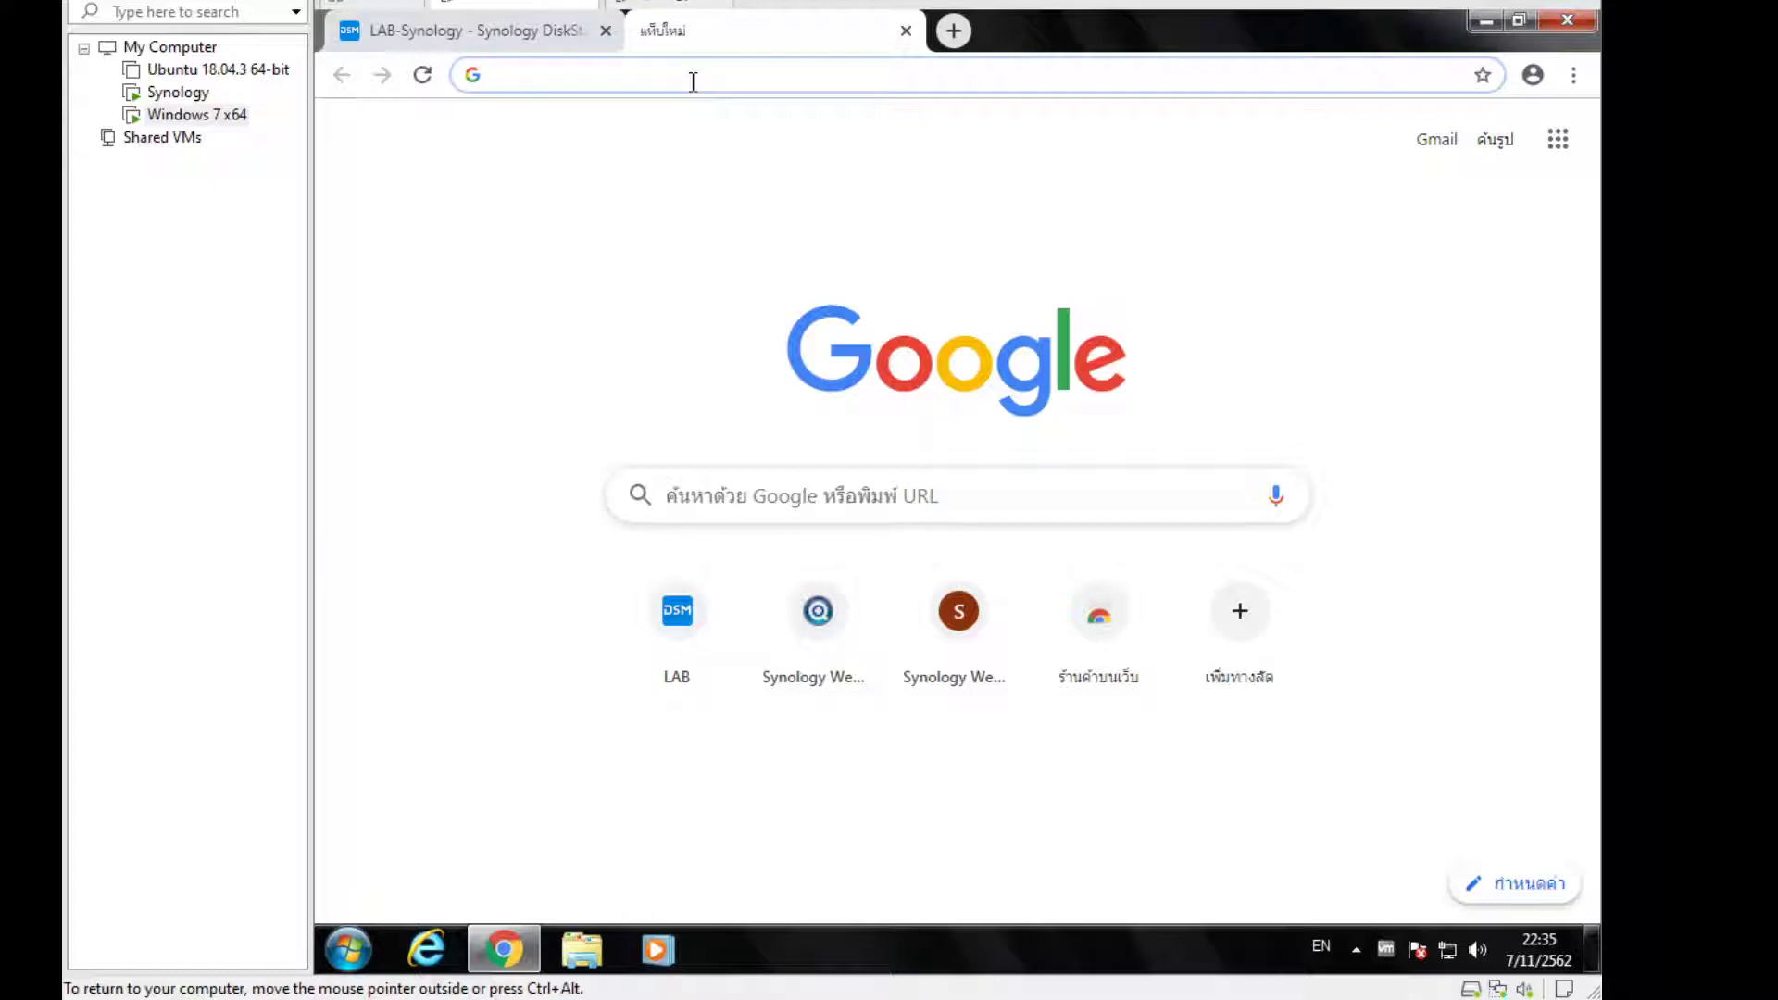
type("192.16")
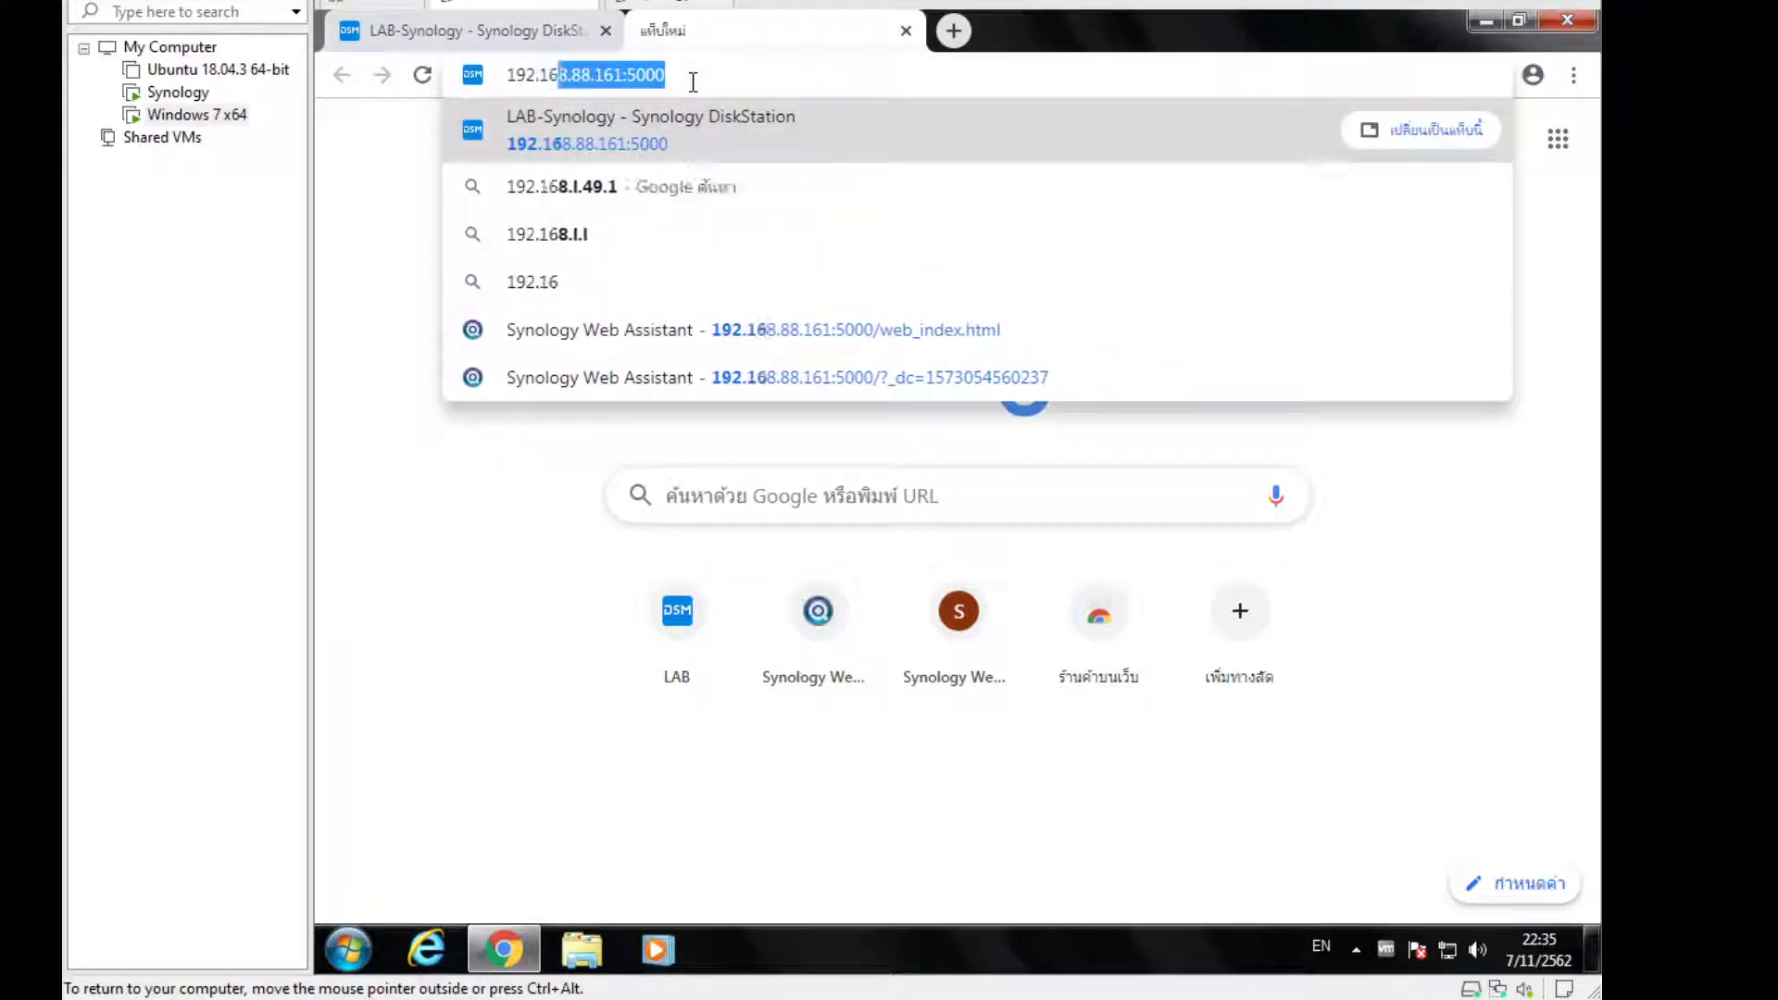
type("8.88.161:")
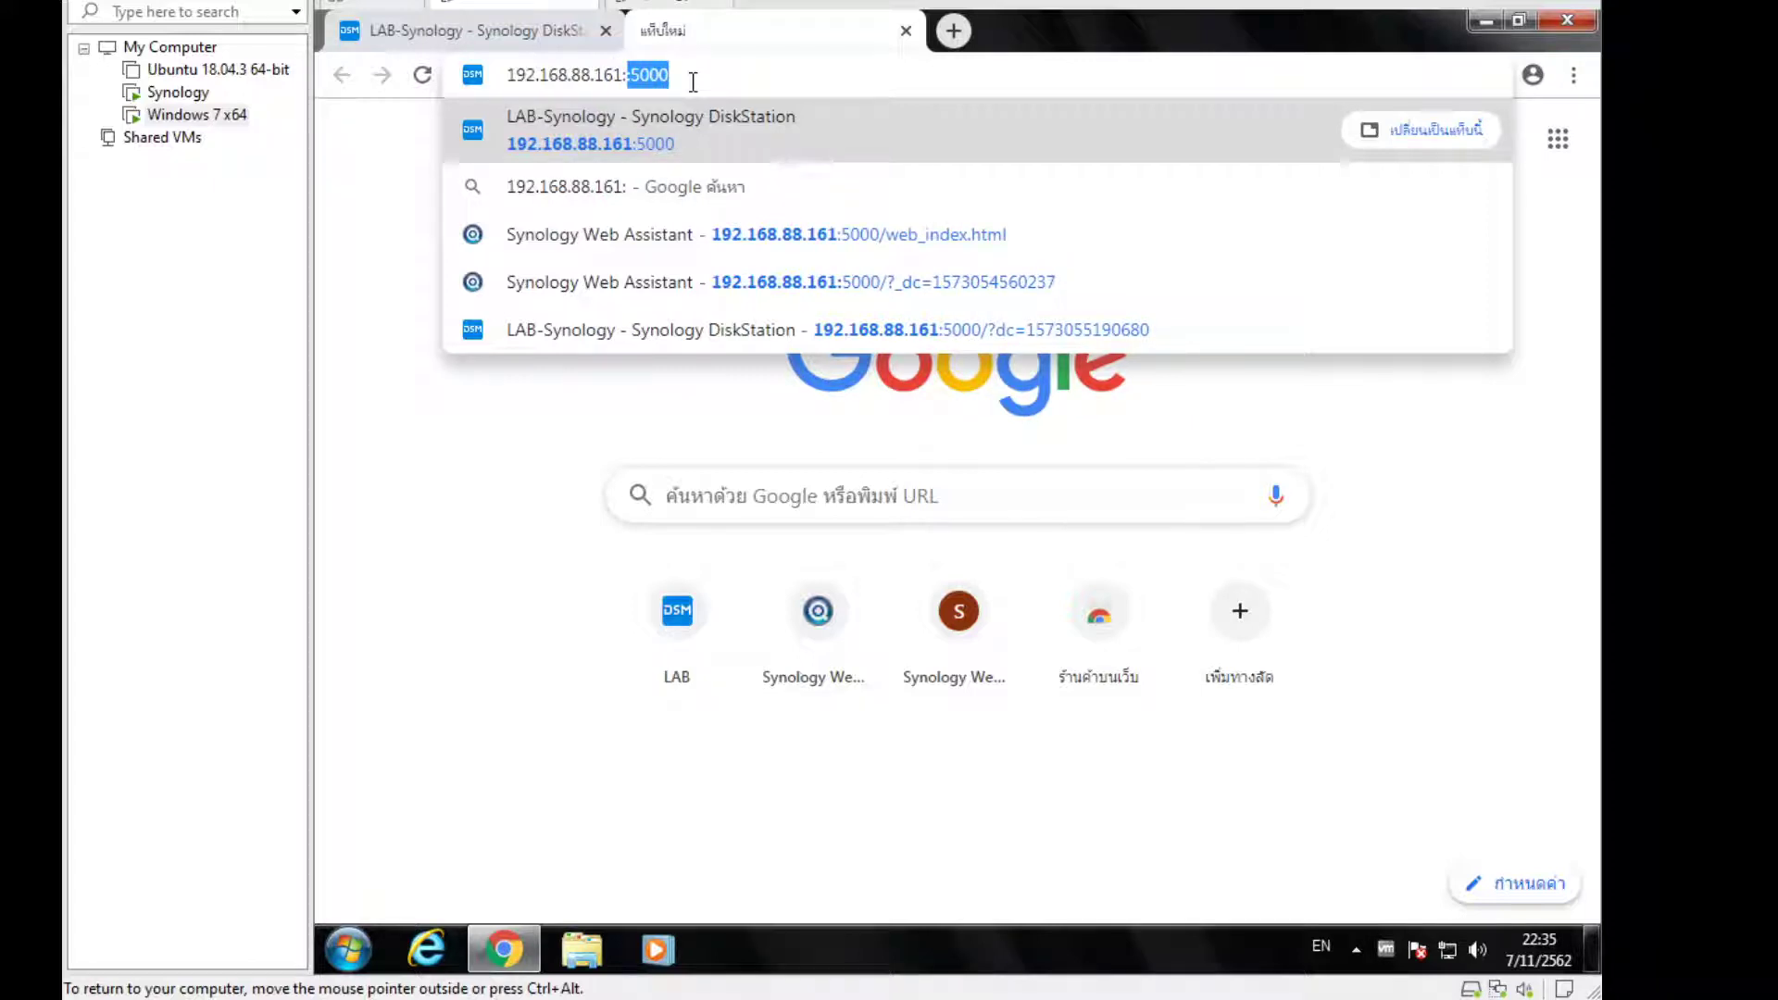
type("8888")
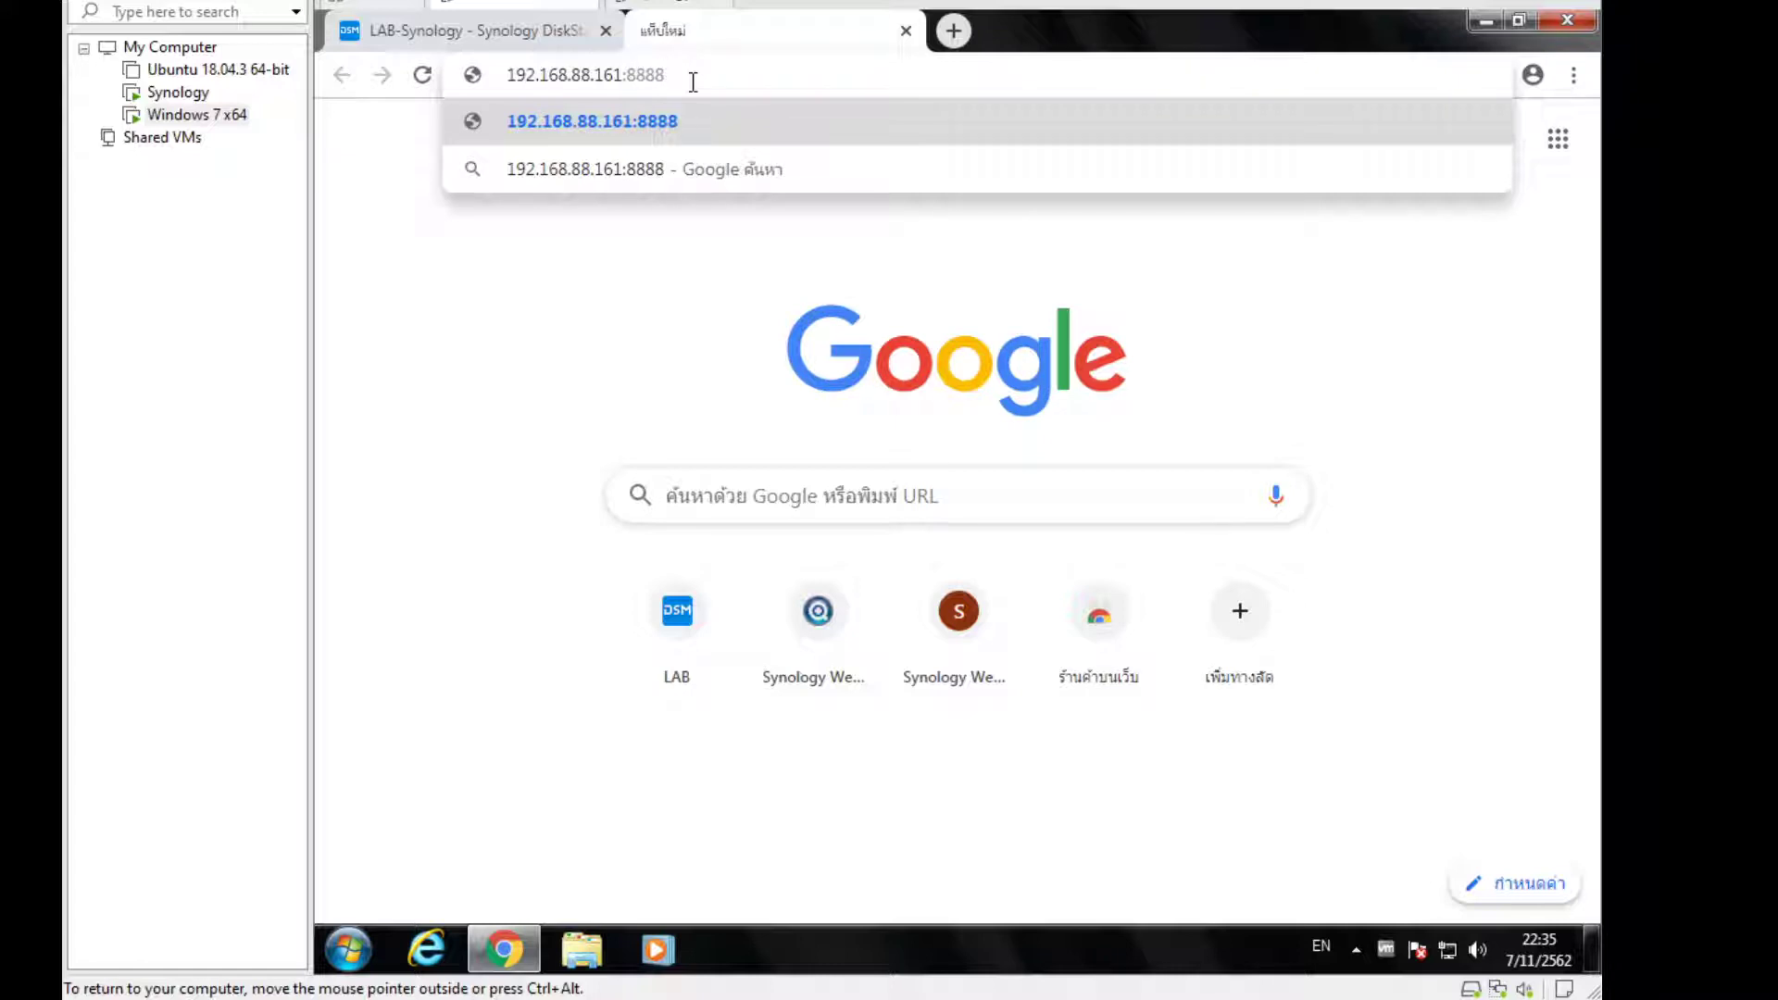
type("/admin")
key("Return")
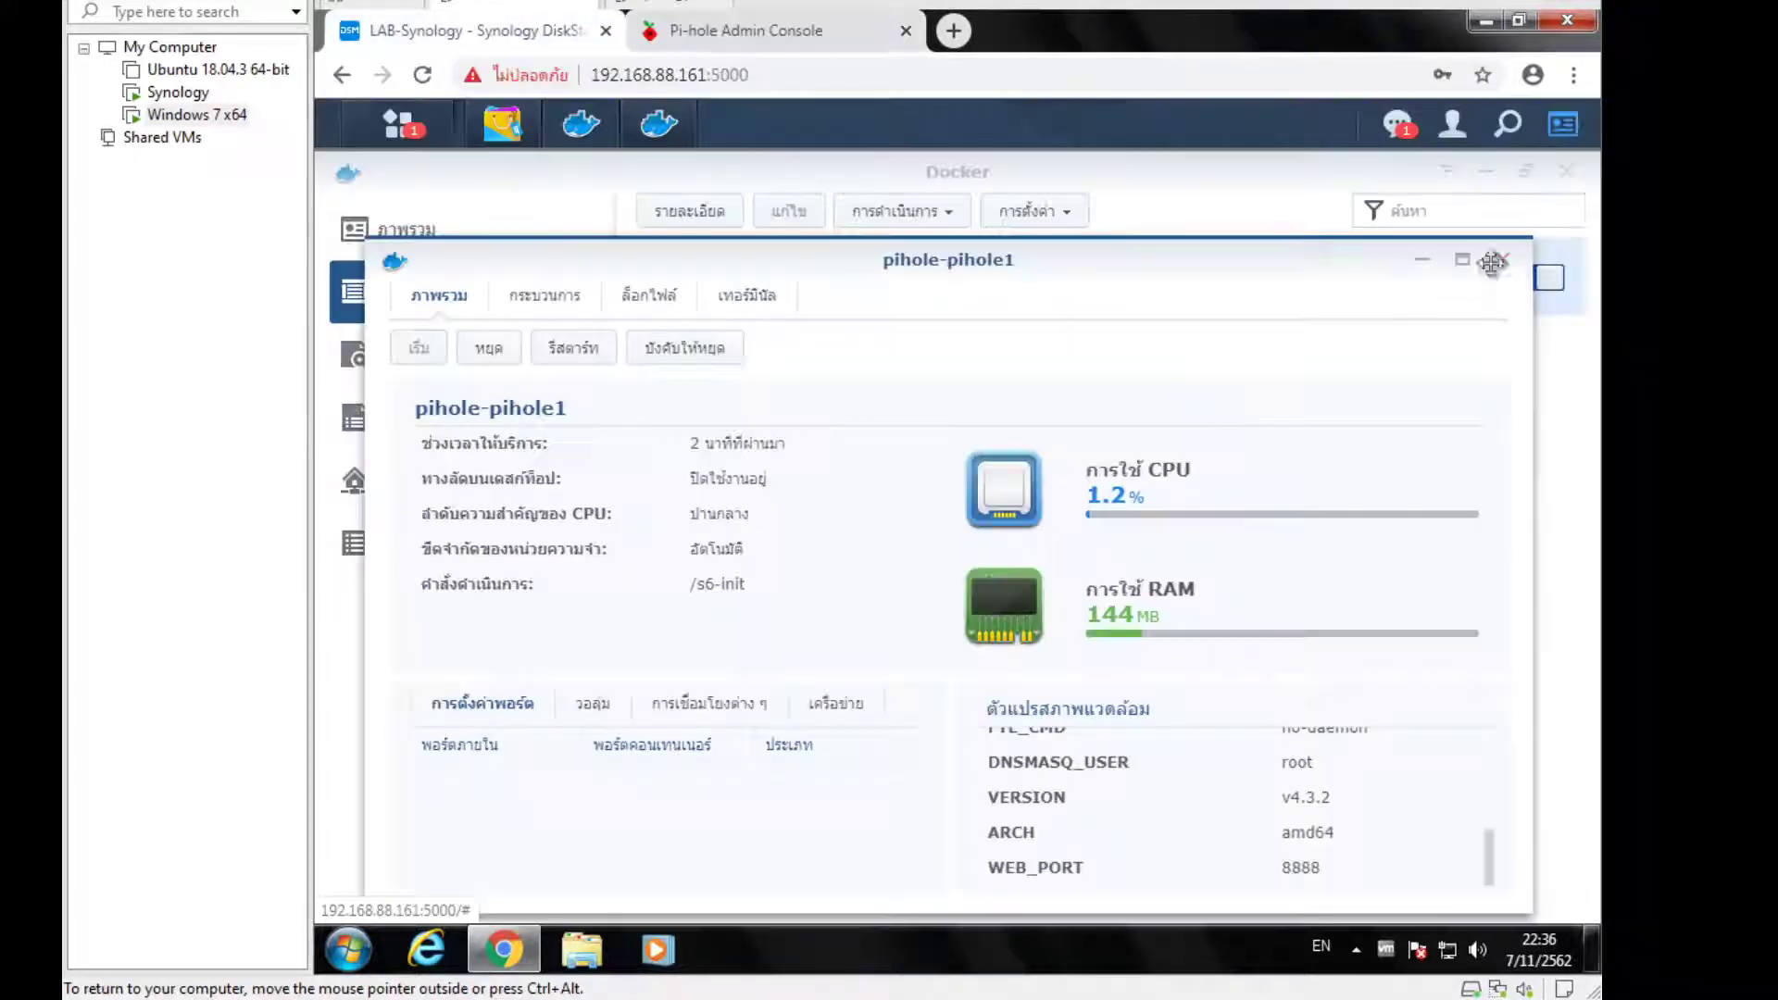
Close the container's details window, return to the Pi-hole console, dismiss the translation offer and open the login page
left_click(1500, 260)
left_click(718, 33)
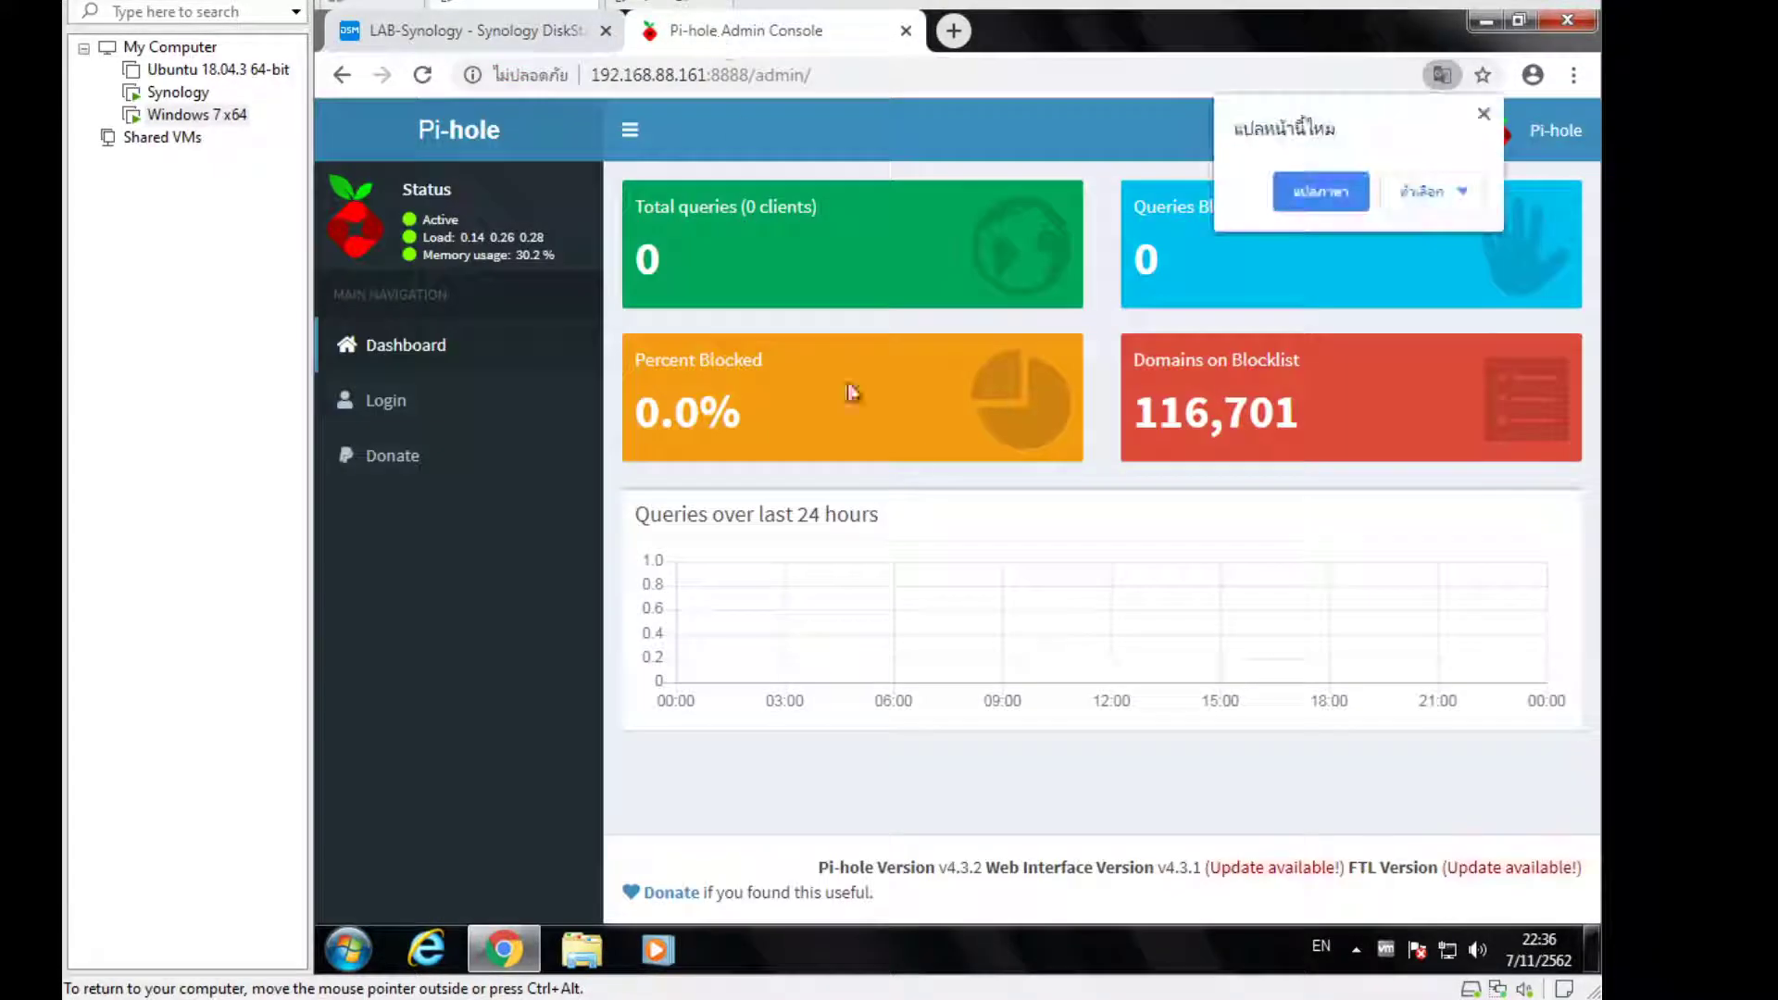
left_click(1483, 113)
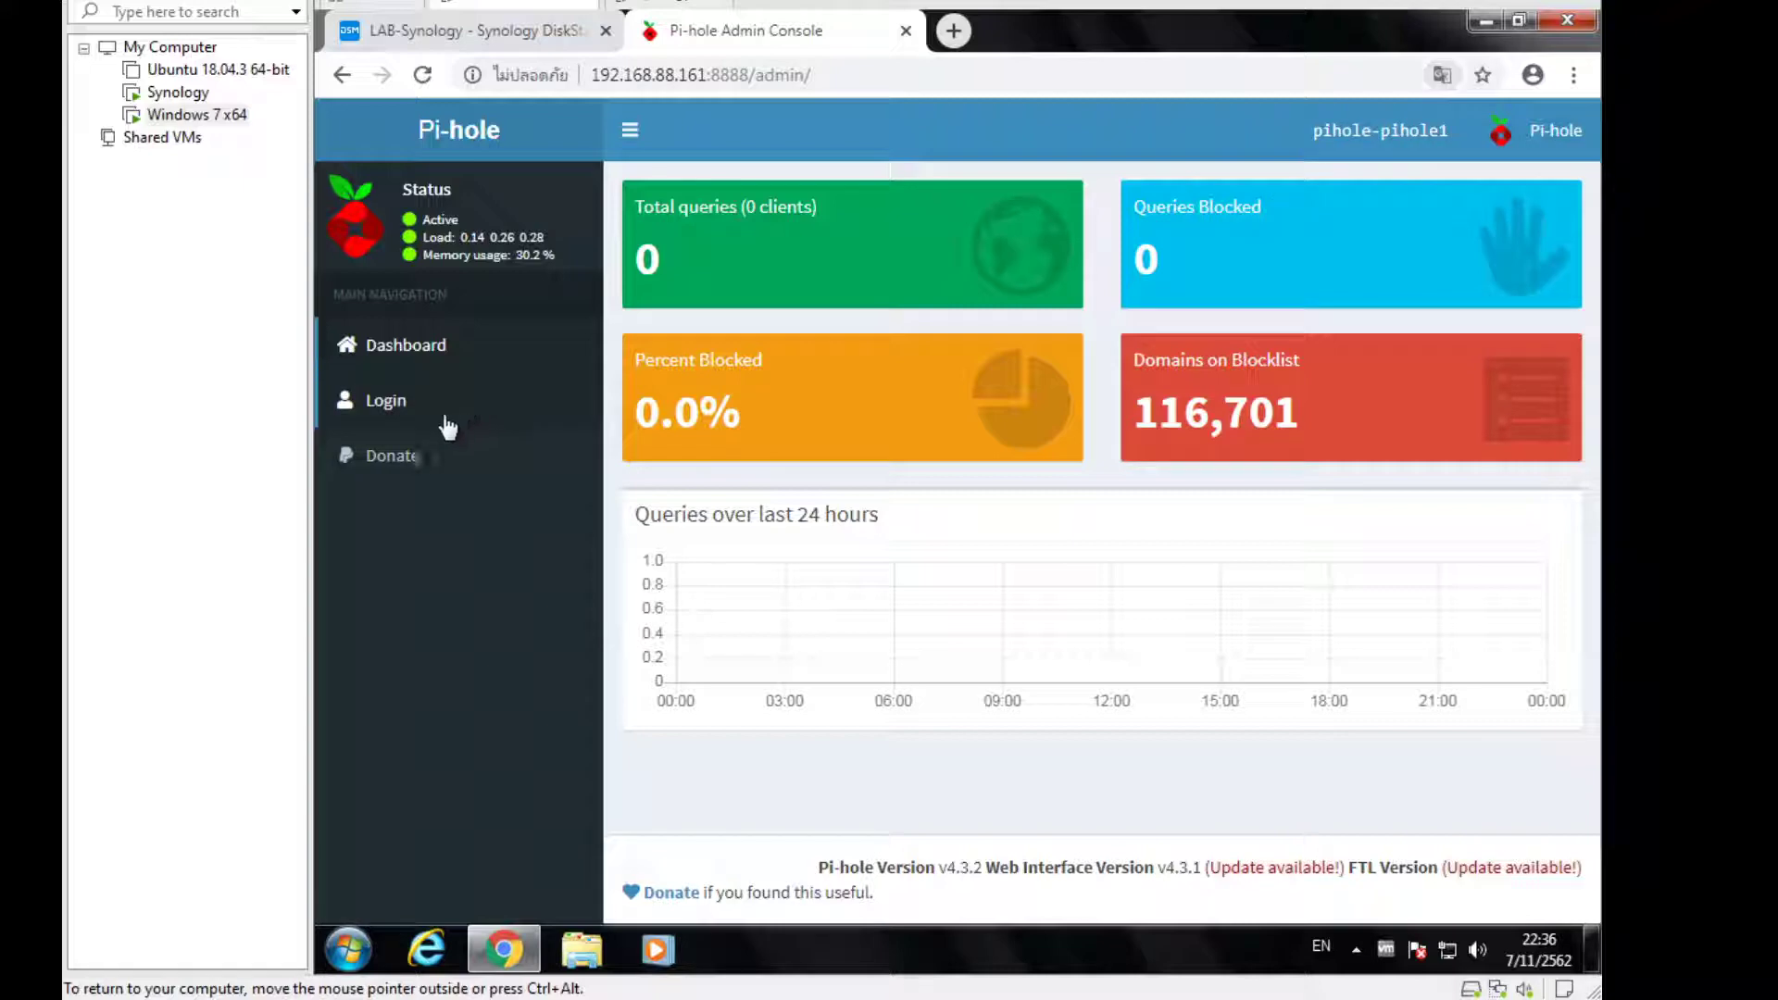
left_click(416, 400)
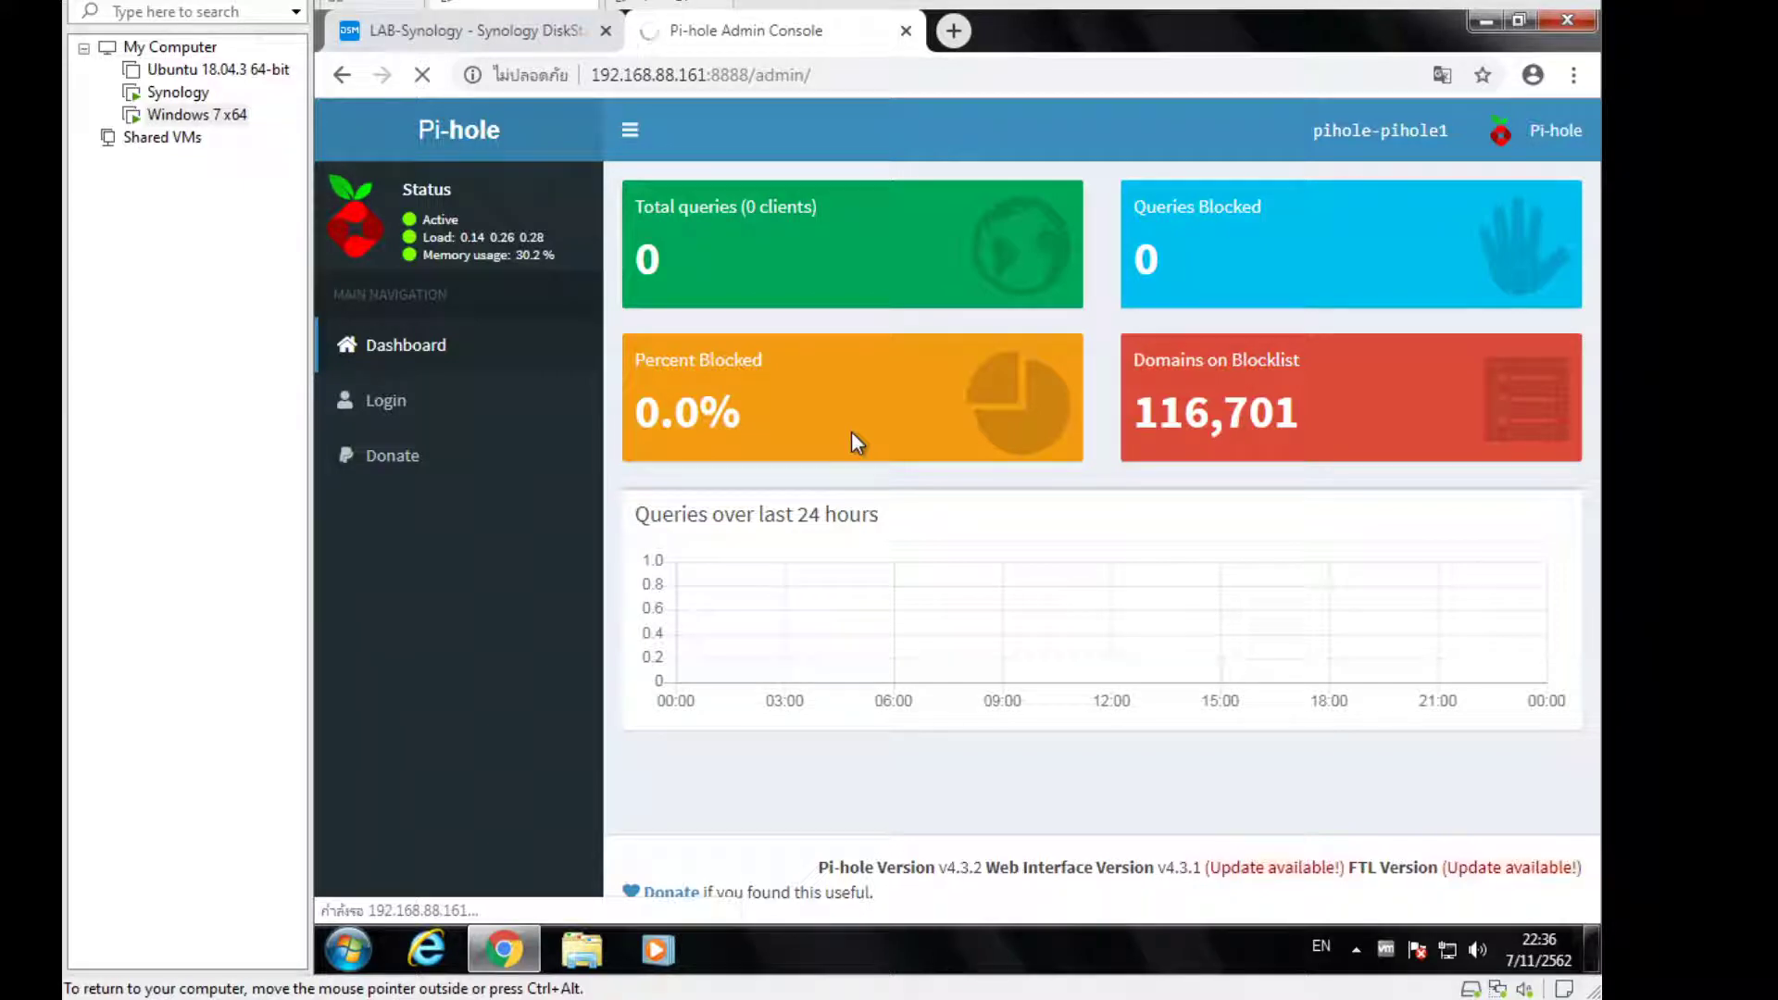
Return to Docker, open the details of the pihole-pihole1 container and start a bash terminal session in it
left_click(476, 30)
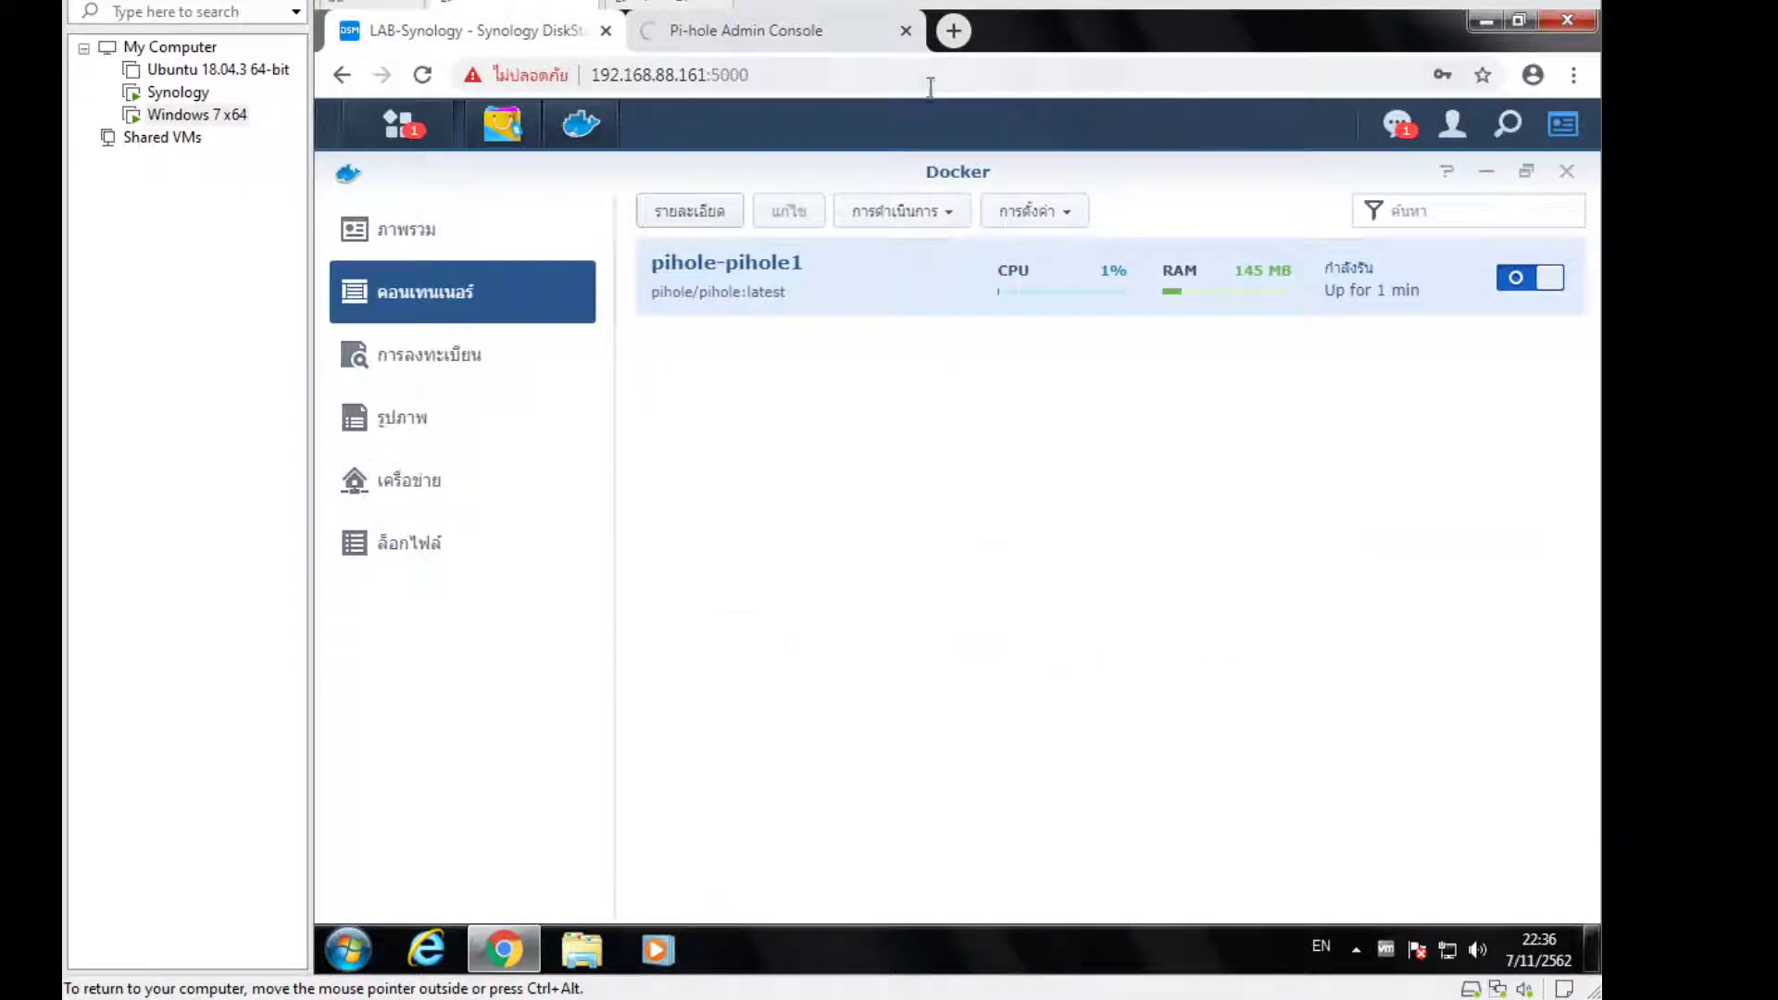
left_click(1011, 220)
double_click(889, 278)
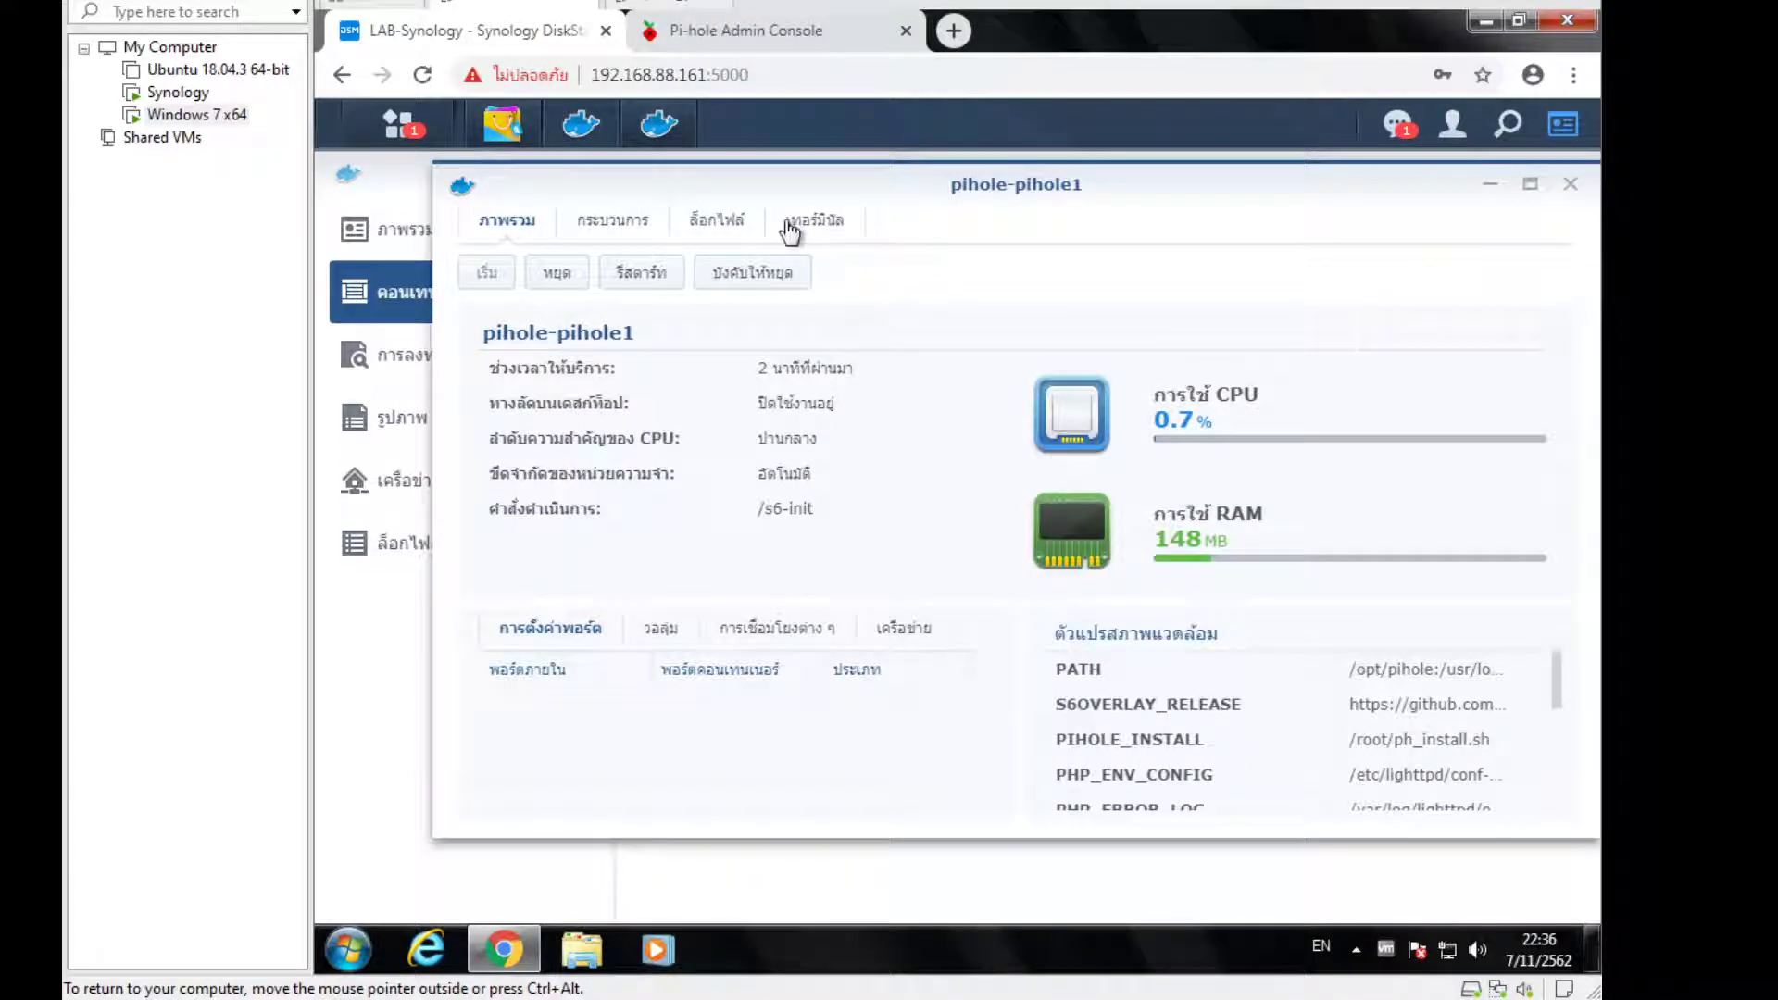
left_click(820, 232)
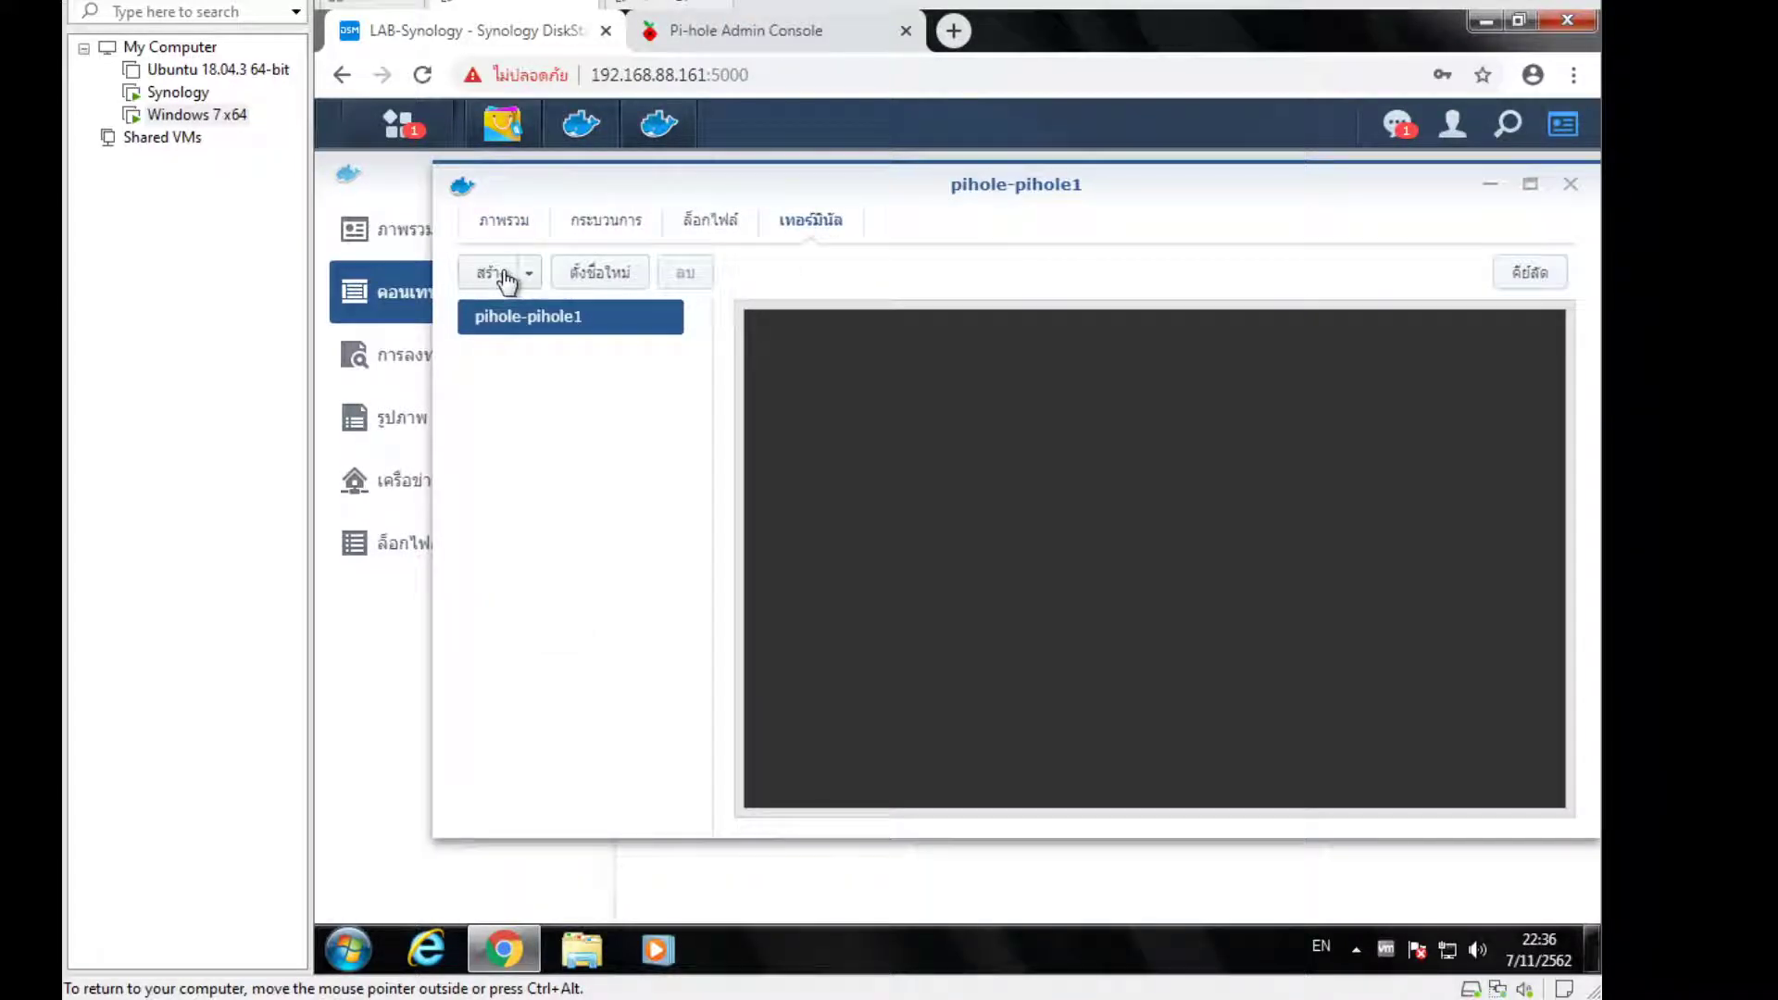
left_click(500, 276)
left_click(550, 357)
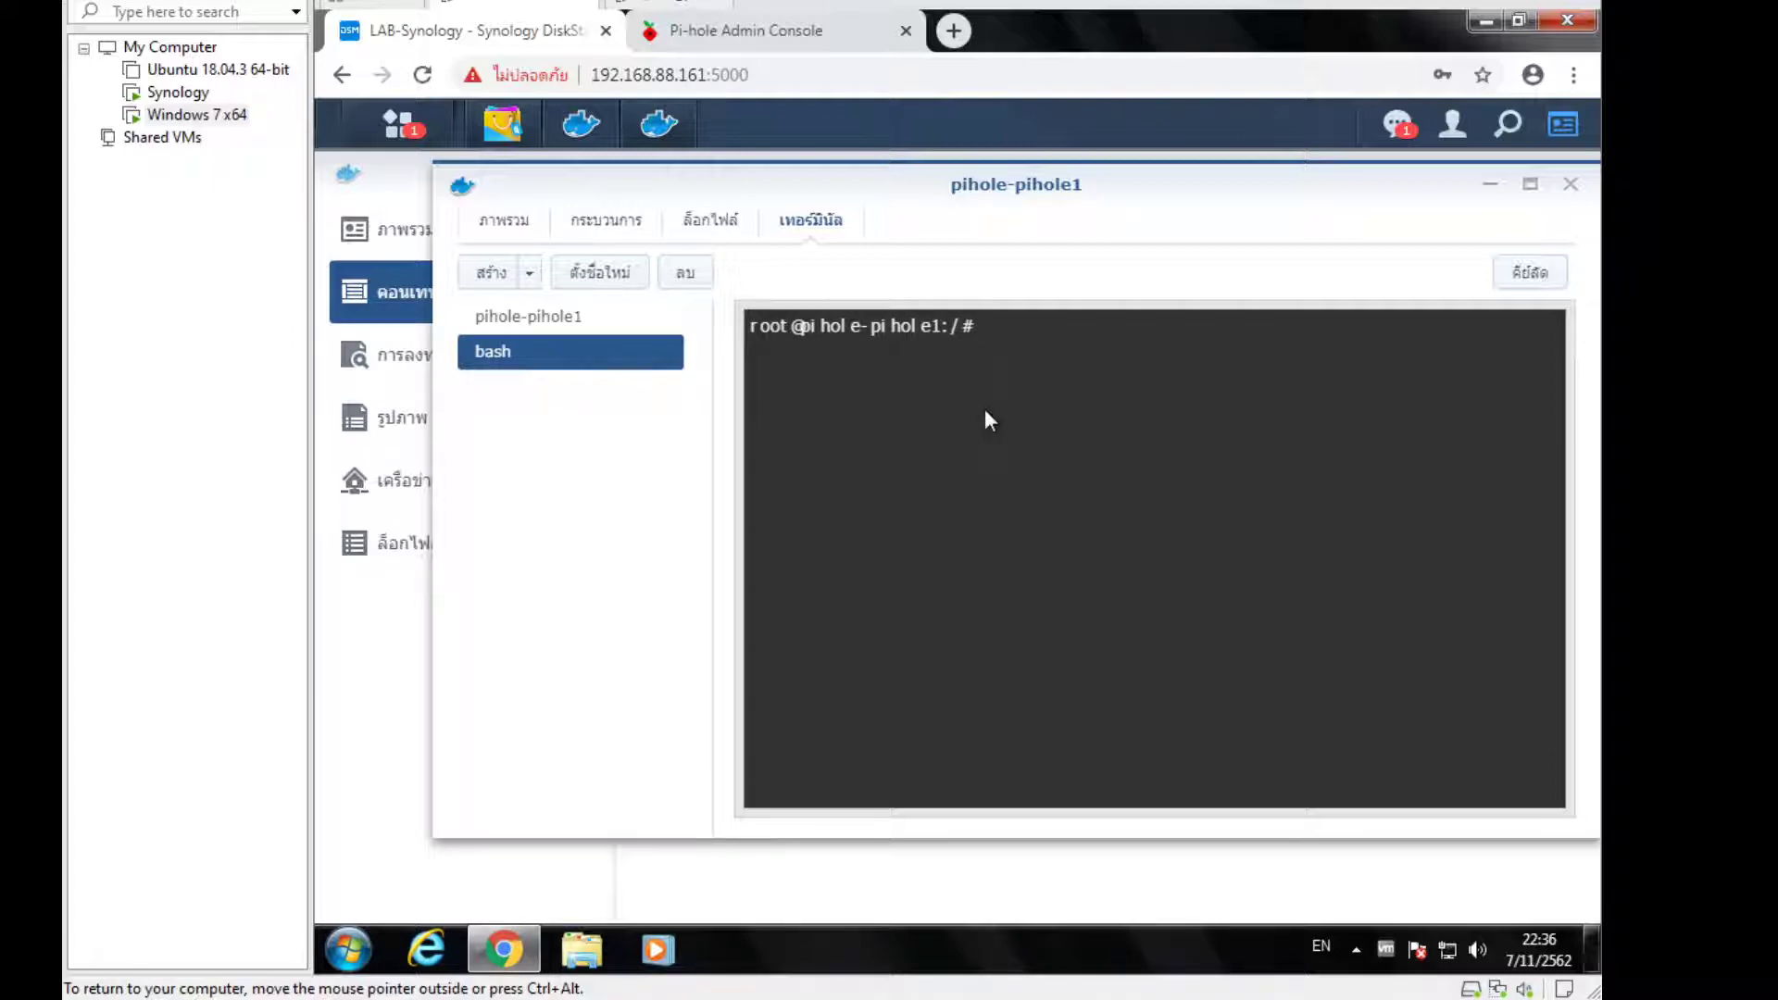
Run pihole -a -p in the container's terminal, then enter and confirm a new Pi-hole admin password
type("pihole -a -p")
key("Return")
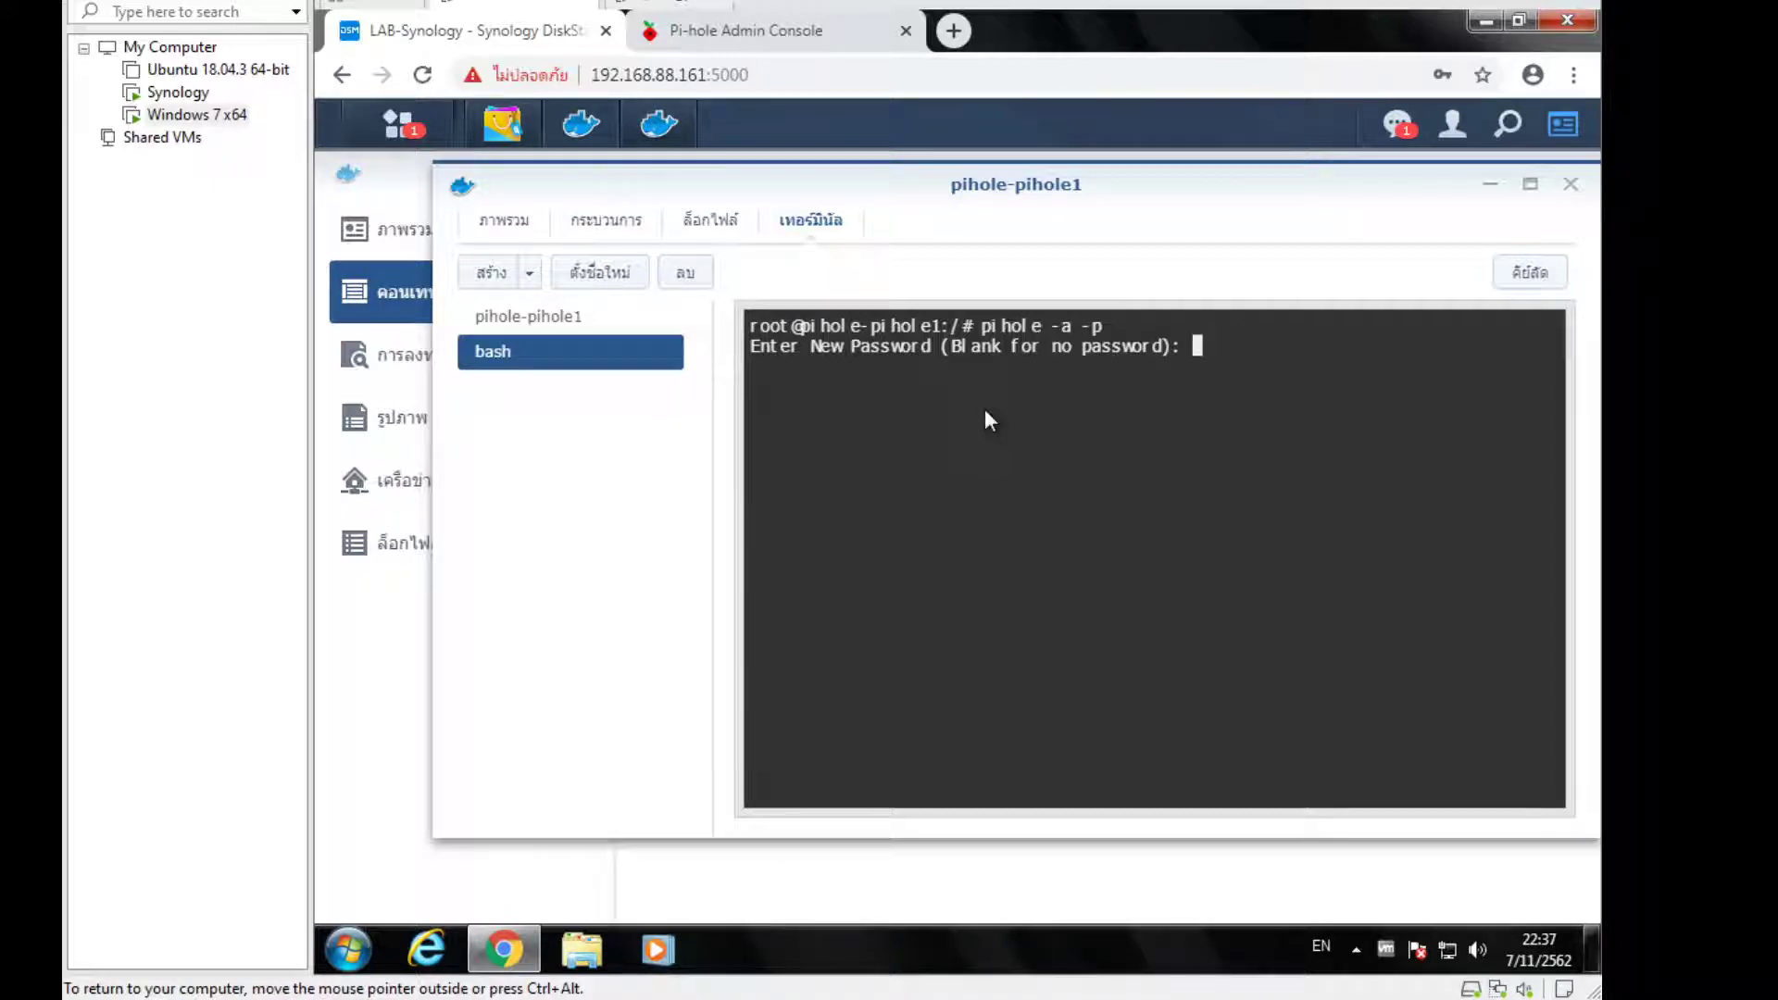
key("Return")
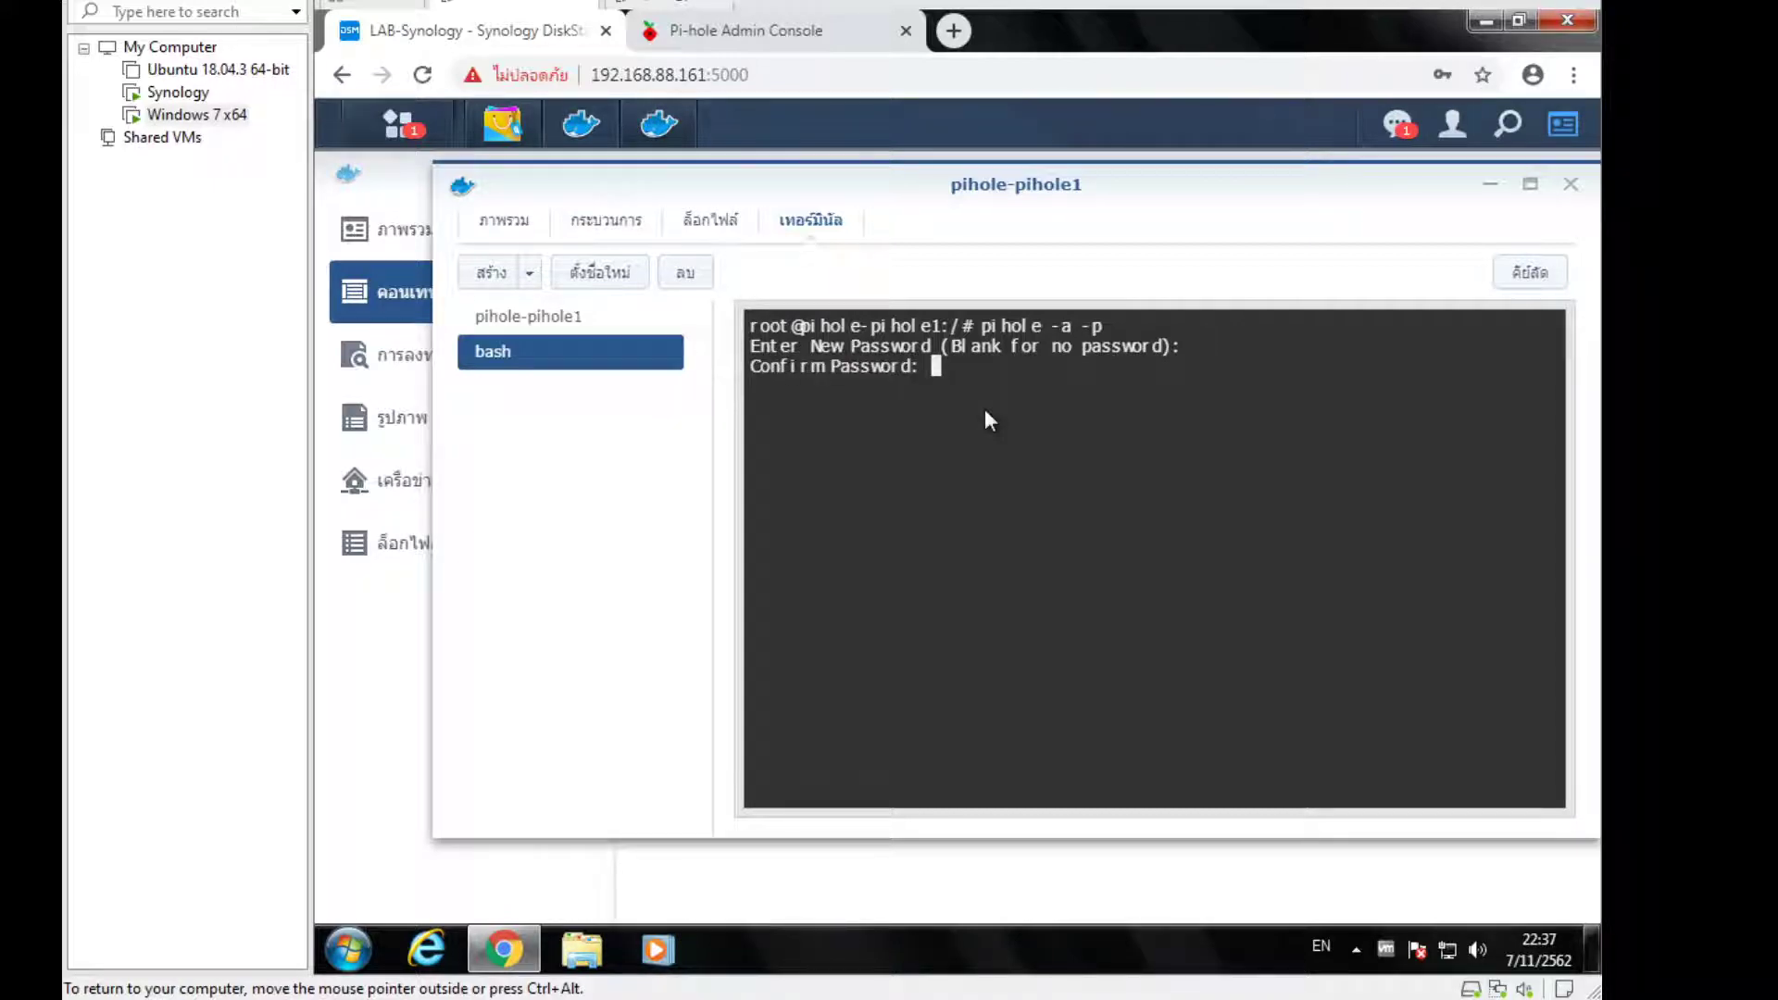
key("Return")
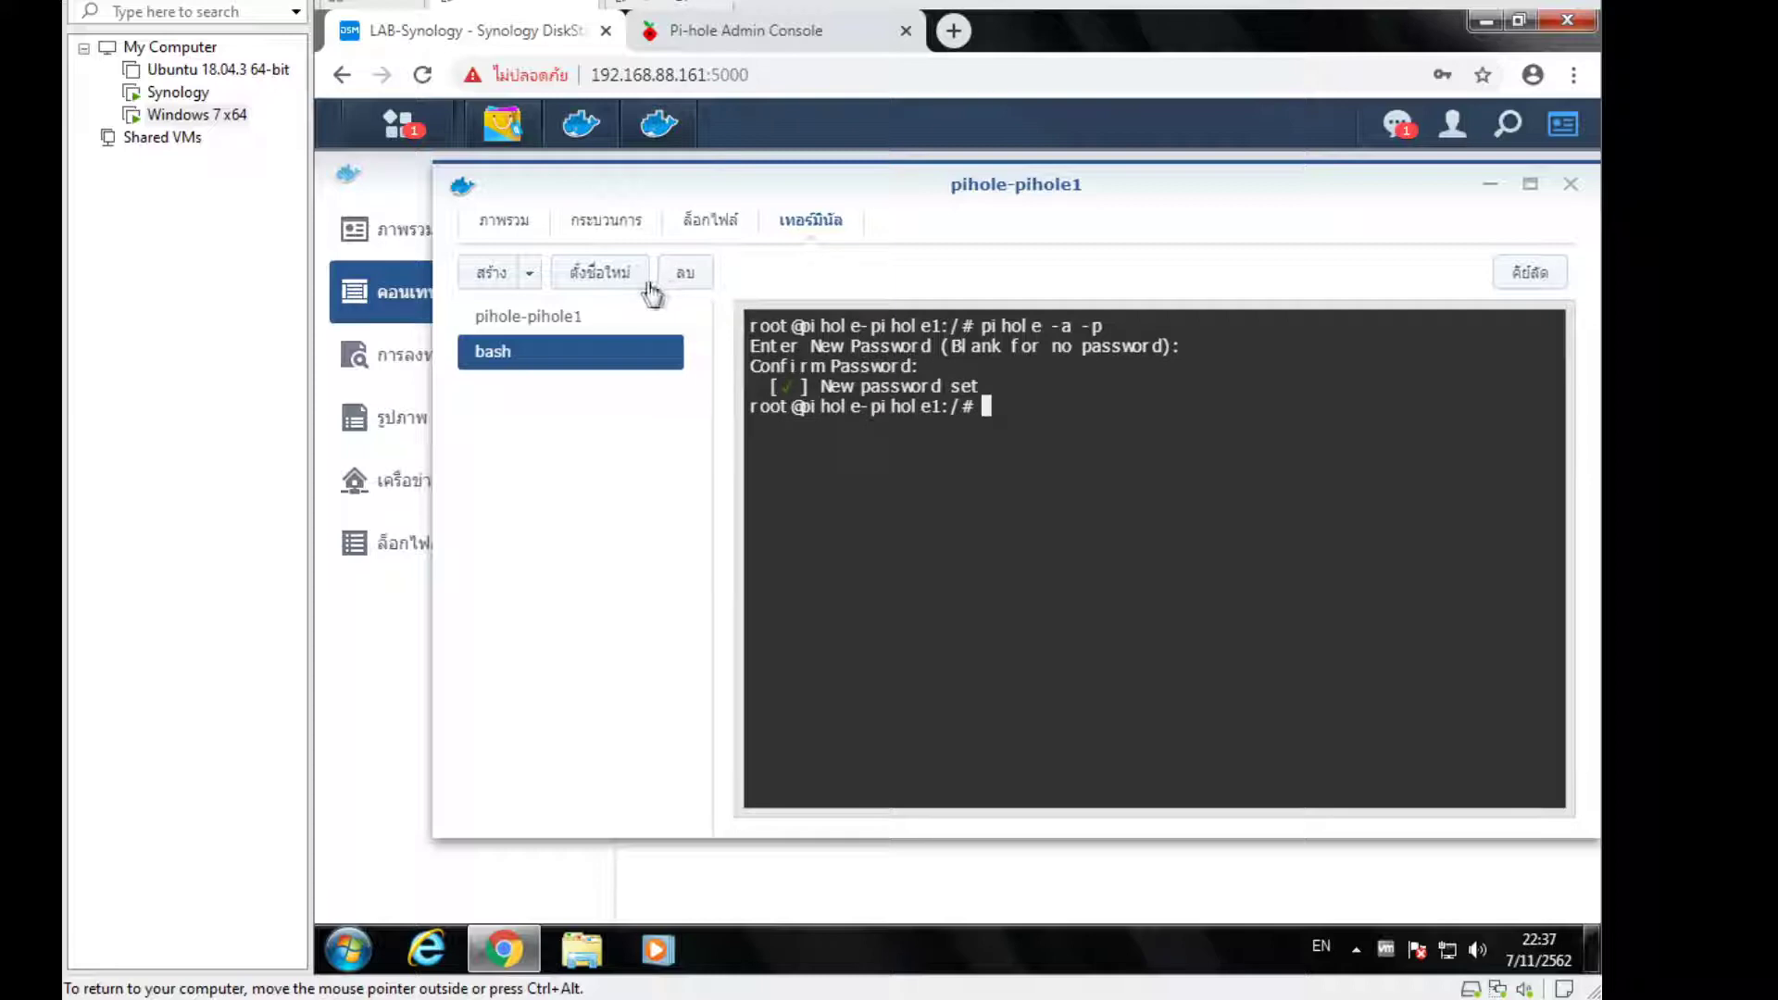
Delete the bash terminal session and close the container's details window
left_click(682, 278)
left_click(1067, 554)
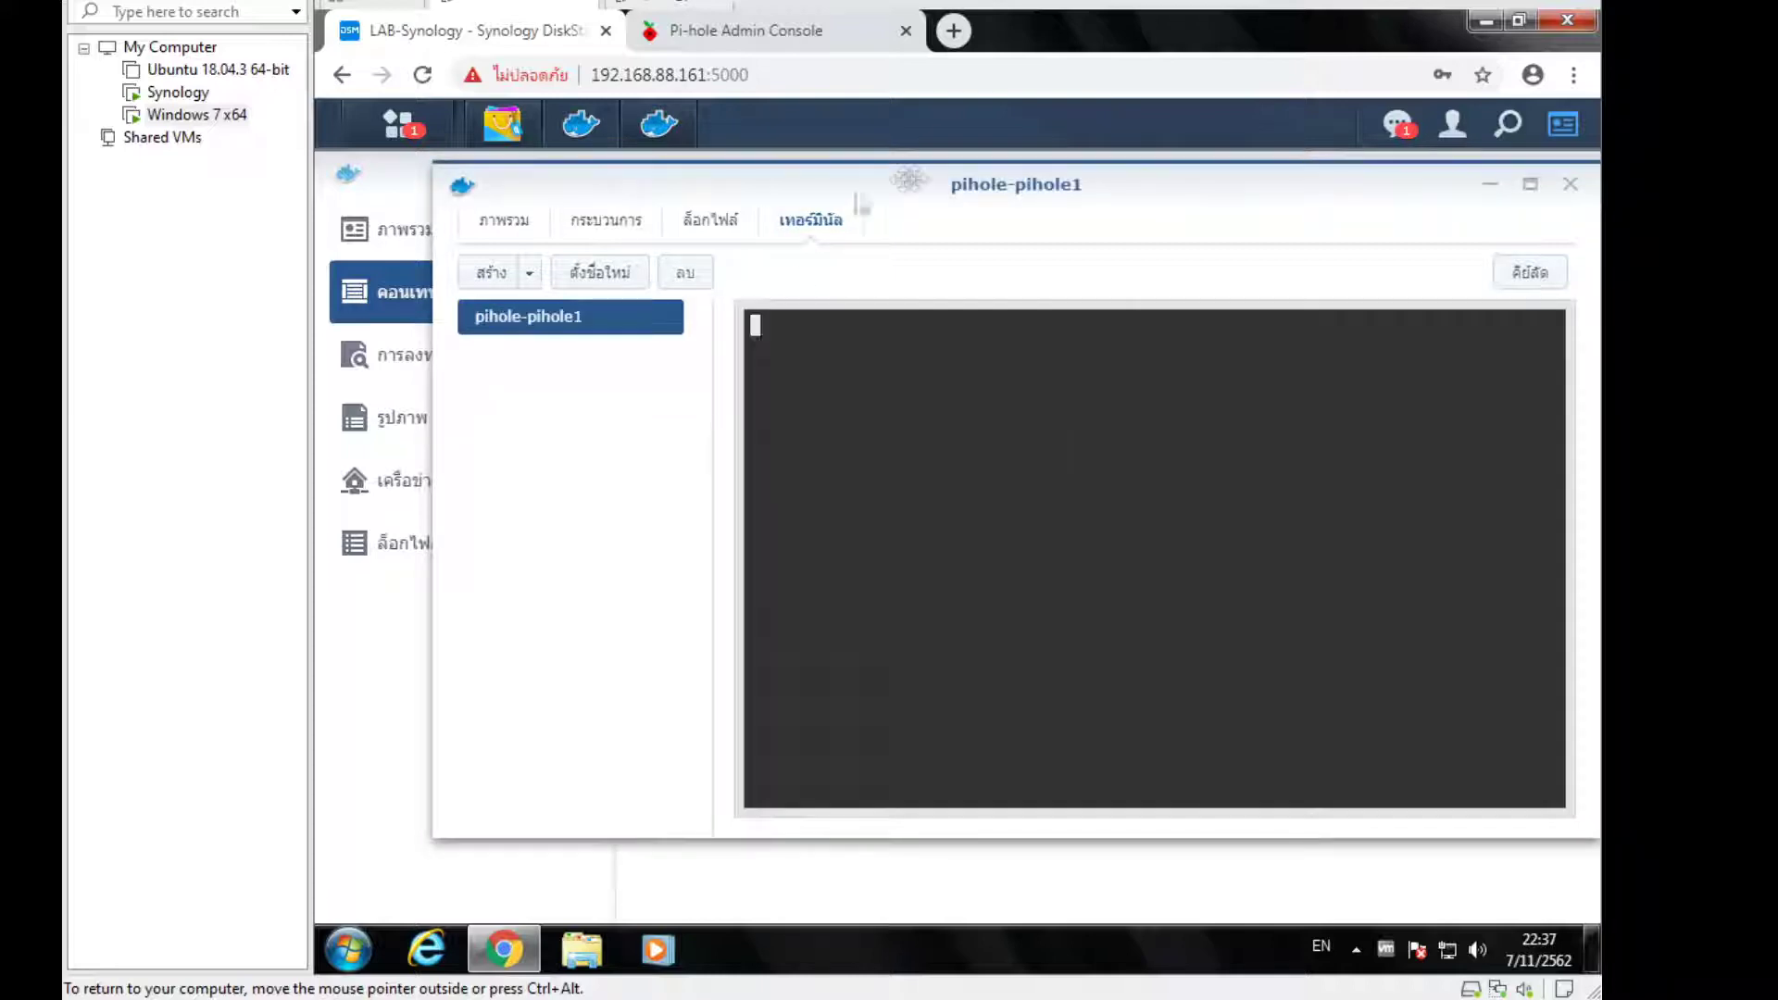
left_click(1569, 183)
Log in to the Pi-hole admin console with the admin password
left_click(741, 31)
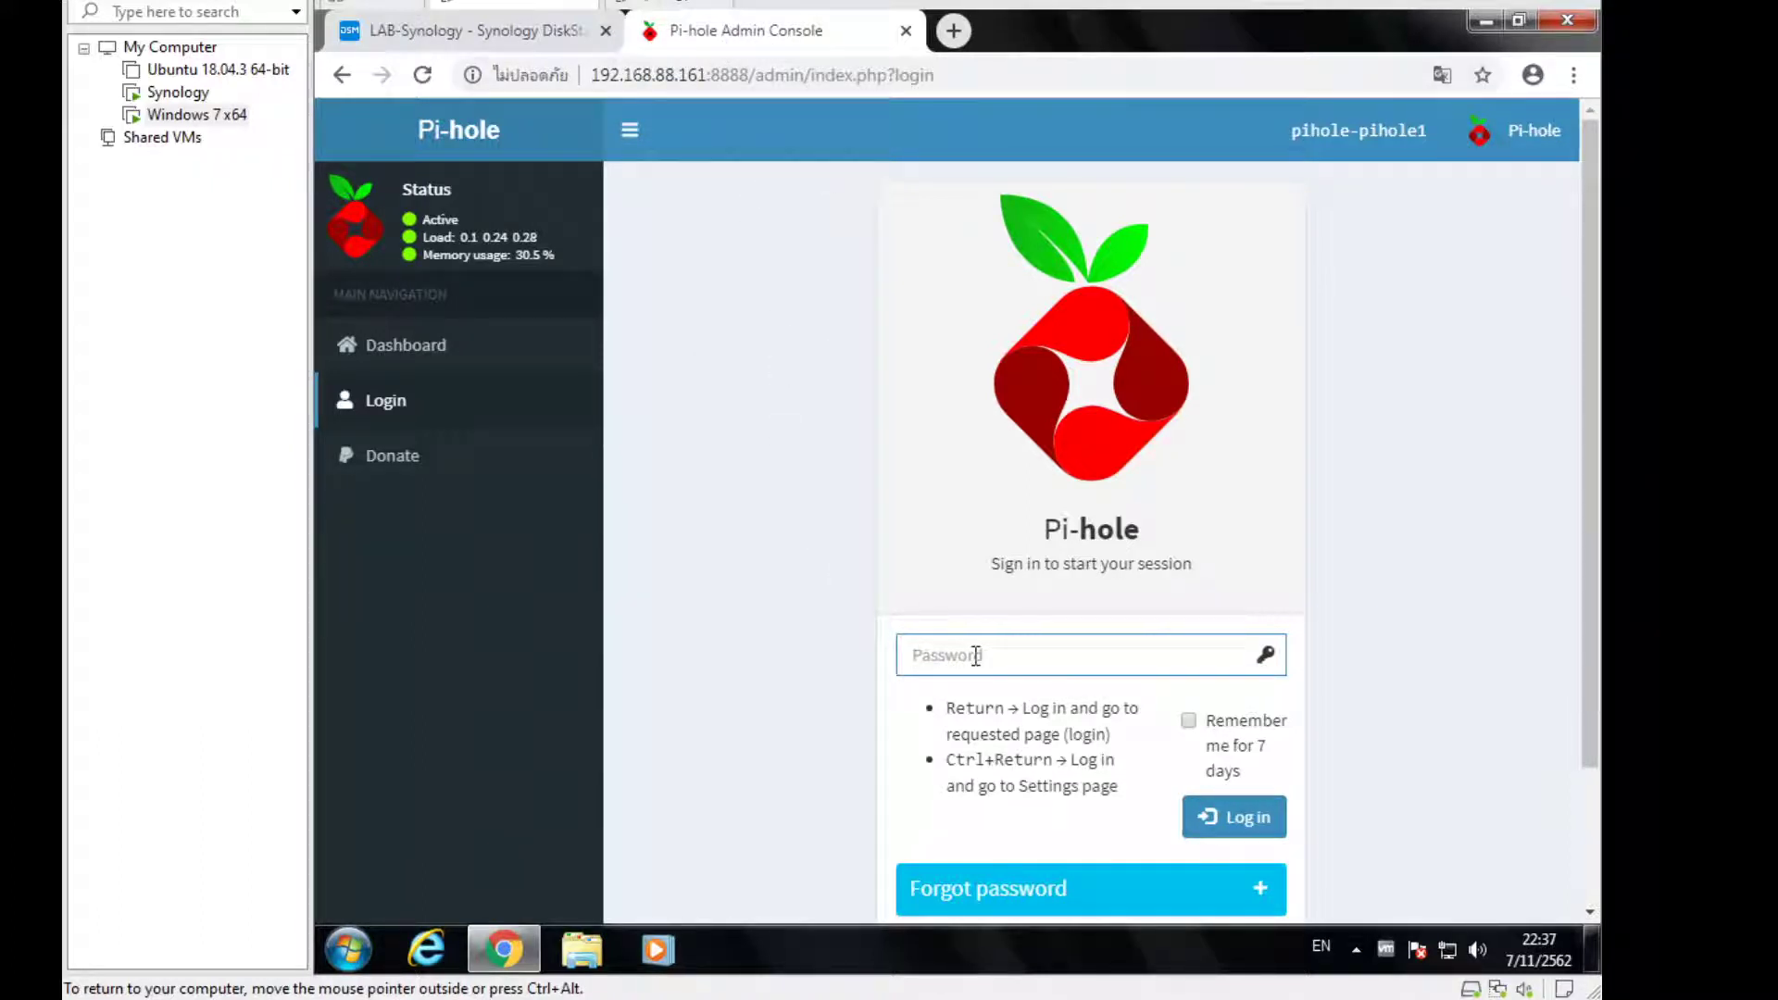
type("********")
key("Return")
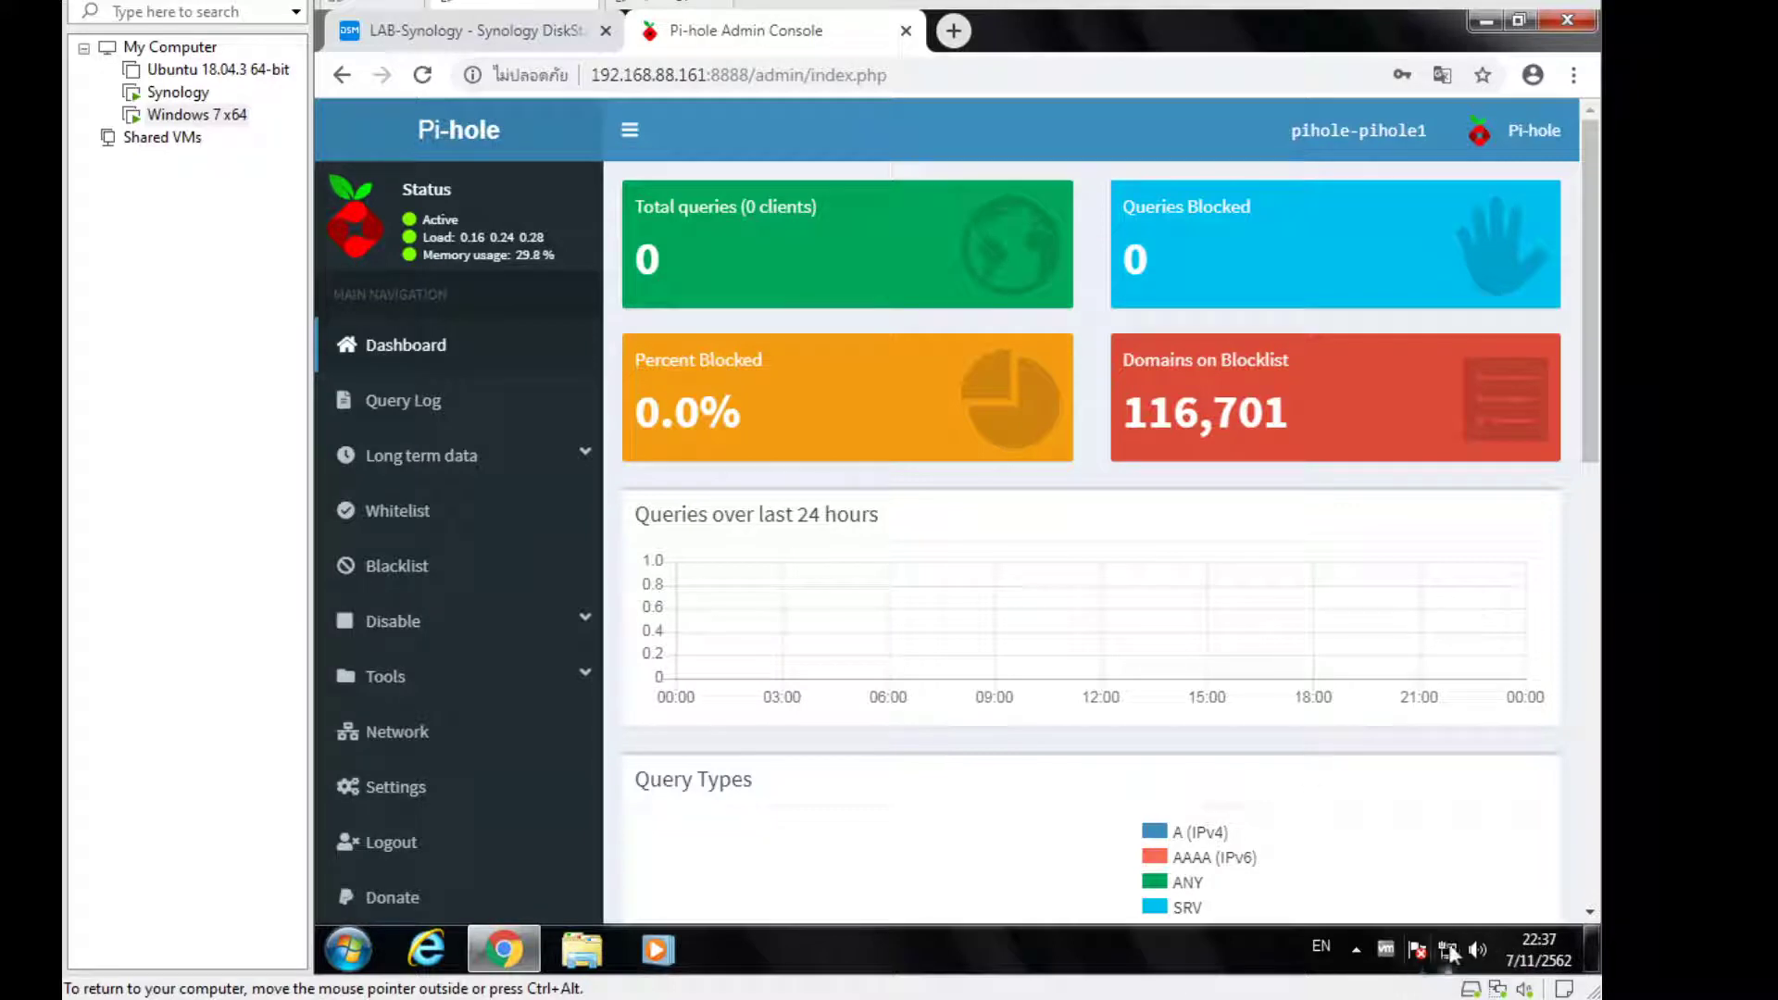
Open speedtest.net in a new browser tab
left_click(954, 31)
type("s")
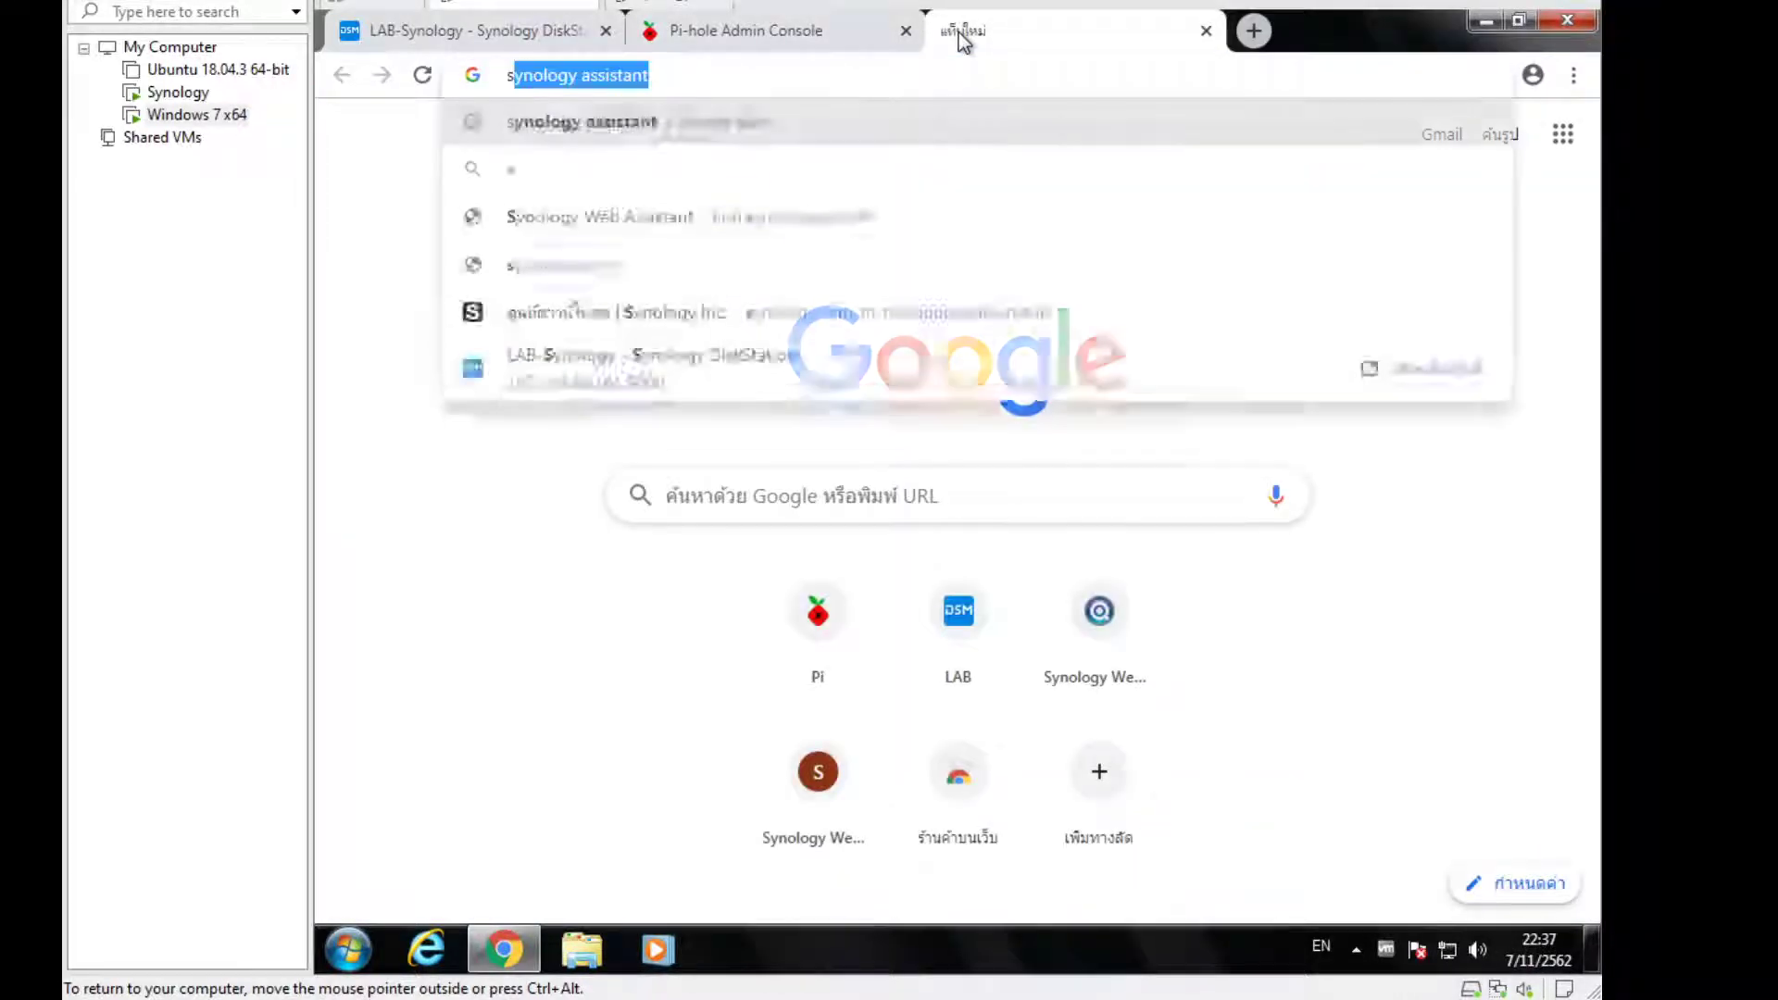
type("ppedspped")
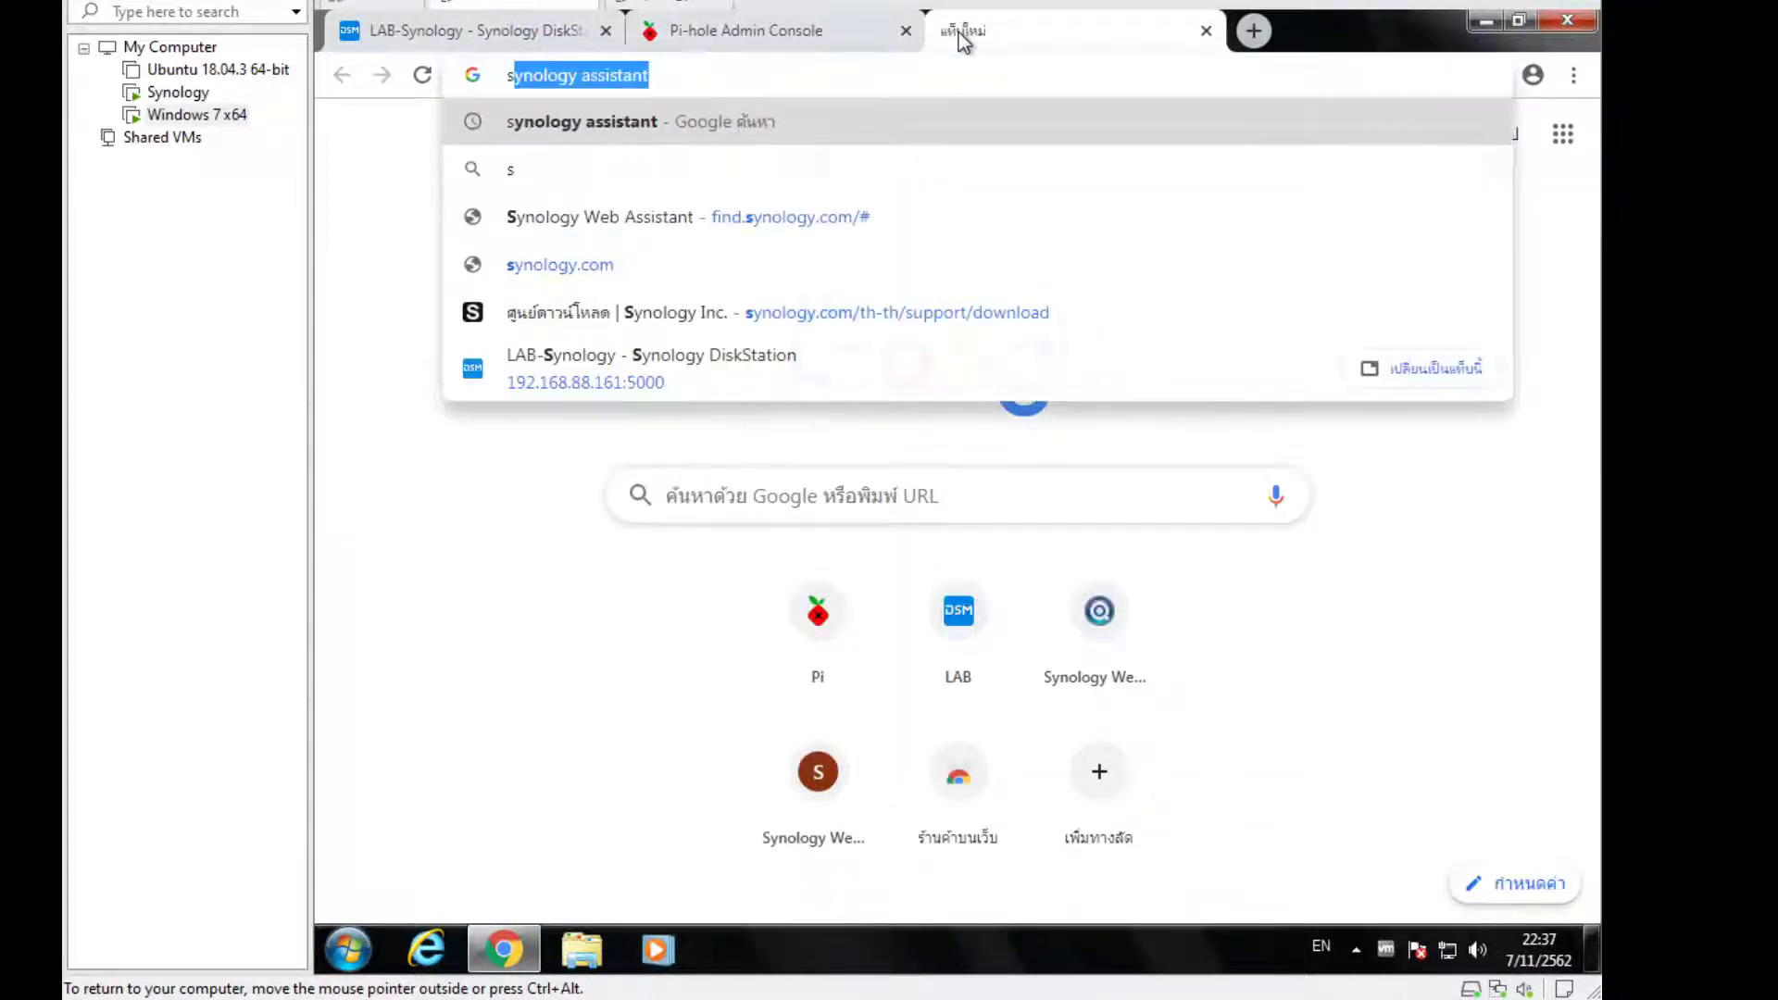
key("BackSpace")
key("BackSpace")
key("BackSpace")
type("eedtest.net")
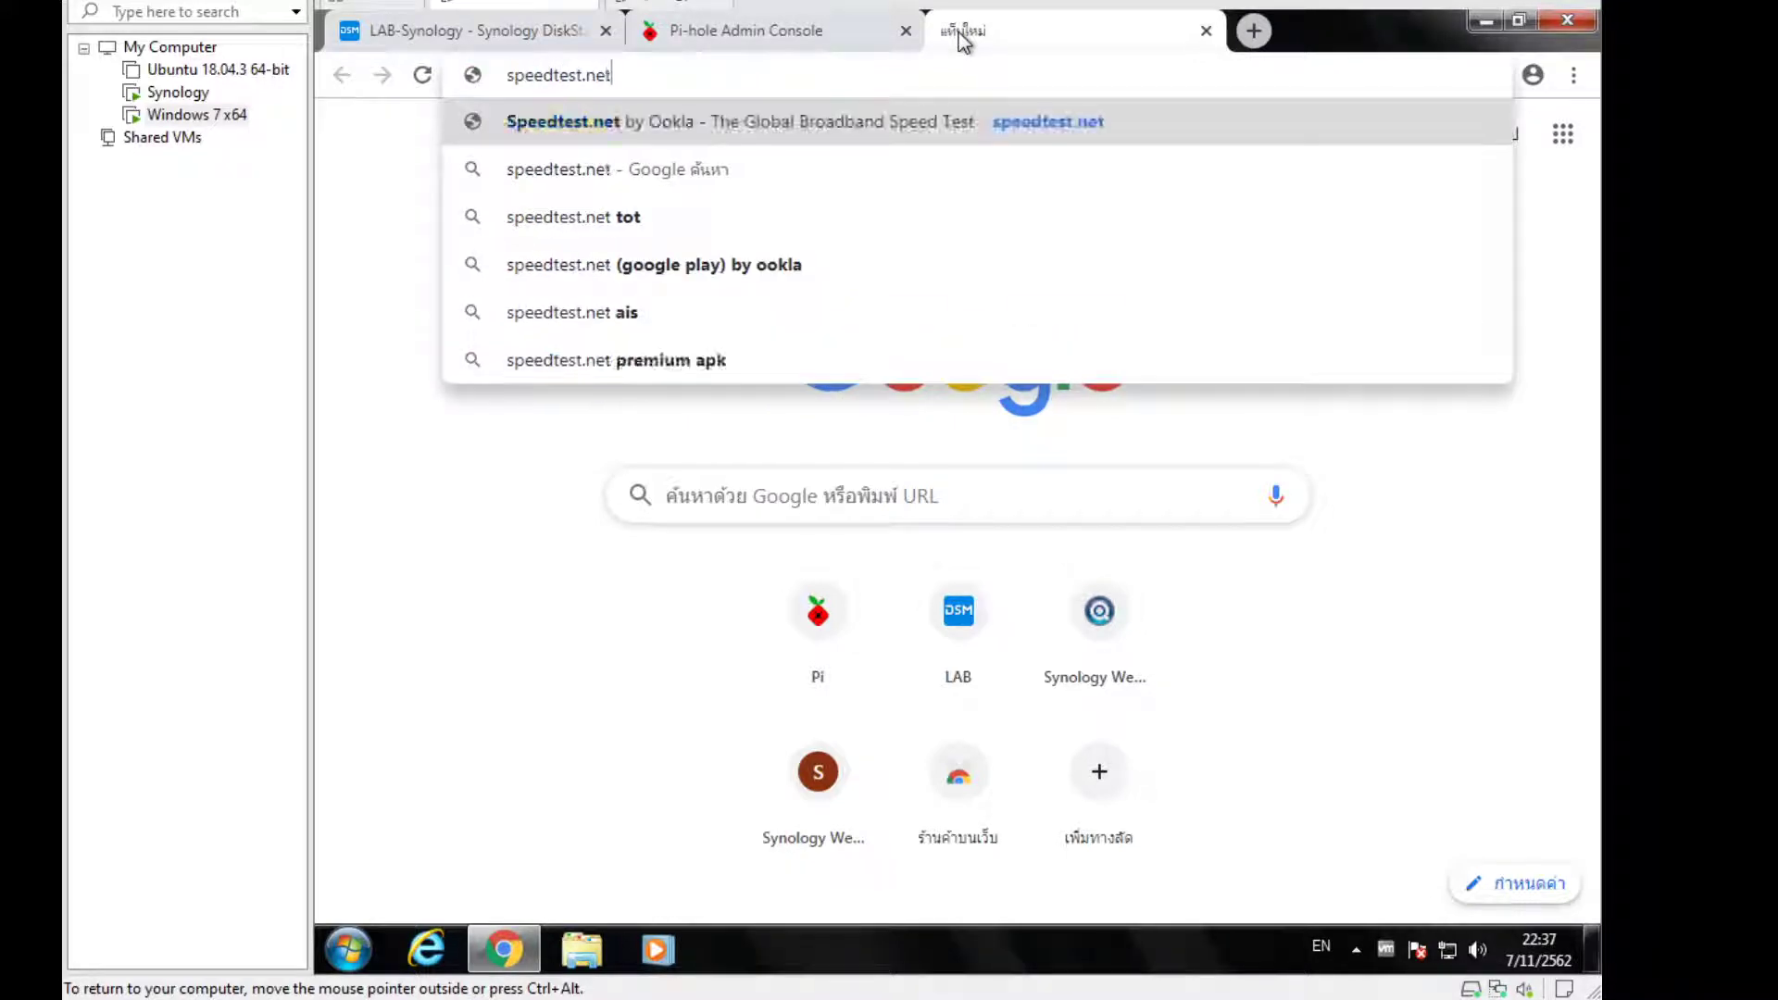
key("Return")
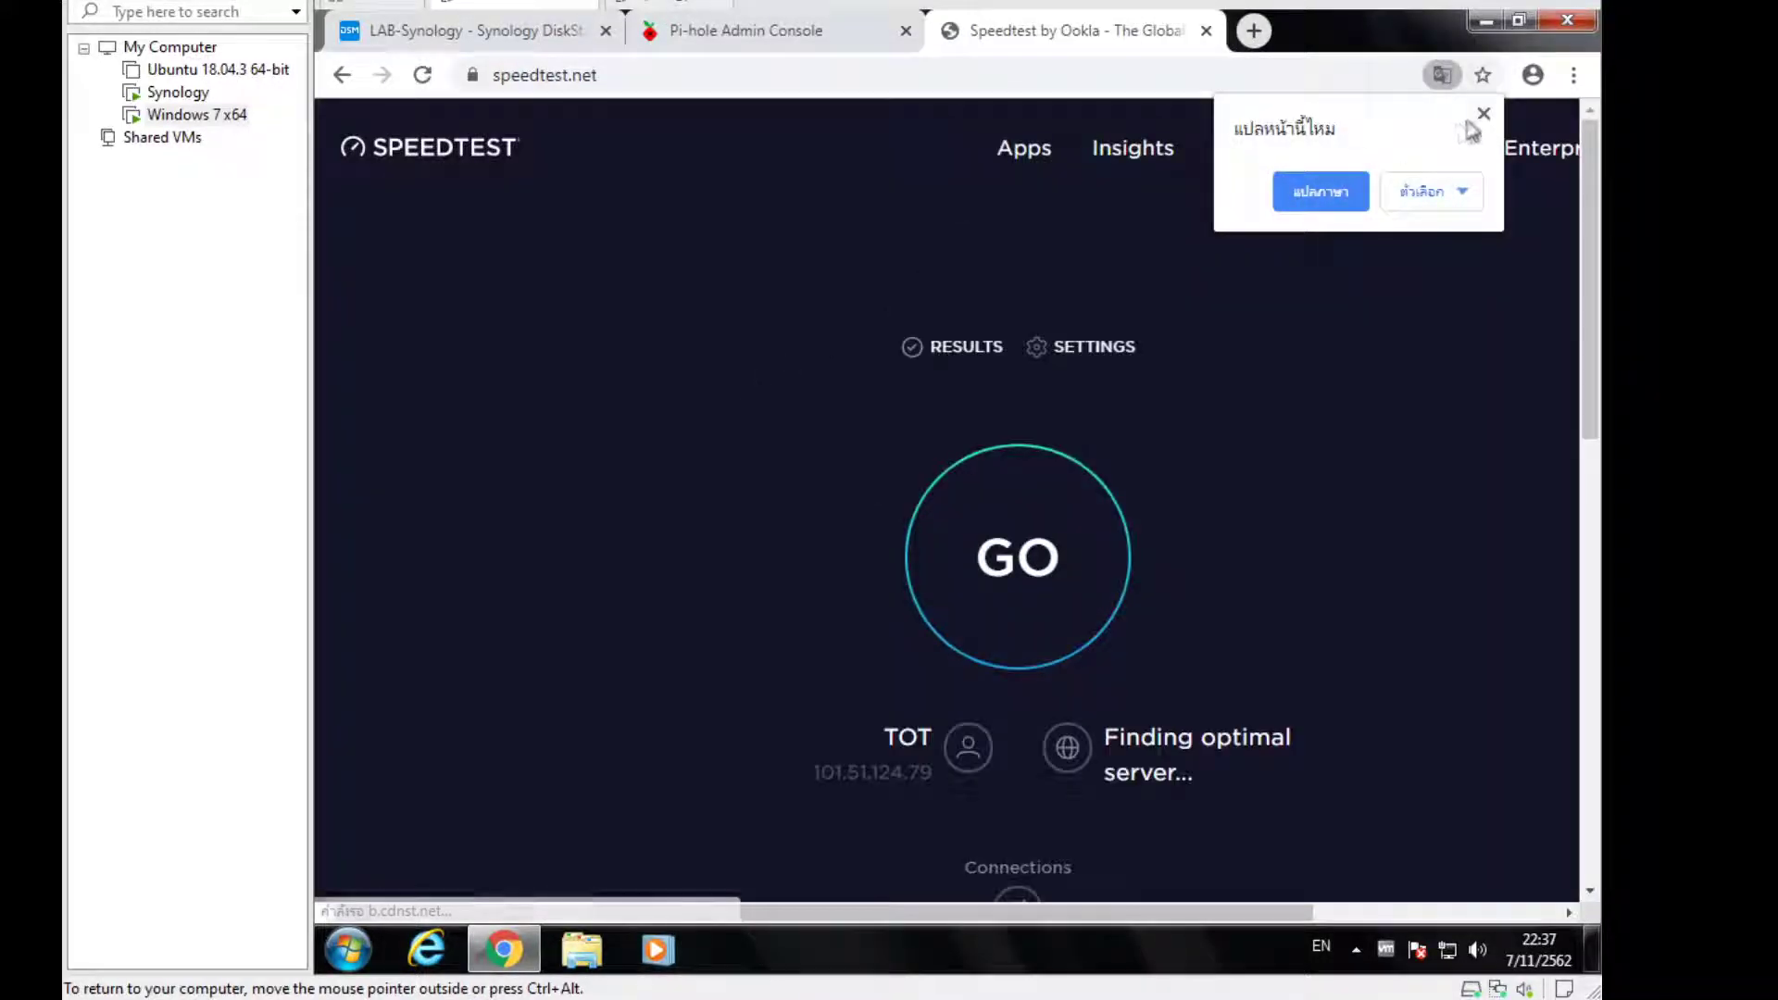
Set the Local Area Connection's IPv4 preferred DNS server to 8.8.8.8 and apply the connection properties
left_click(1483, 113)
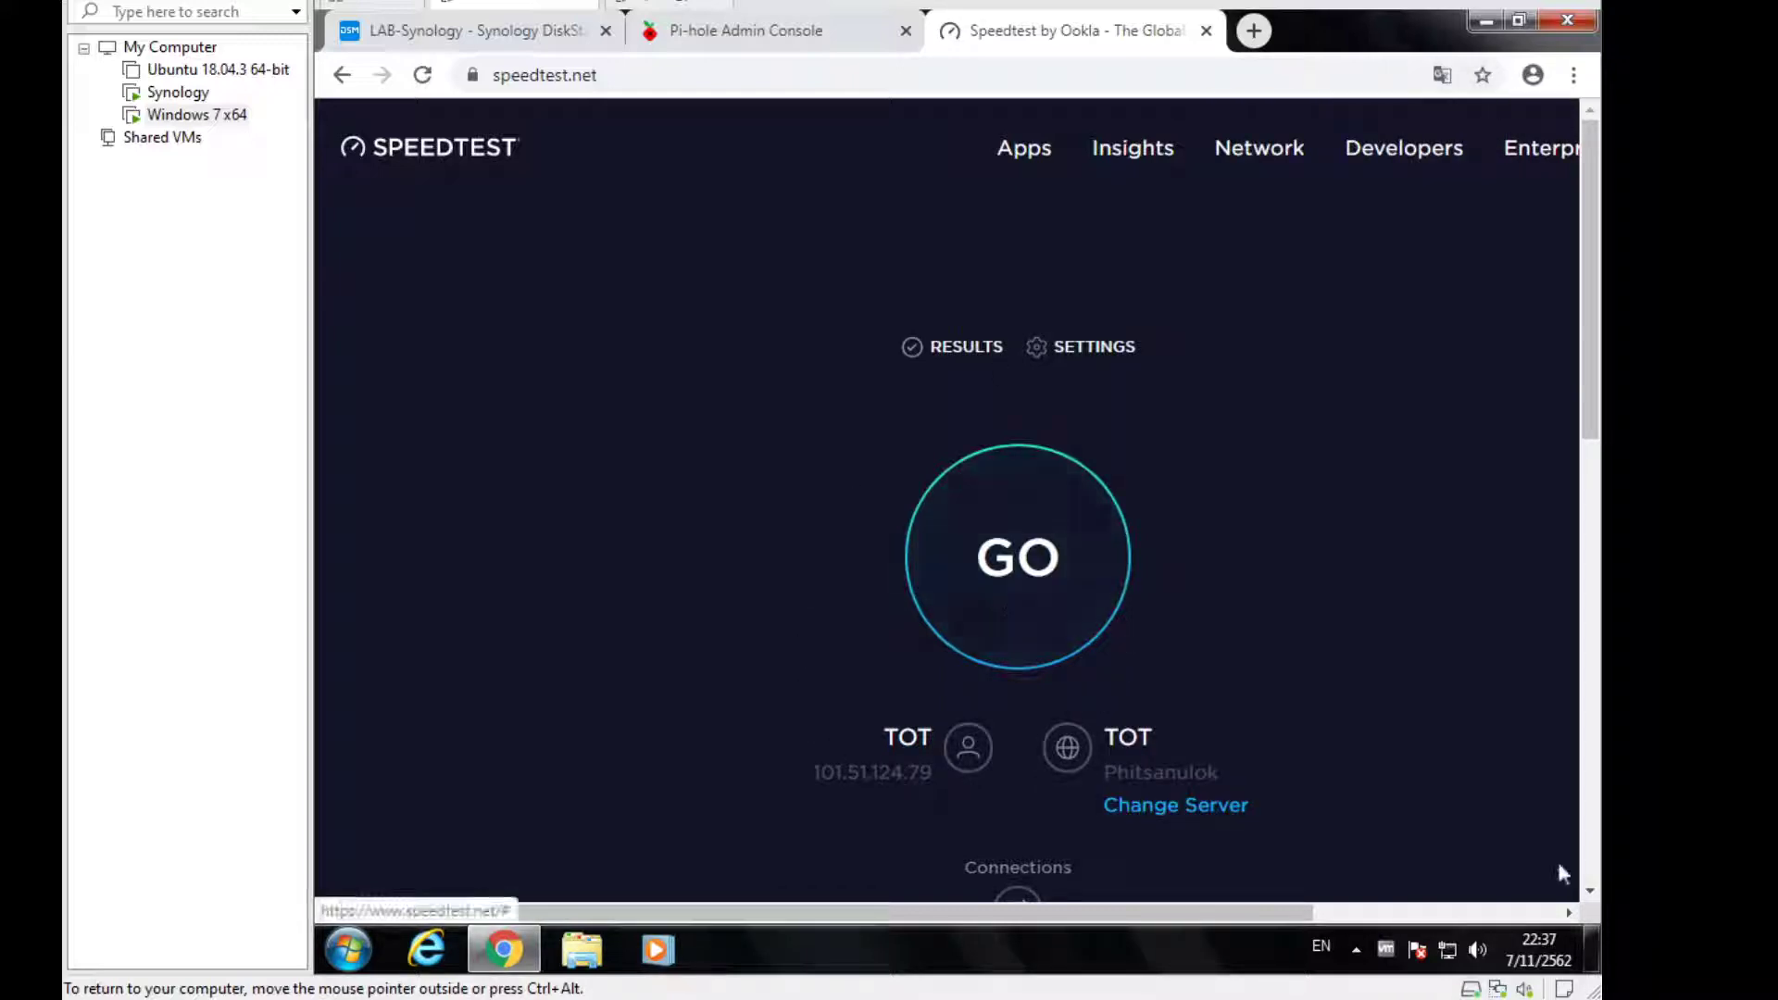
right_click(1449, 954)
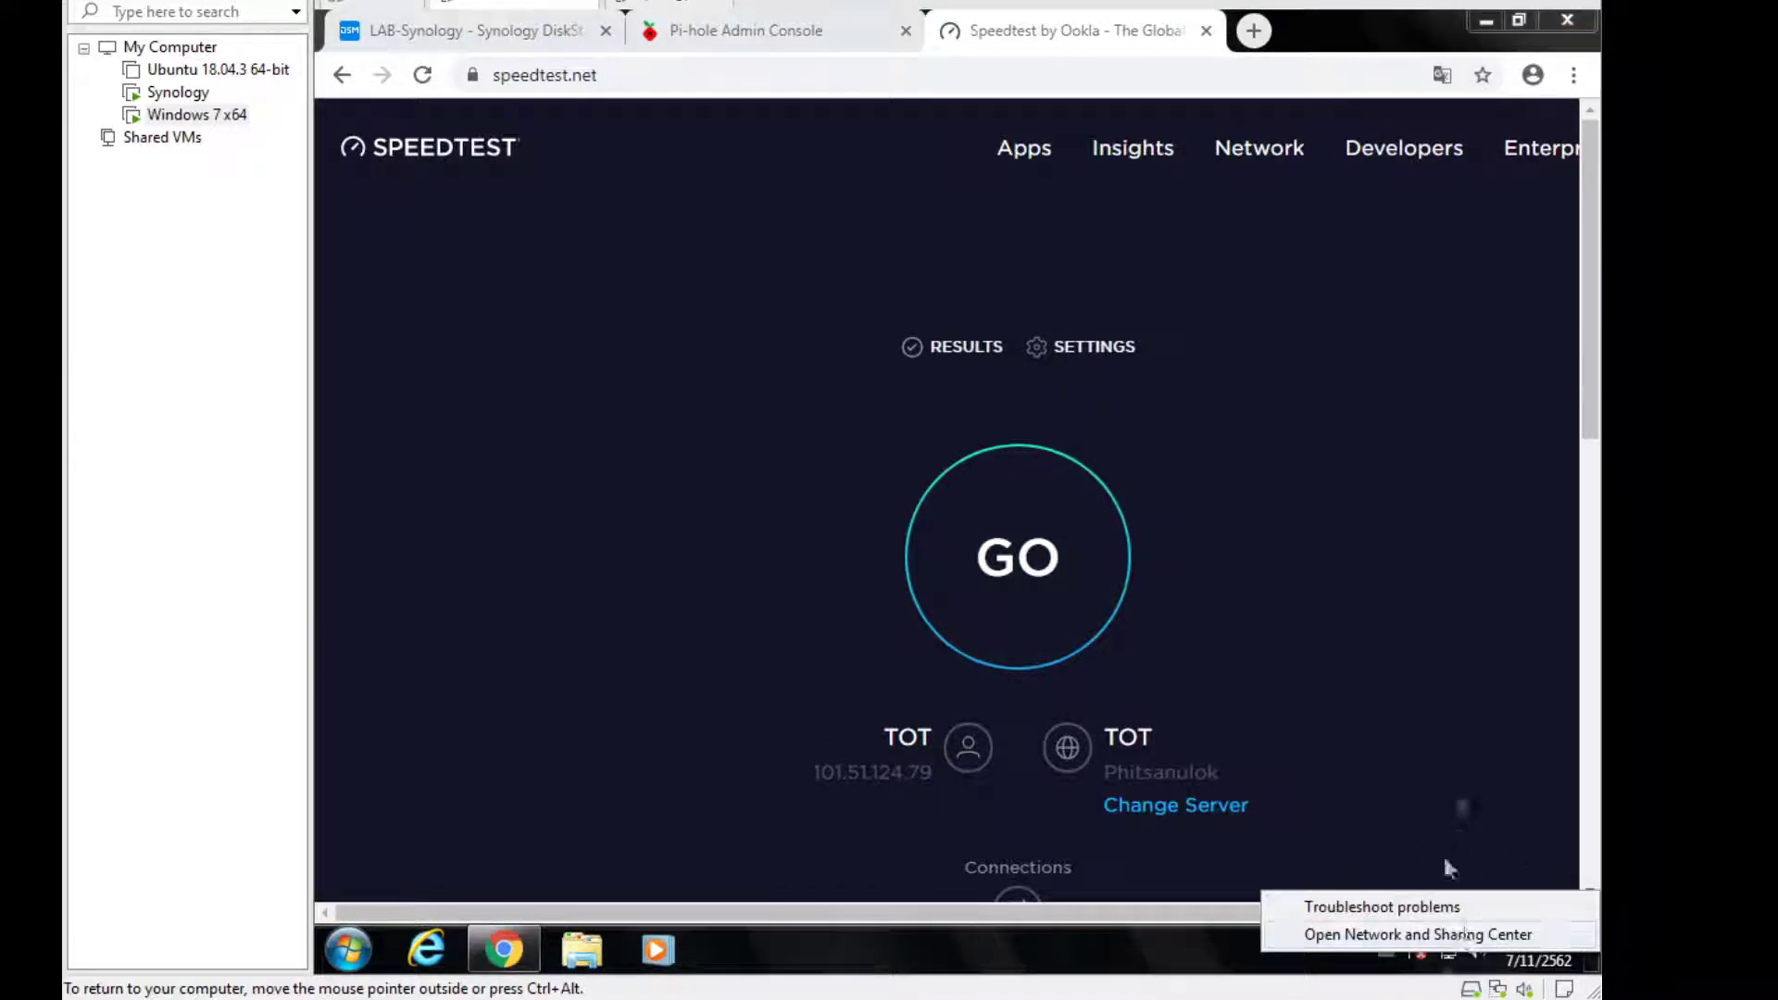
left_click(679, 424)
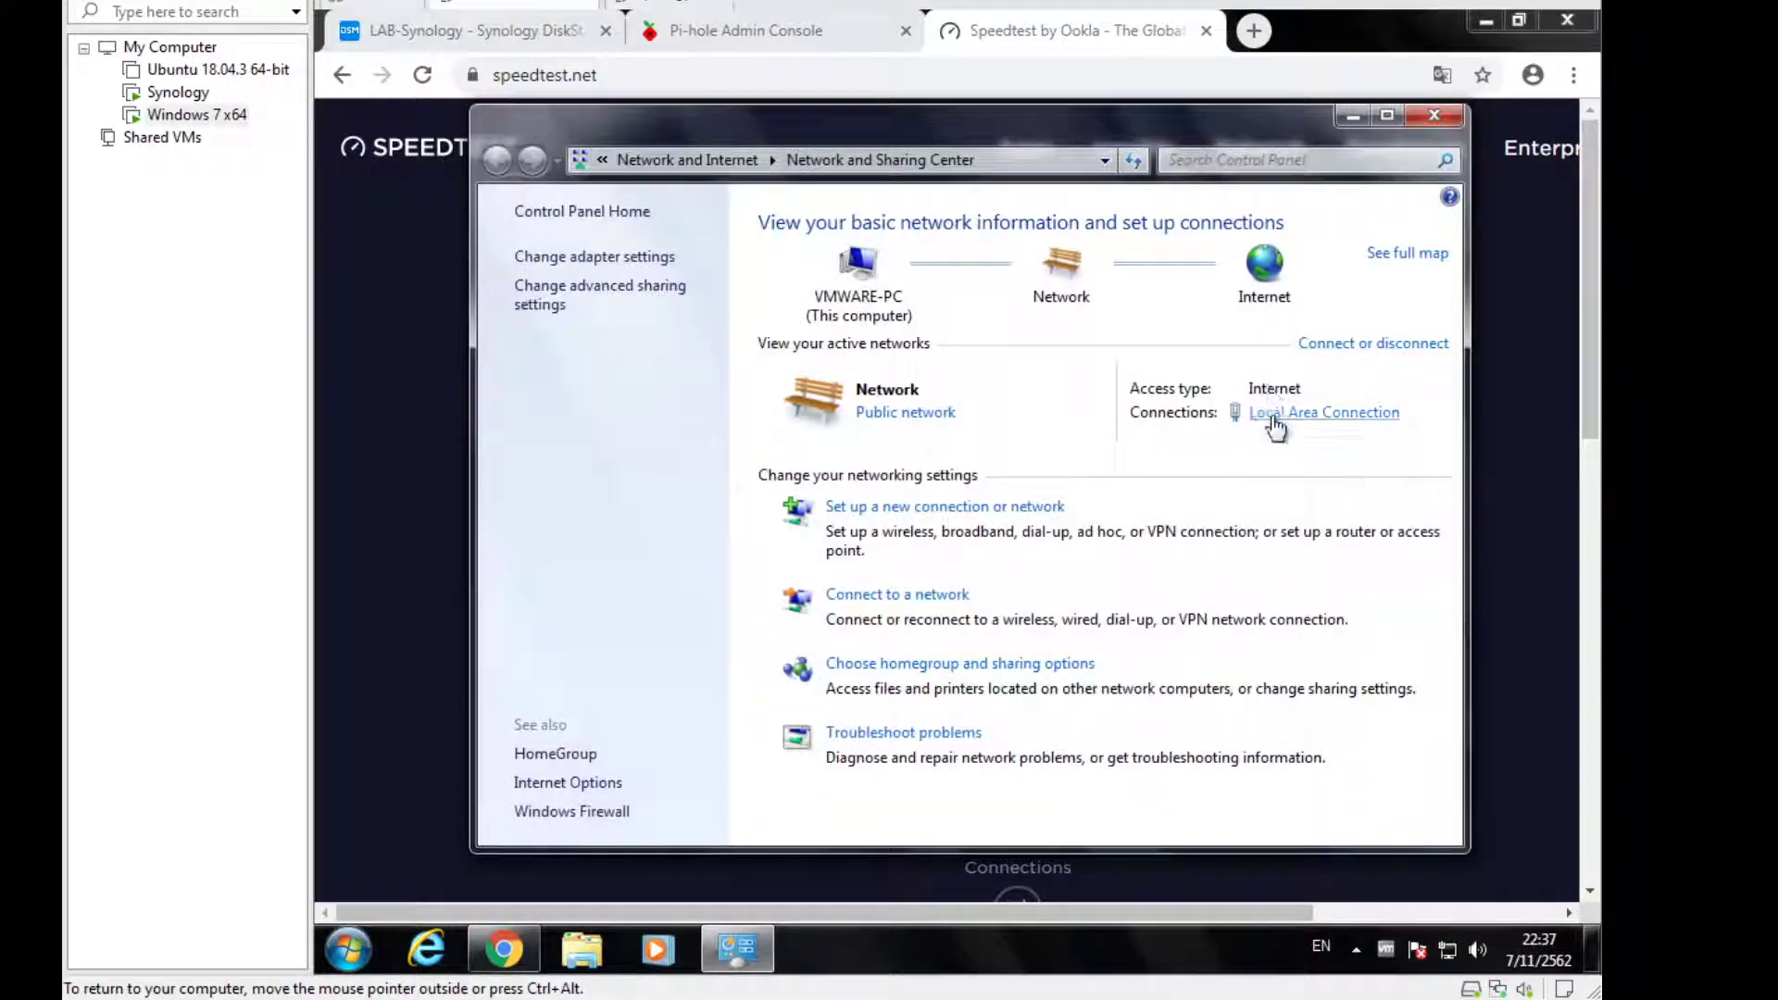
left_click(1276, 414)
left_click(770, 684)
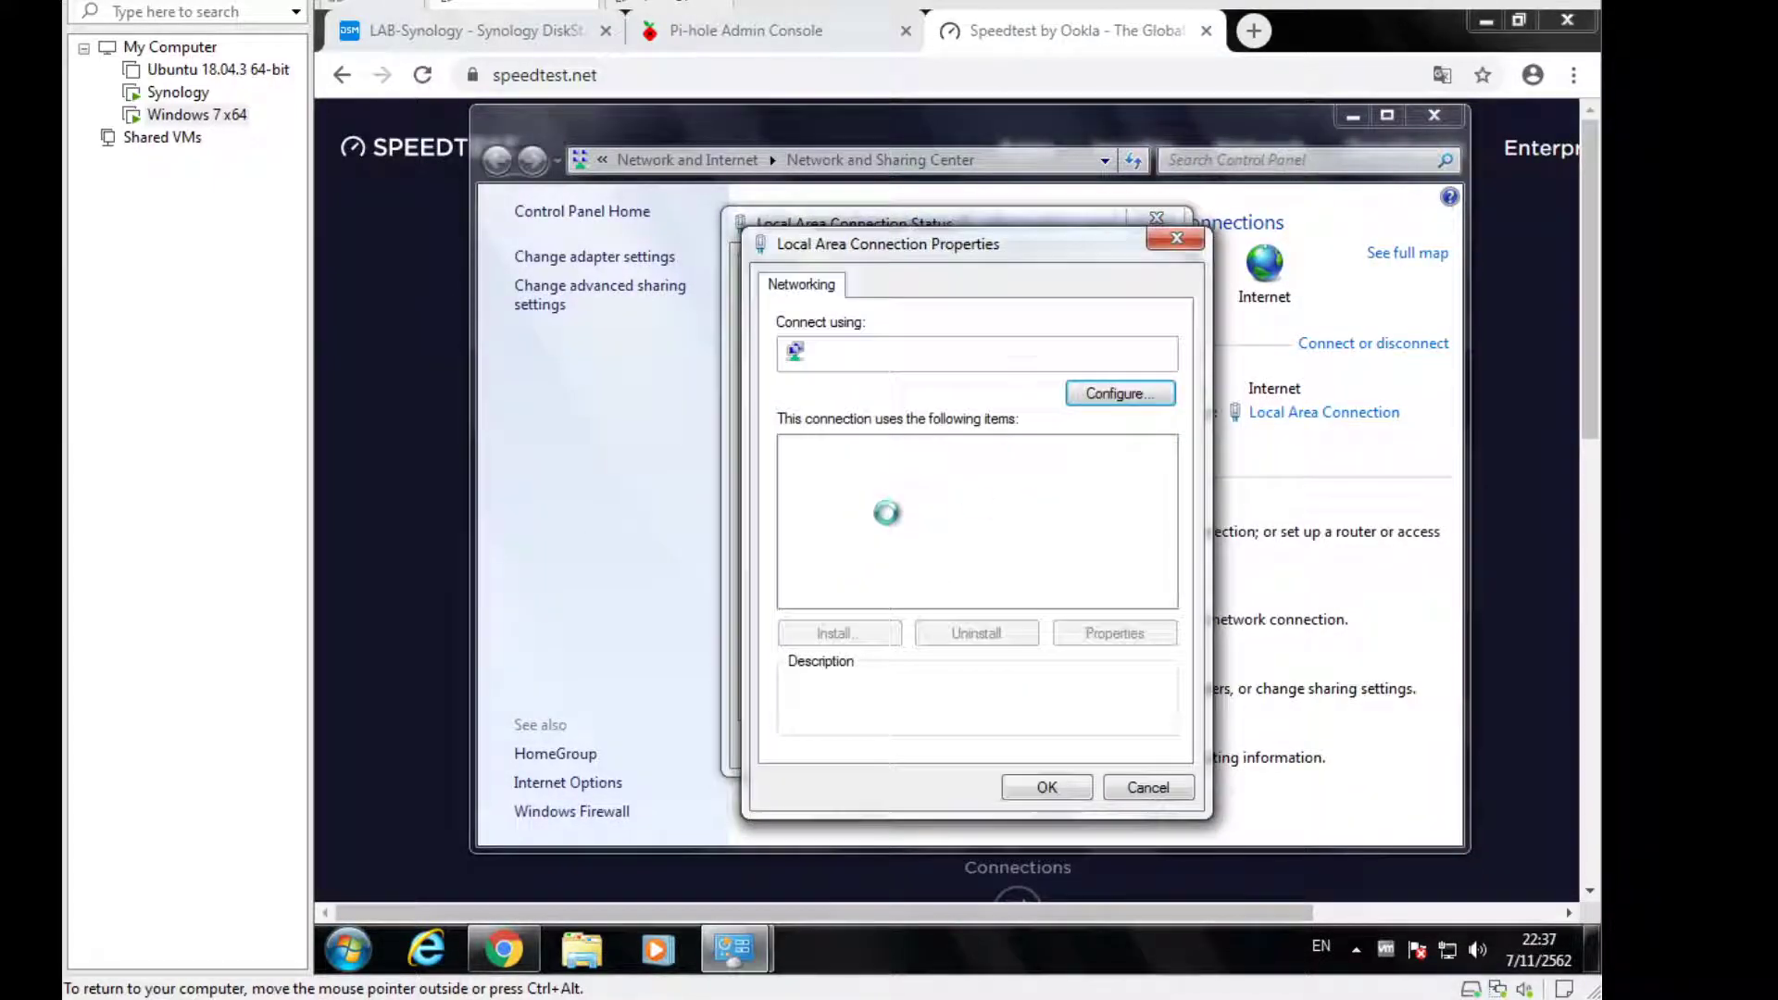
double_click(1009, 587)
left_click(963, 689)
left_click(1084, 721)
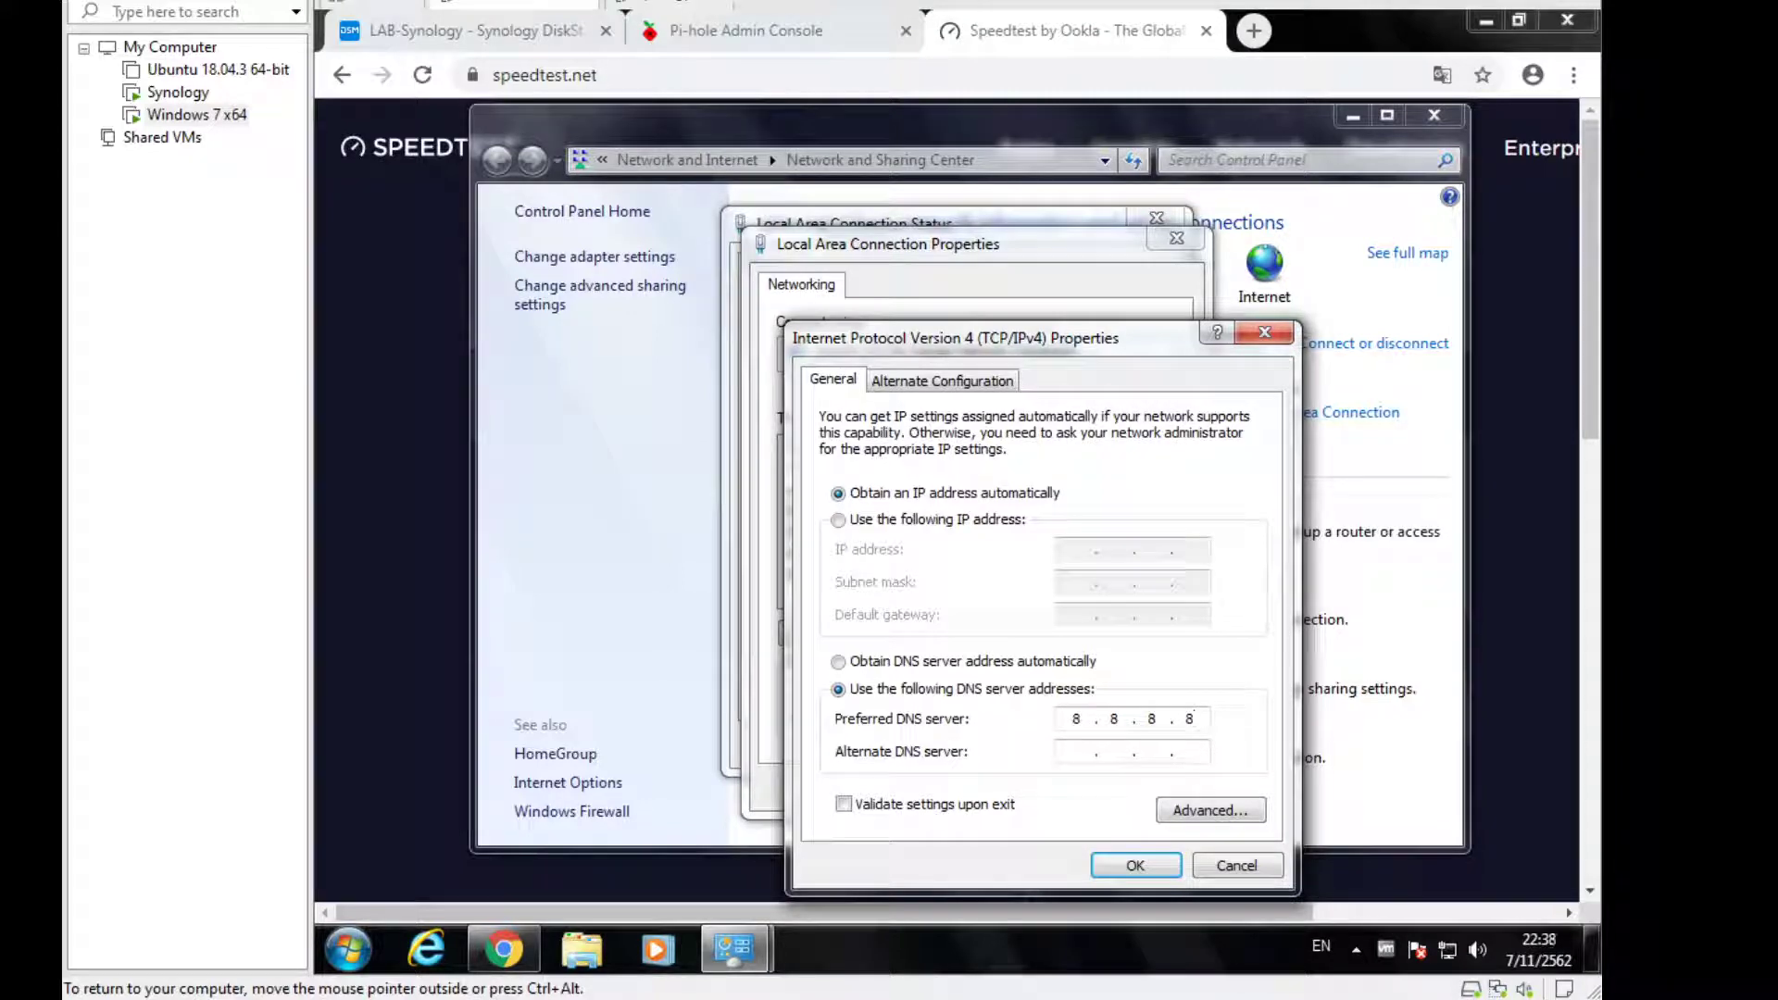
key("Return")
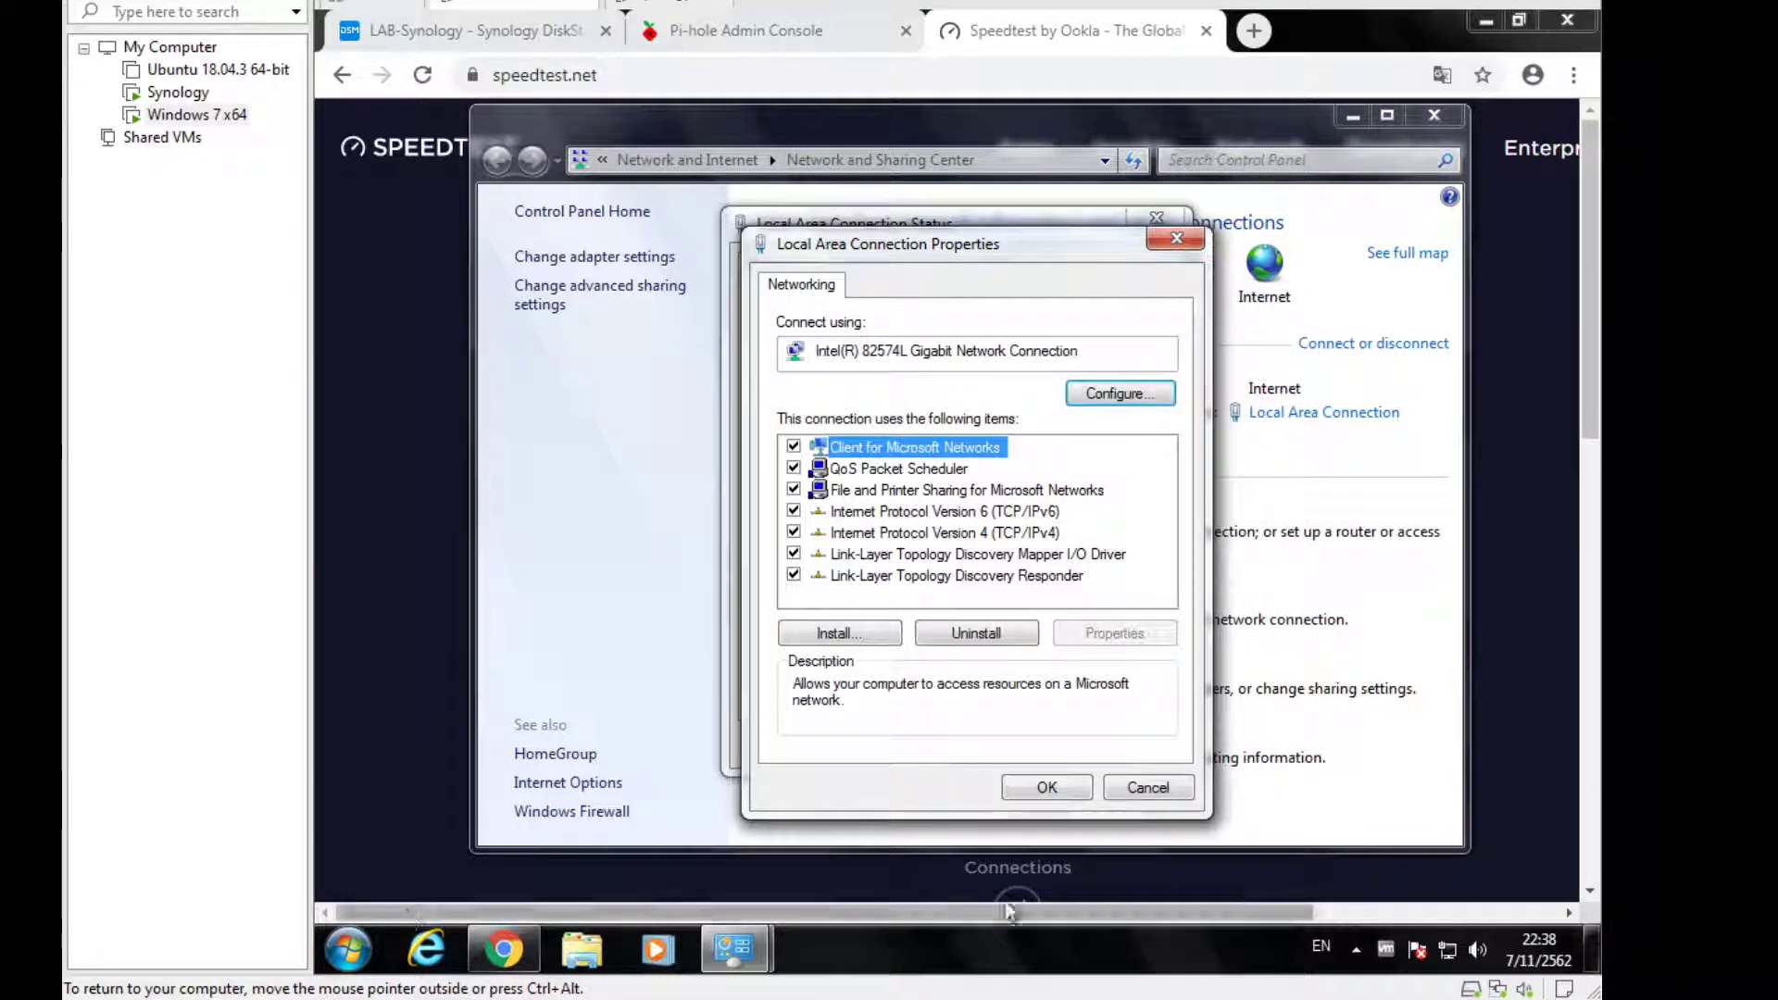
left_click(1046, 790)
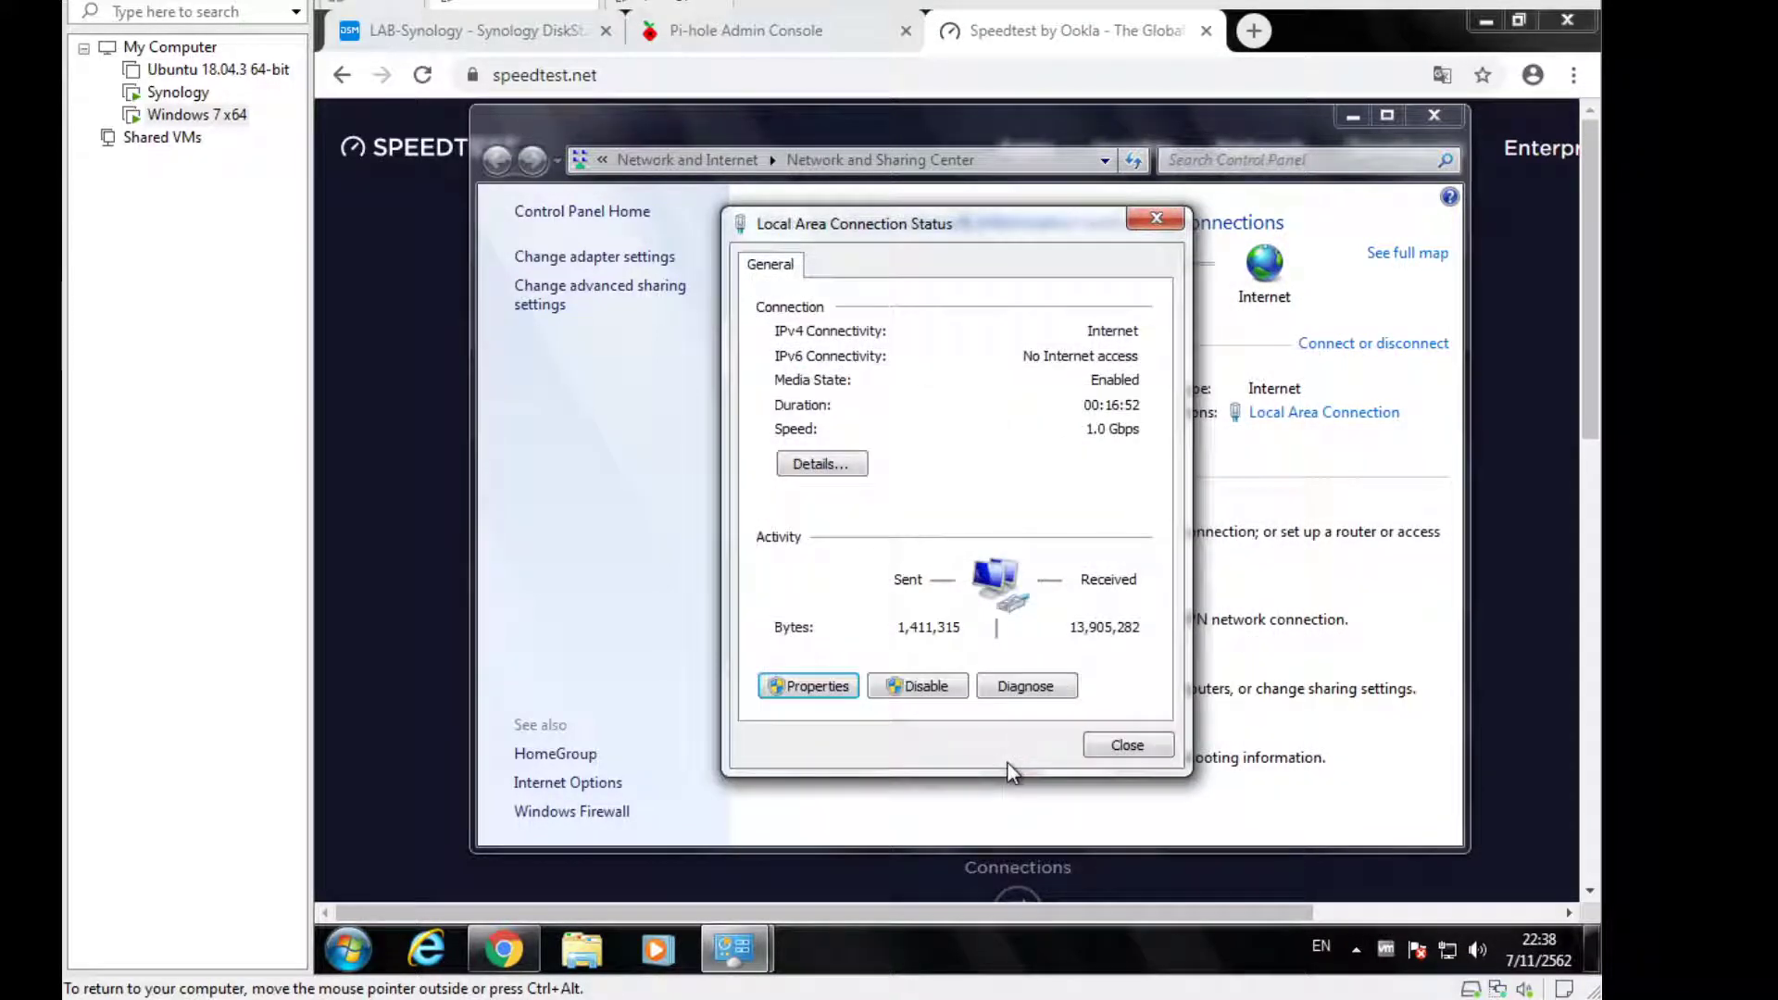
Reload speedtest.net using the 8.8.8.8 DNS server, dismiss the translation offer and check the page for ads
left_click(448, 538)
left_click(422, 75)
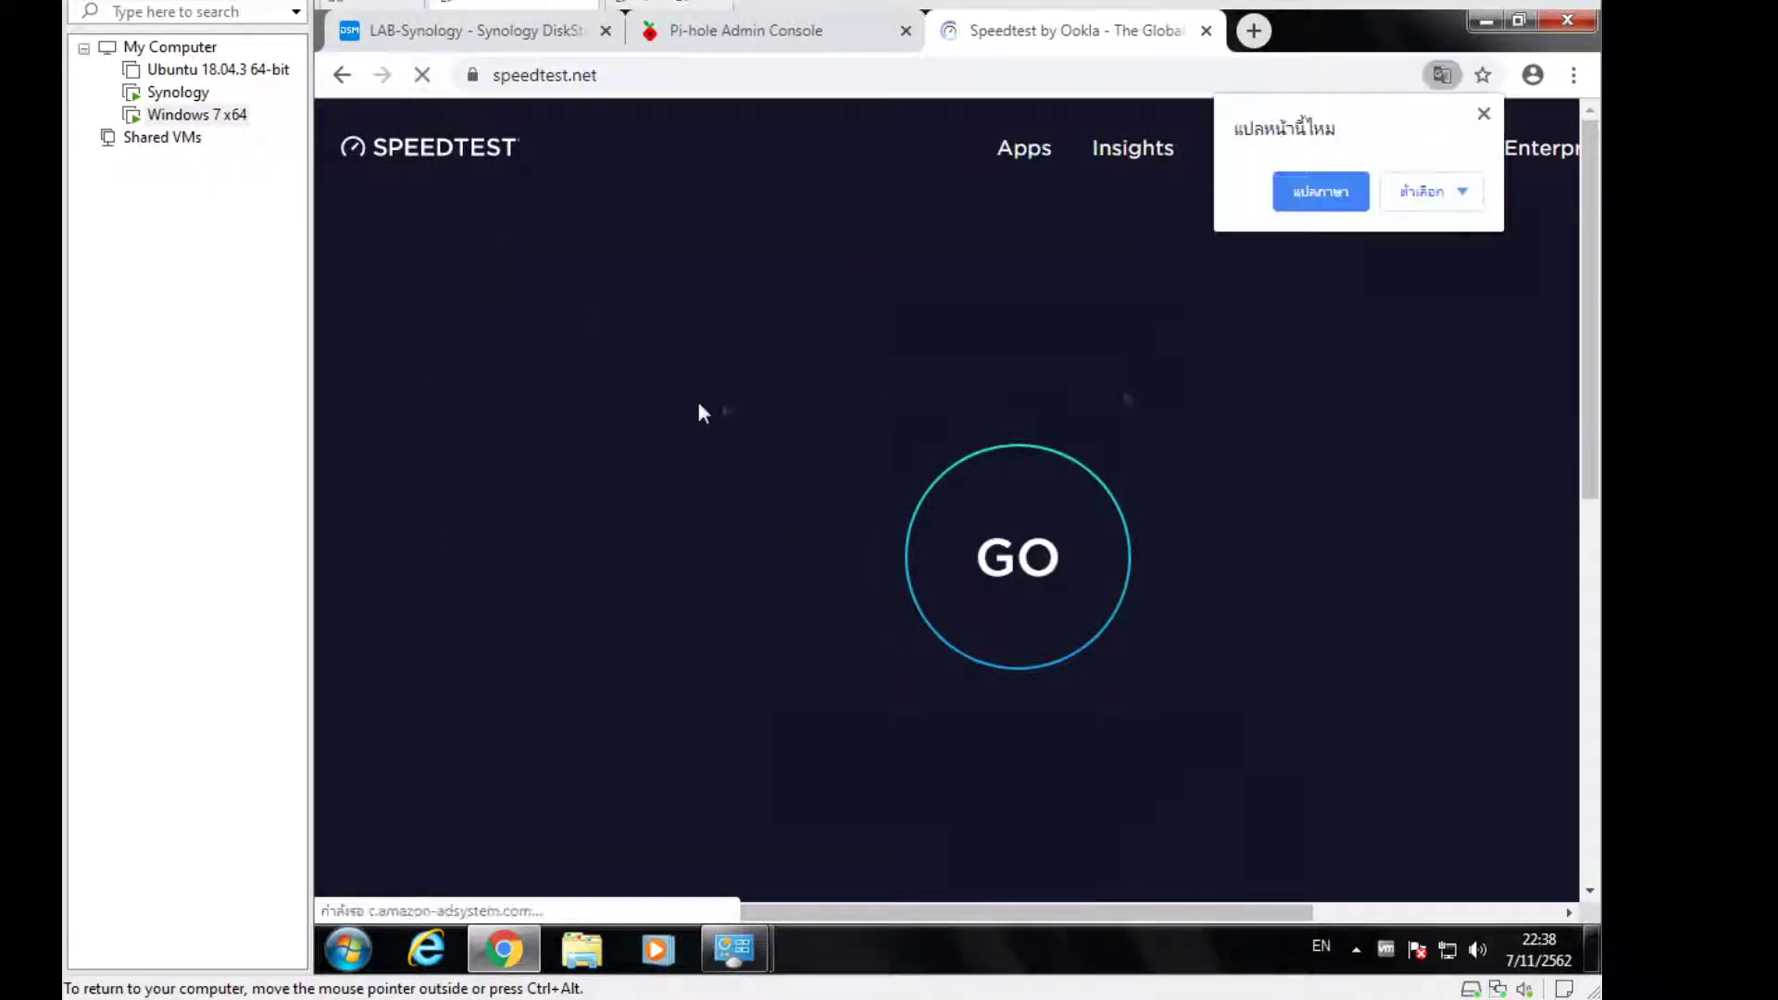
left_click(1484, 115)
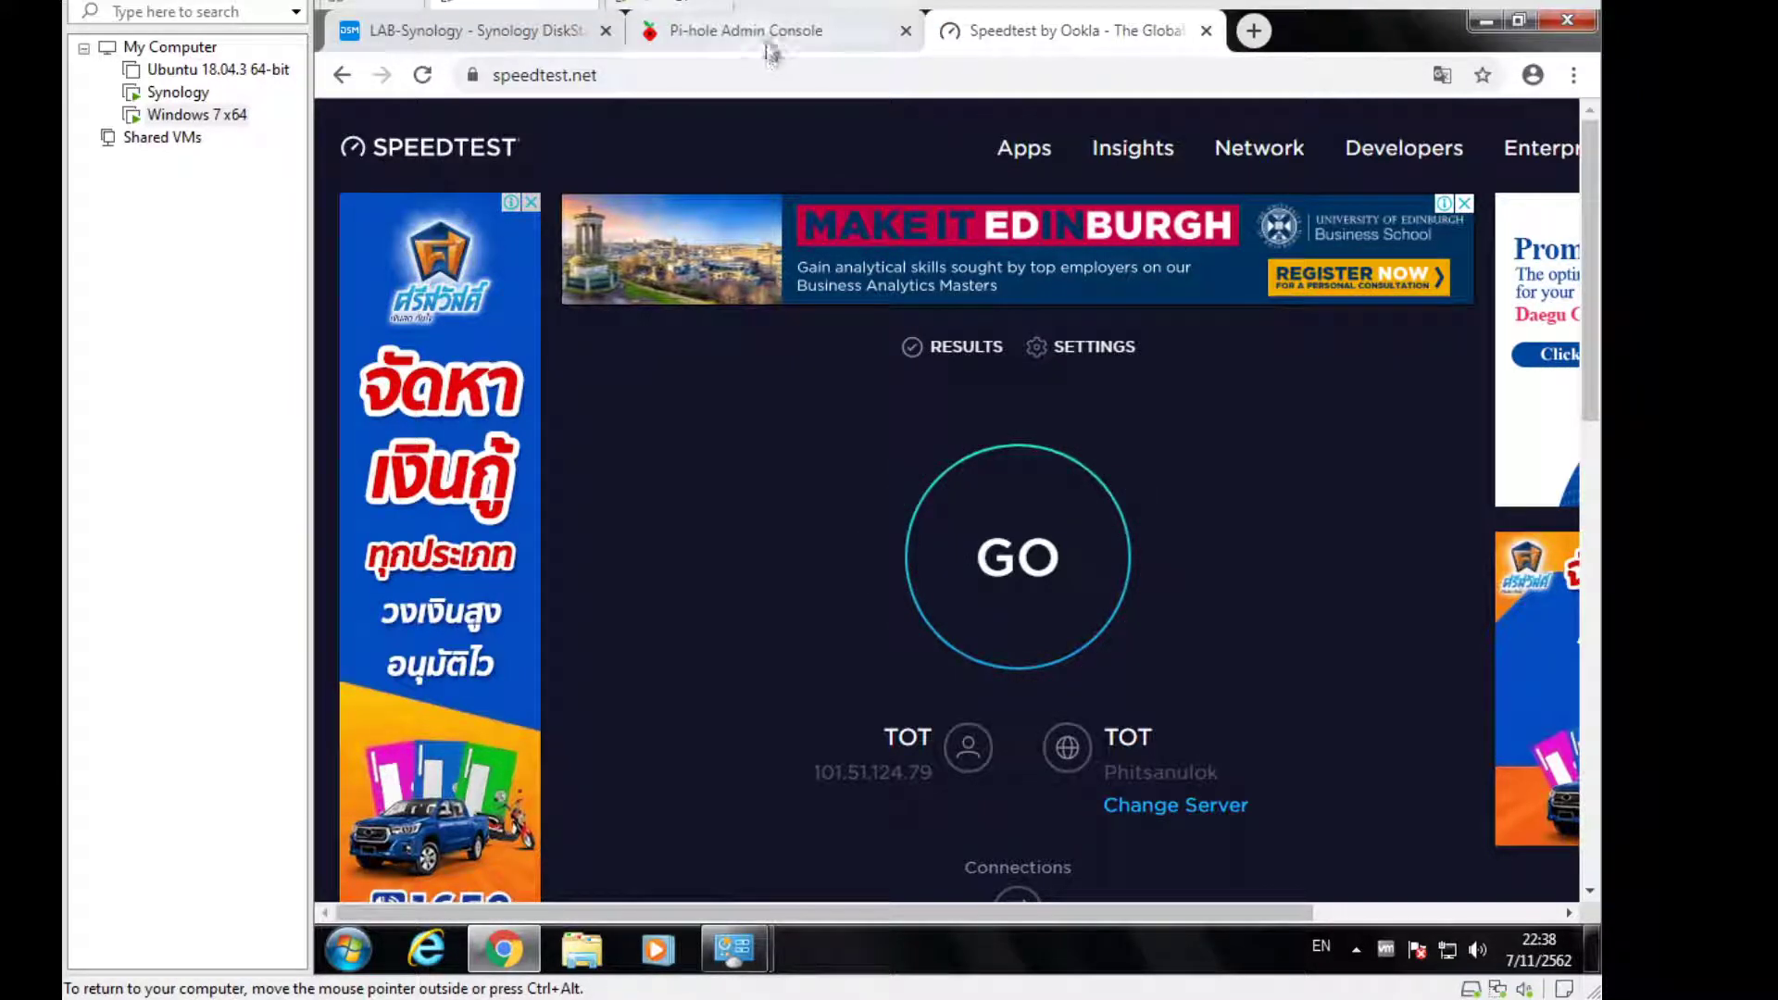
Set the Local Area Connection's preferred DNS server to the Synology NAS's IP address, checking that address in the DSM browser tab
mouse_move(734, 950)
left_click(880, 801)
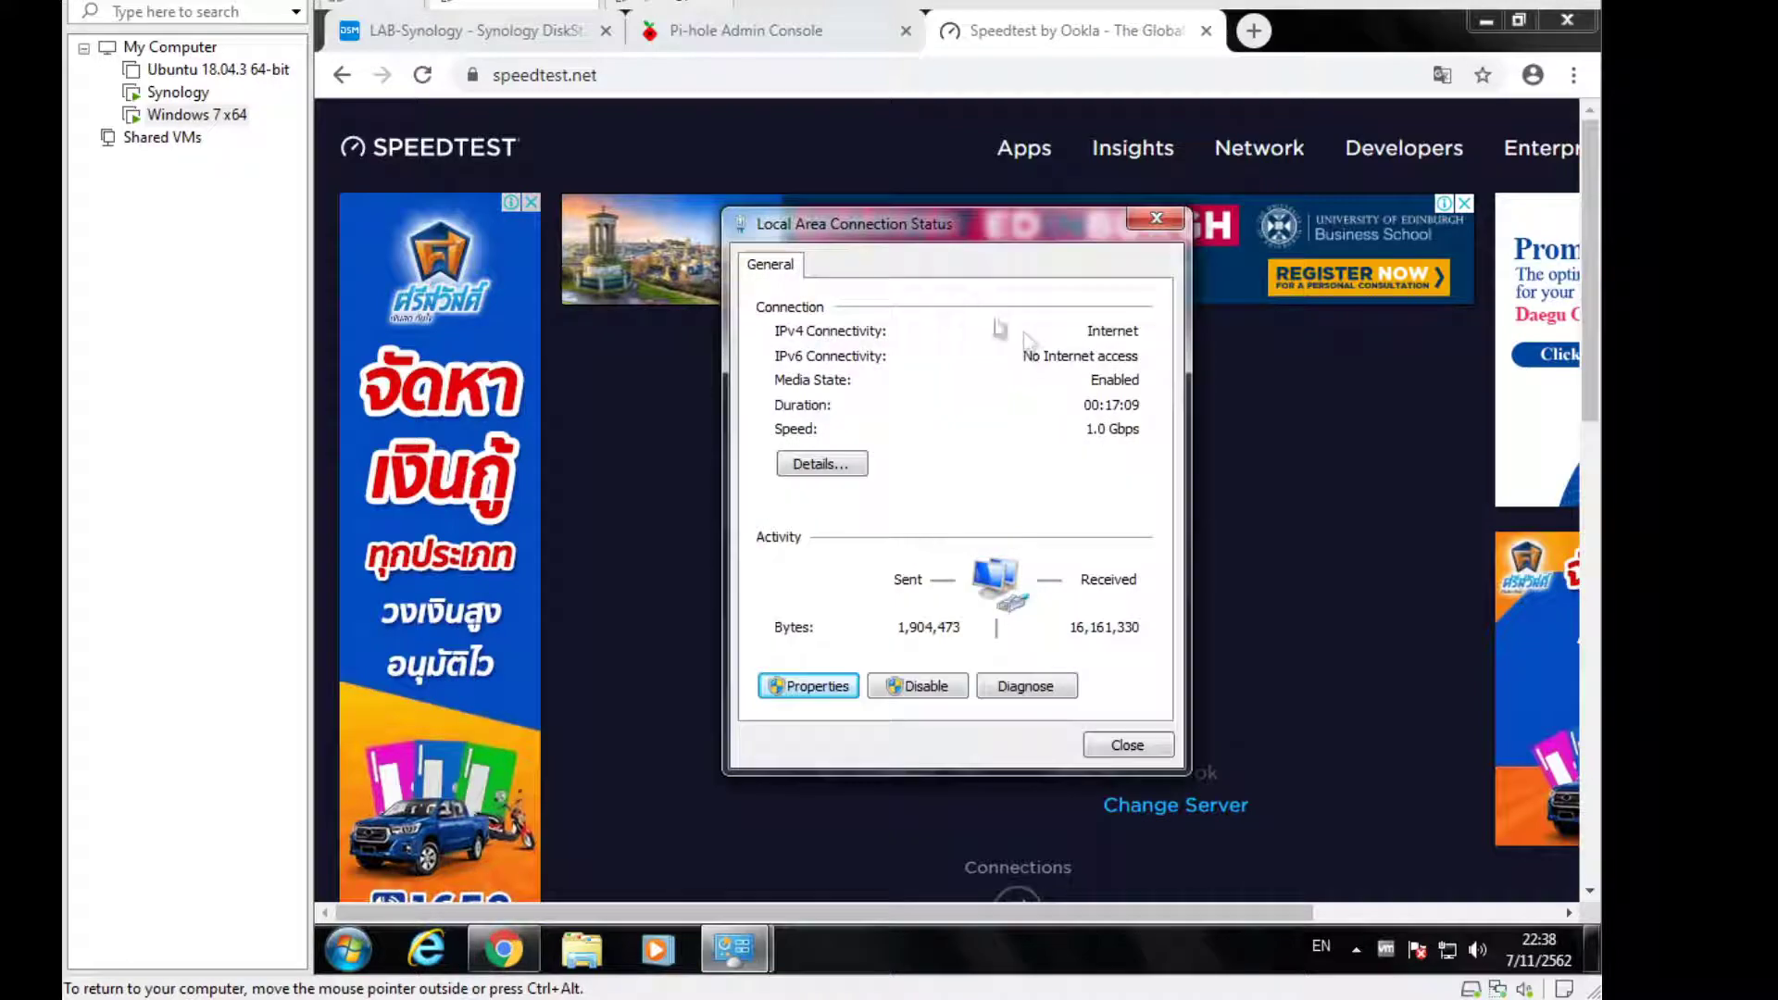
left_click(847, 683)
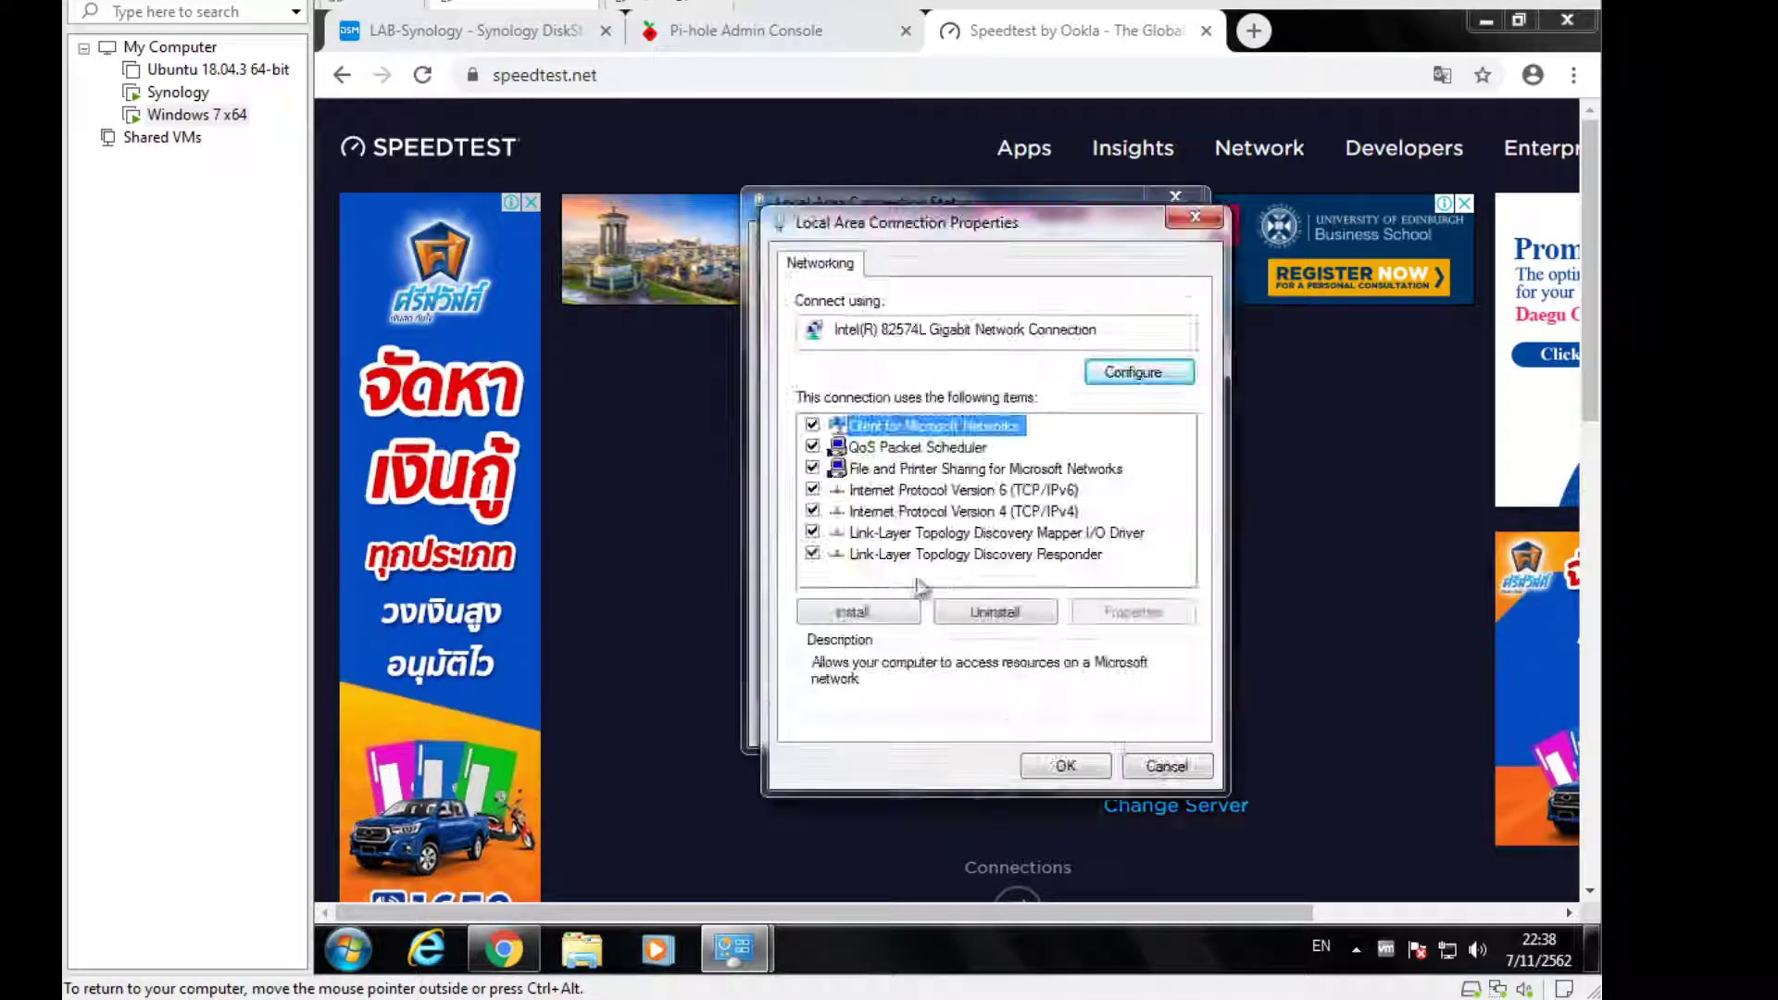
double_click(989, 512)
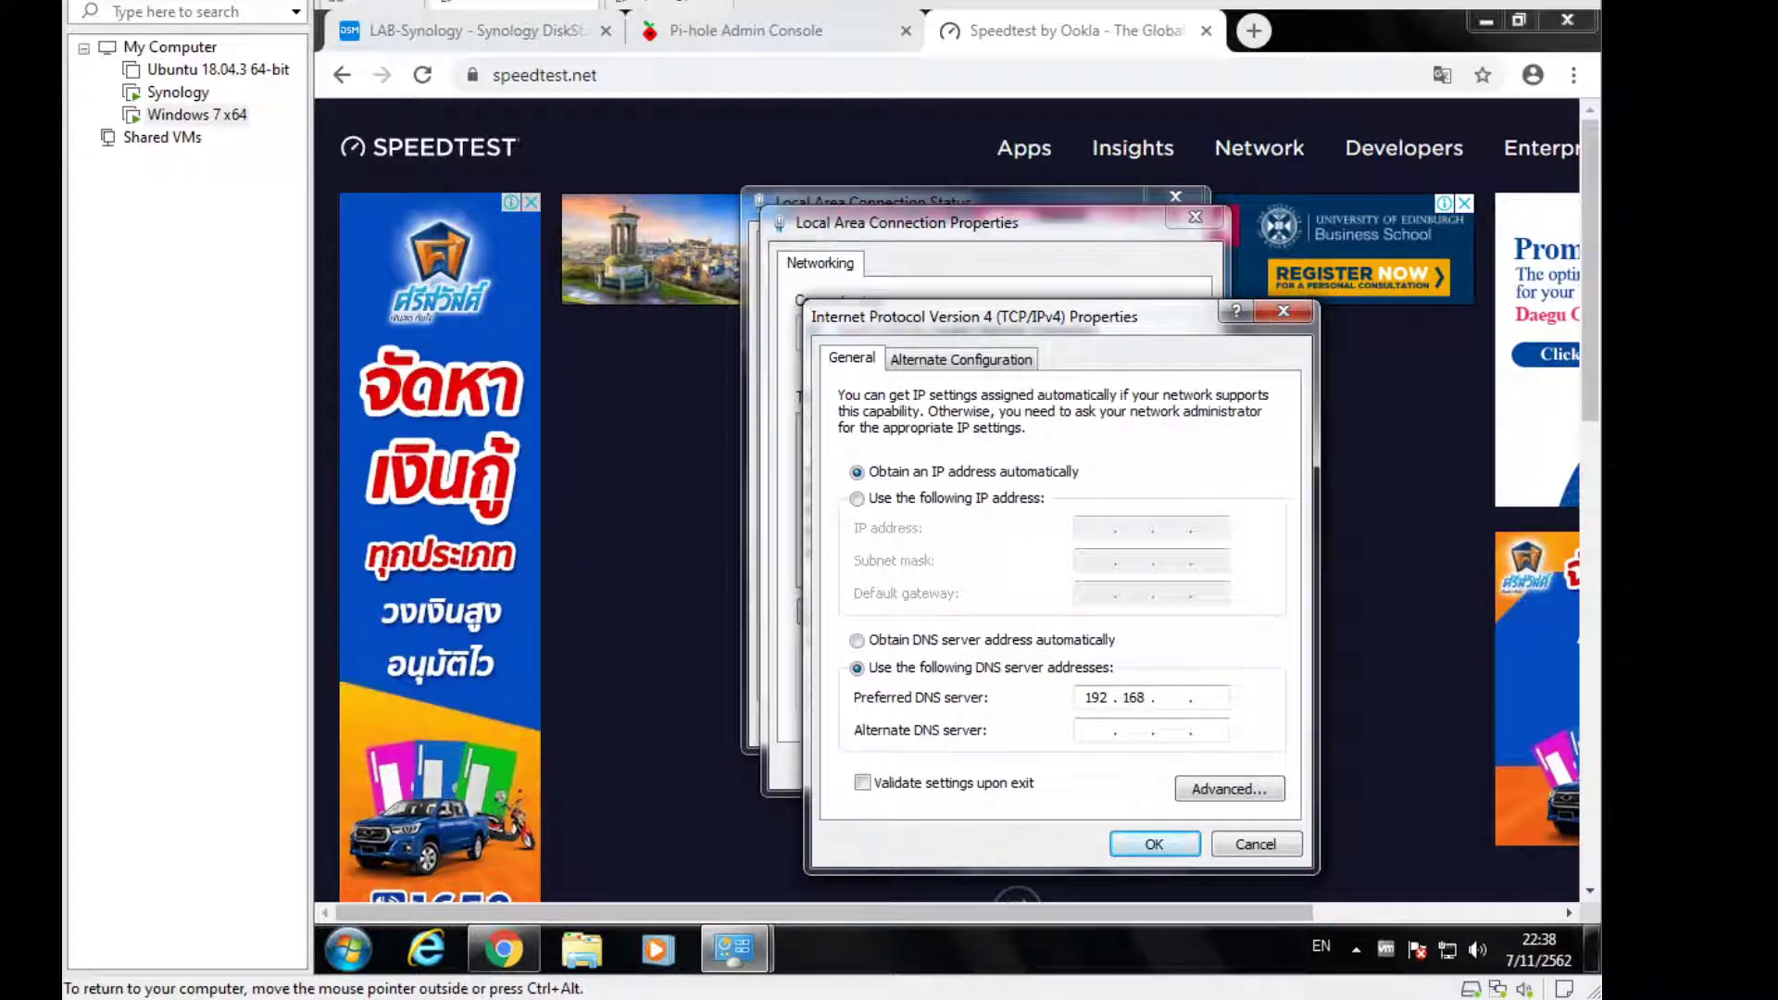
left_click(454, 30)
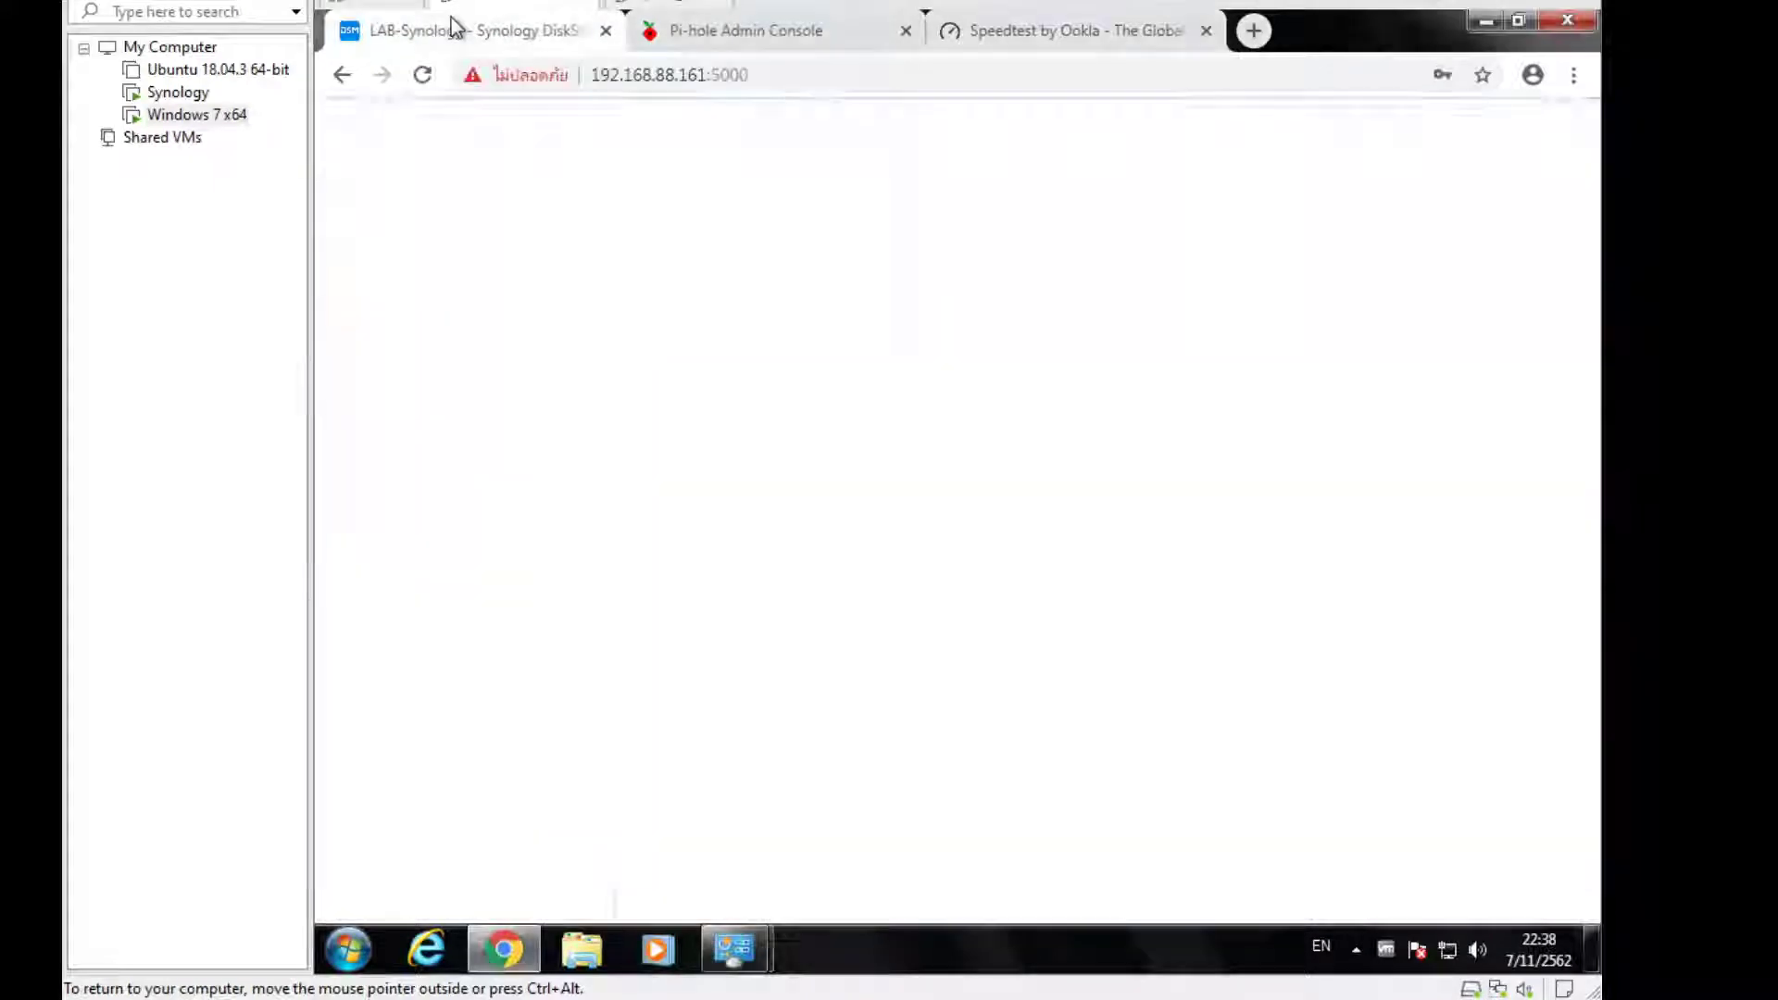
mouse_move(748, 953)
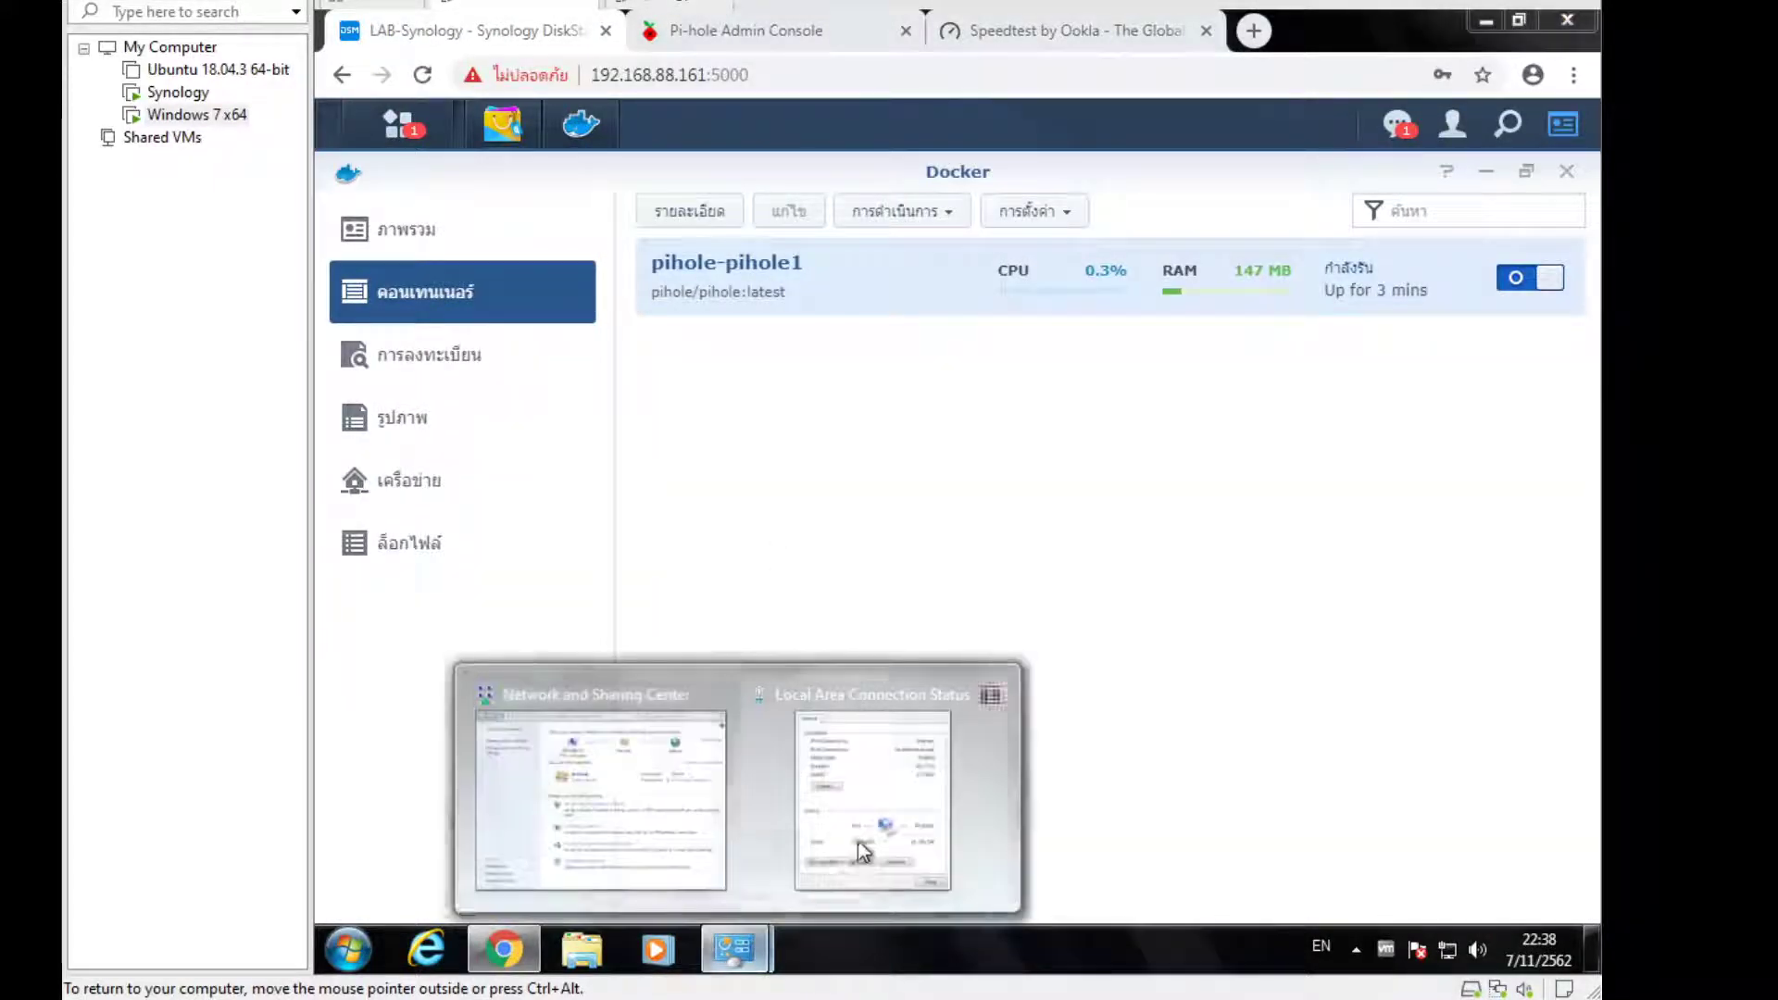
left_click(864, 847)
key("Return")
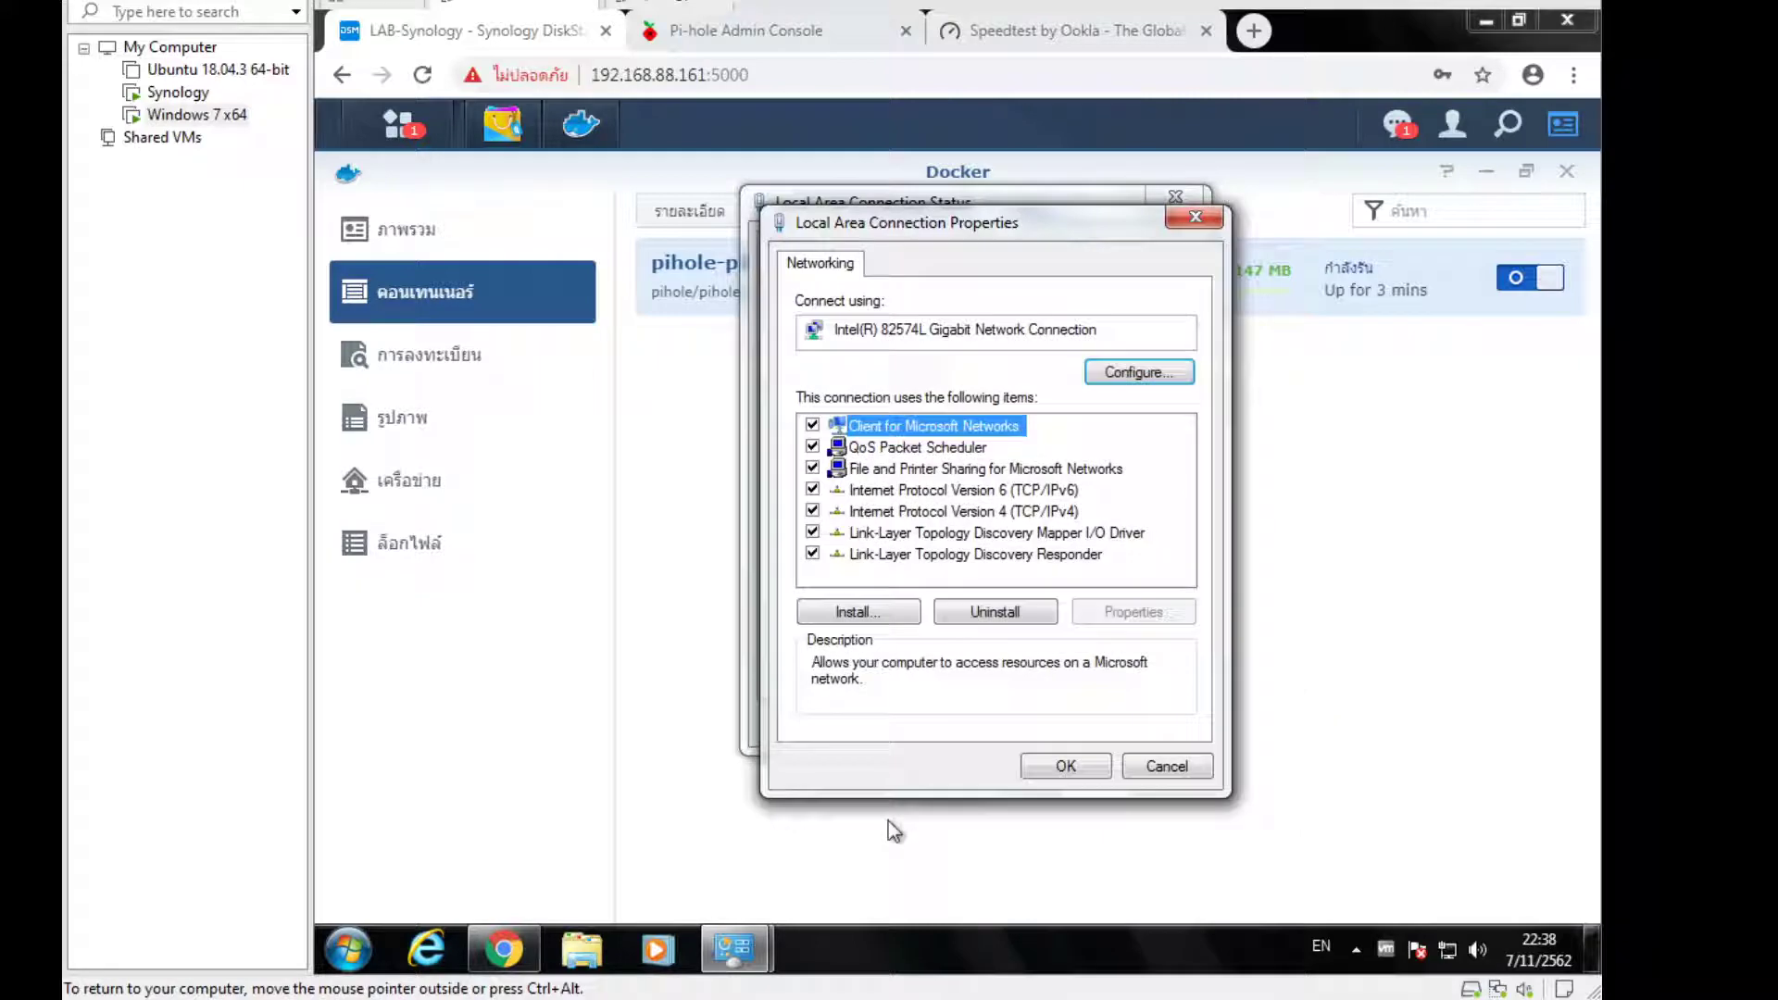
left_click(1053, 765)
Reload speedtest.net using the NAS as DNS server, check the page for ads and return to the Synology DSM tab
left_click(1039, 33)
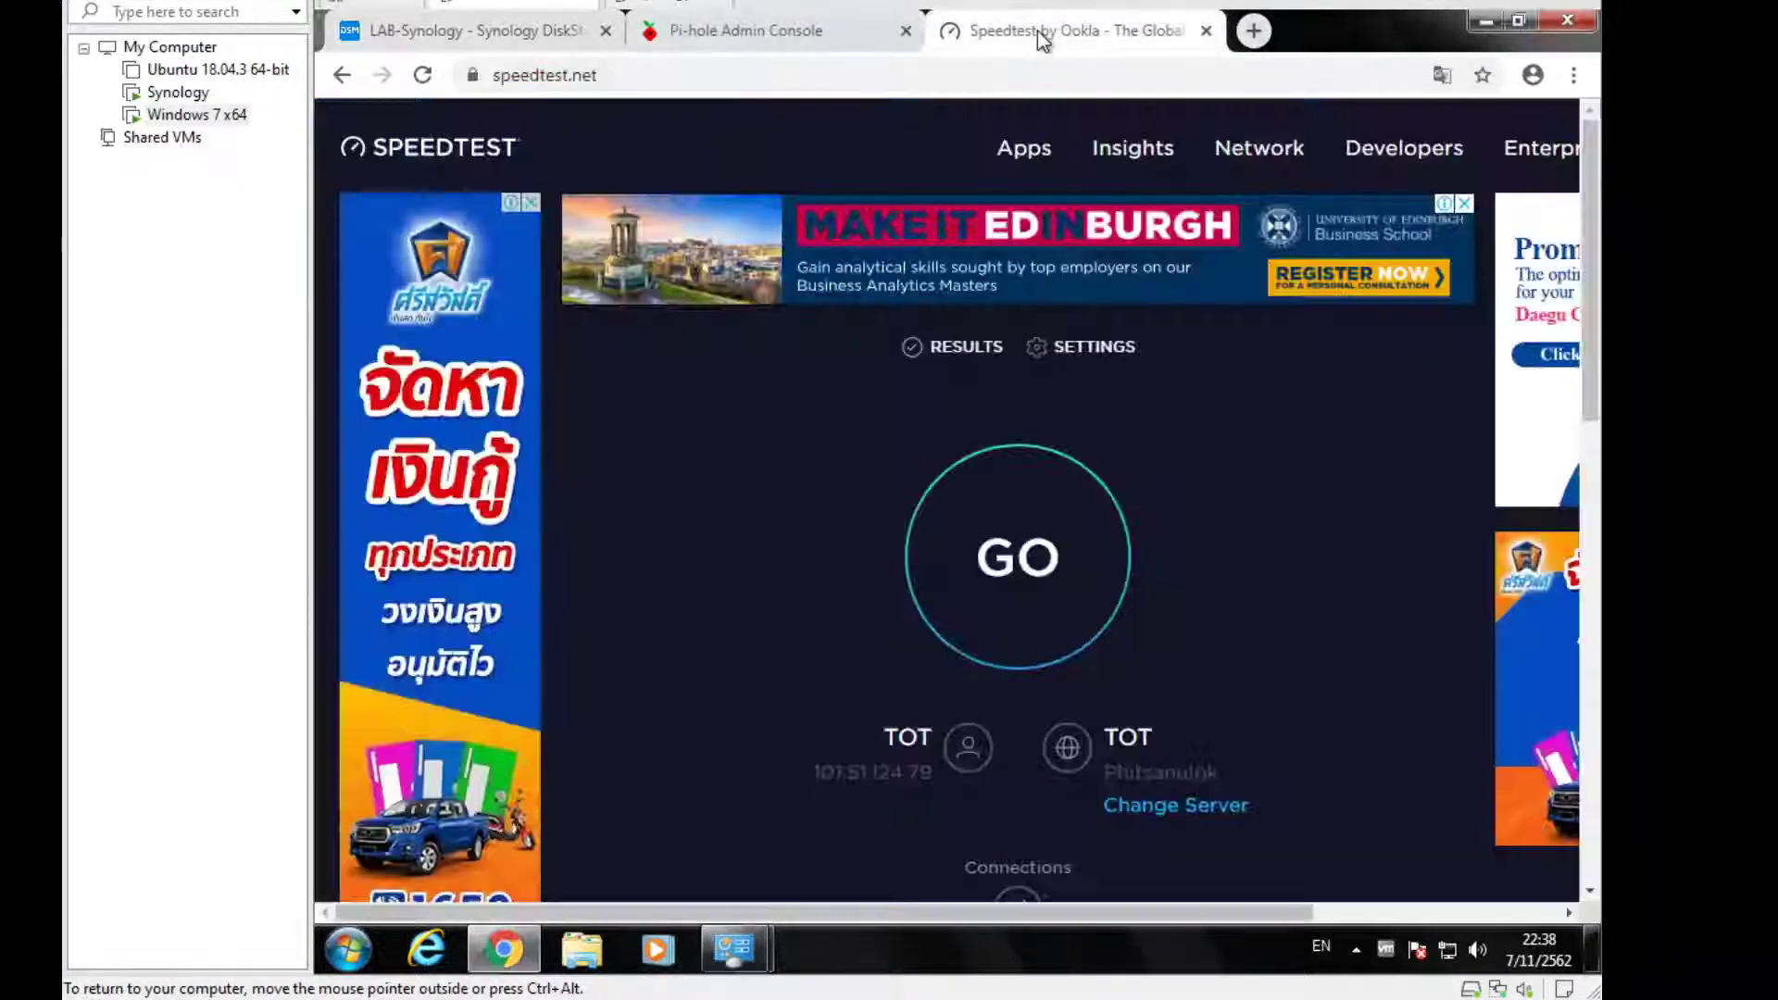
left_click(423, 76)
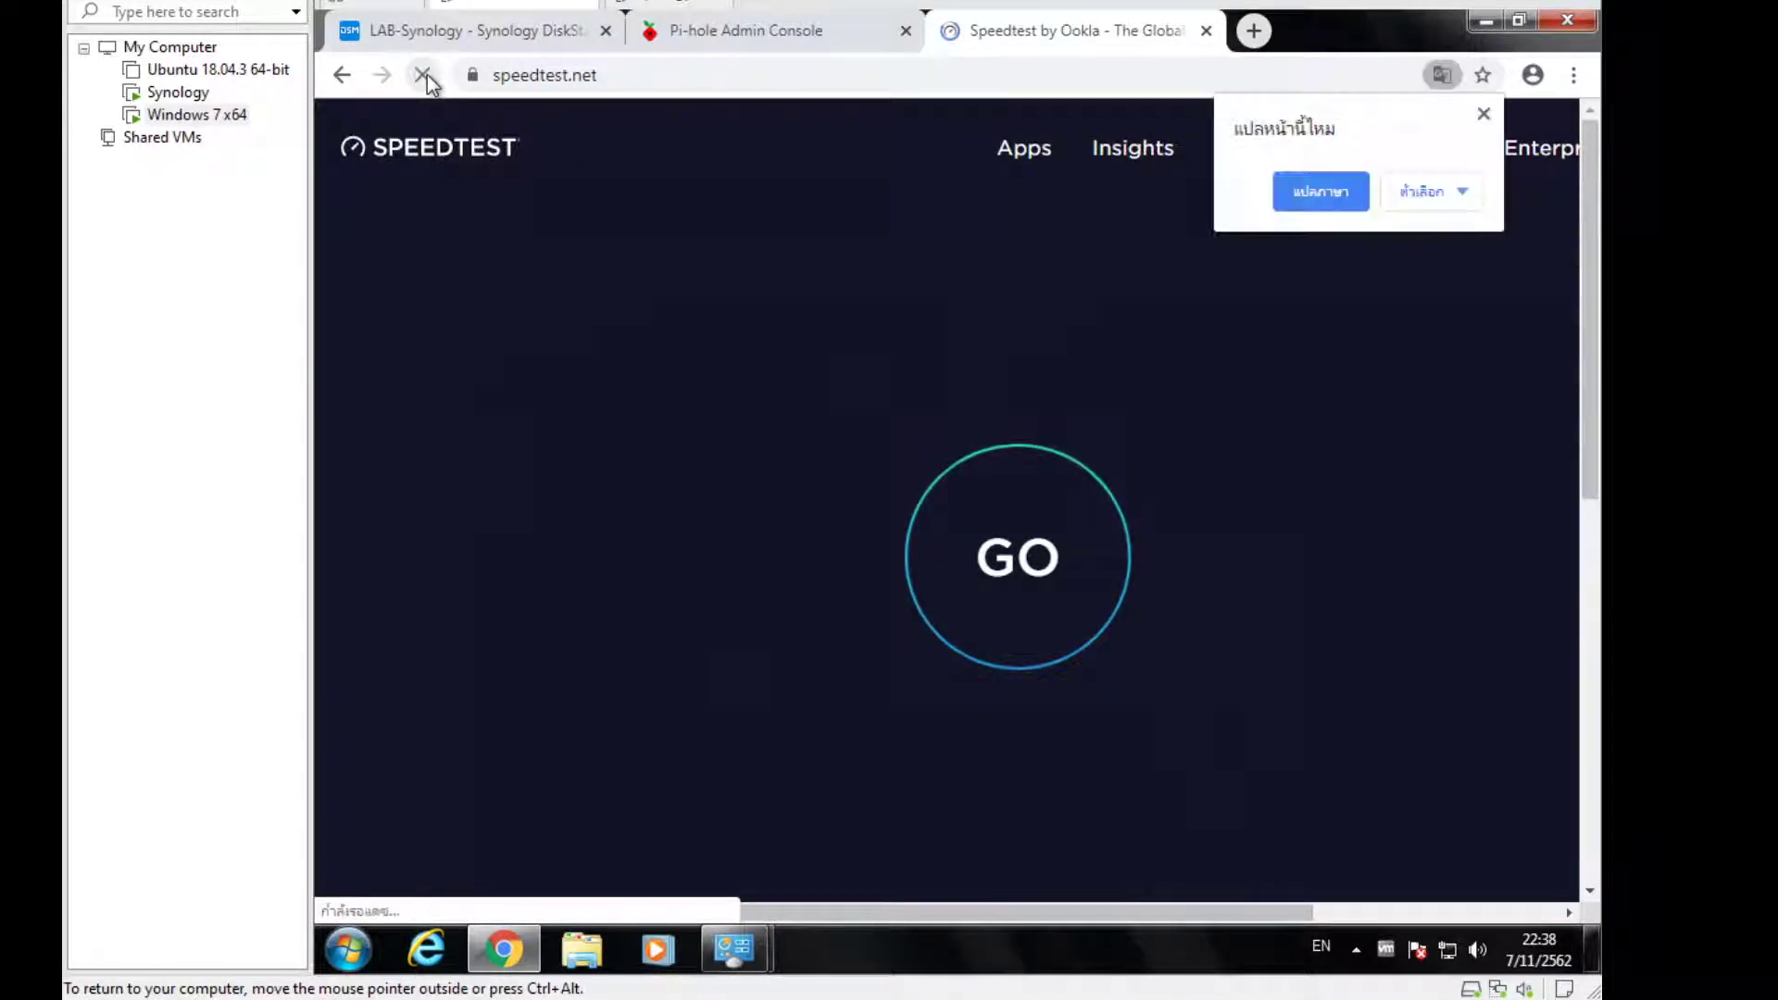
left_click(1482, 114)
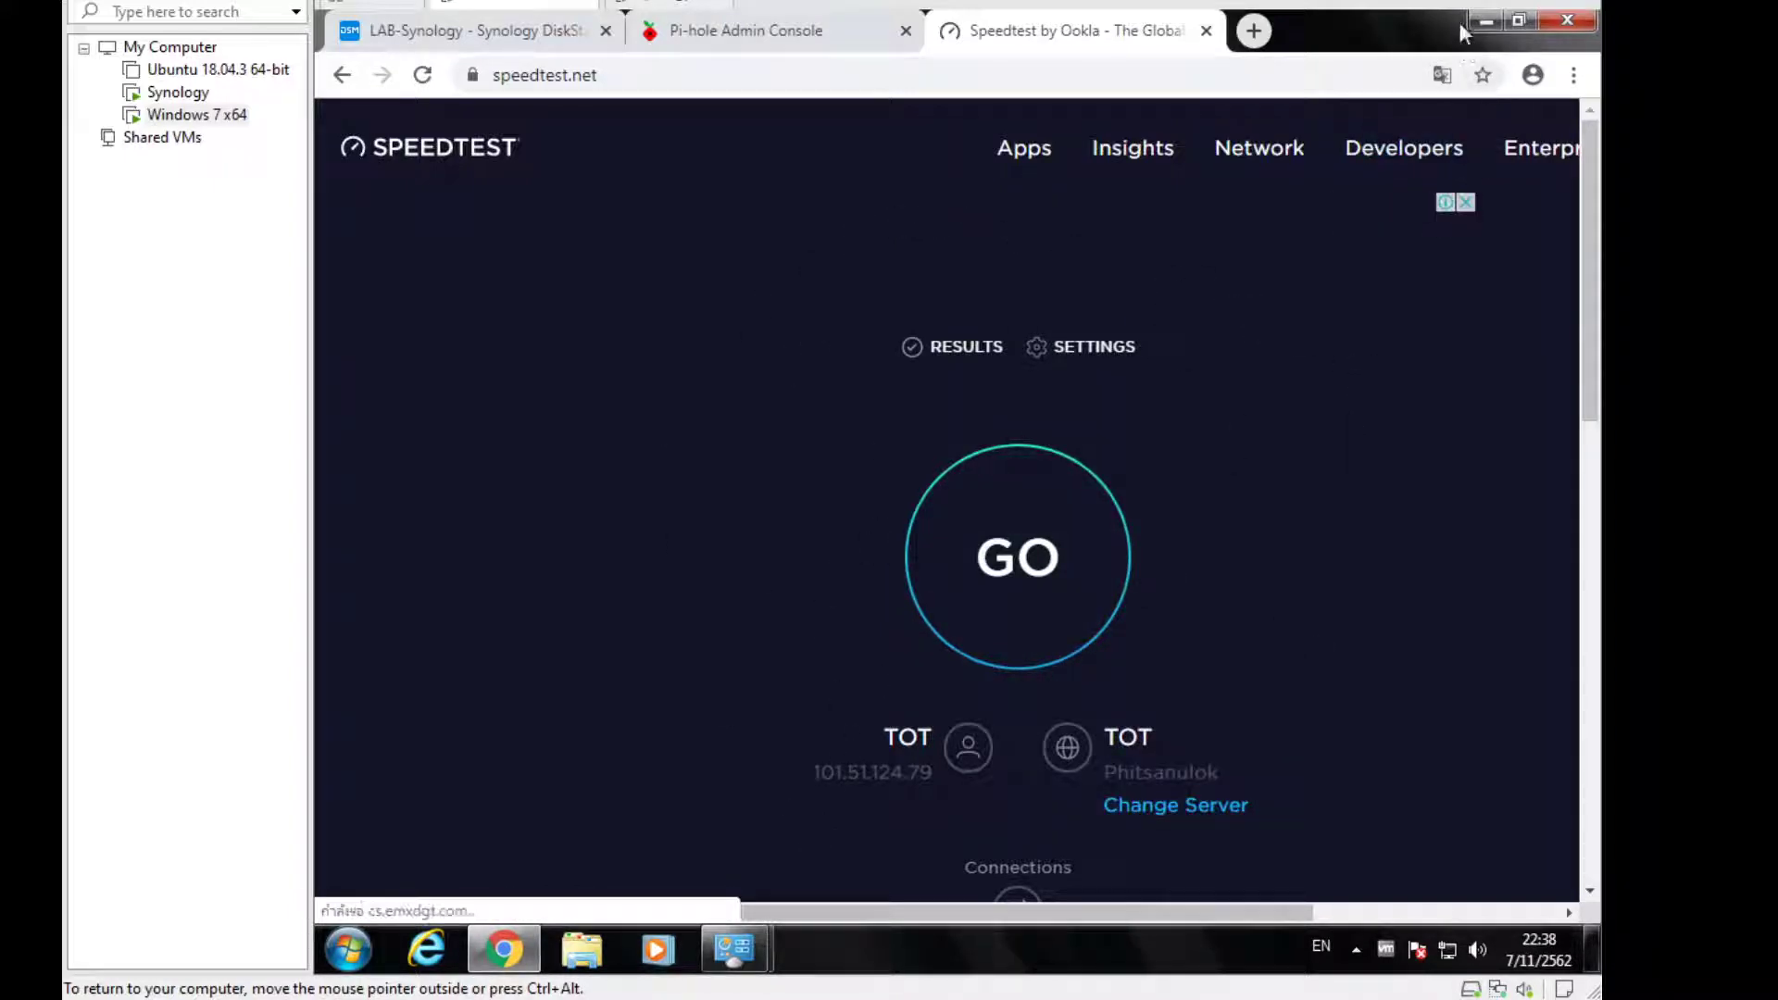
left_click(514, 35)
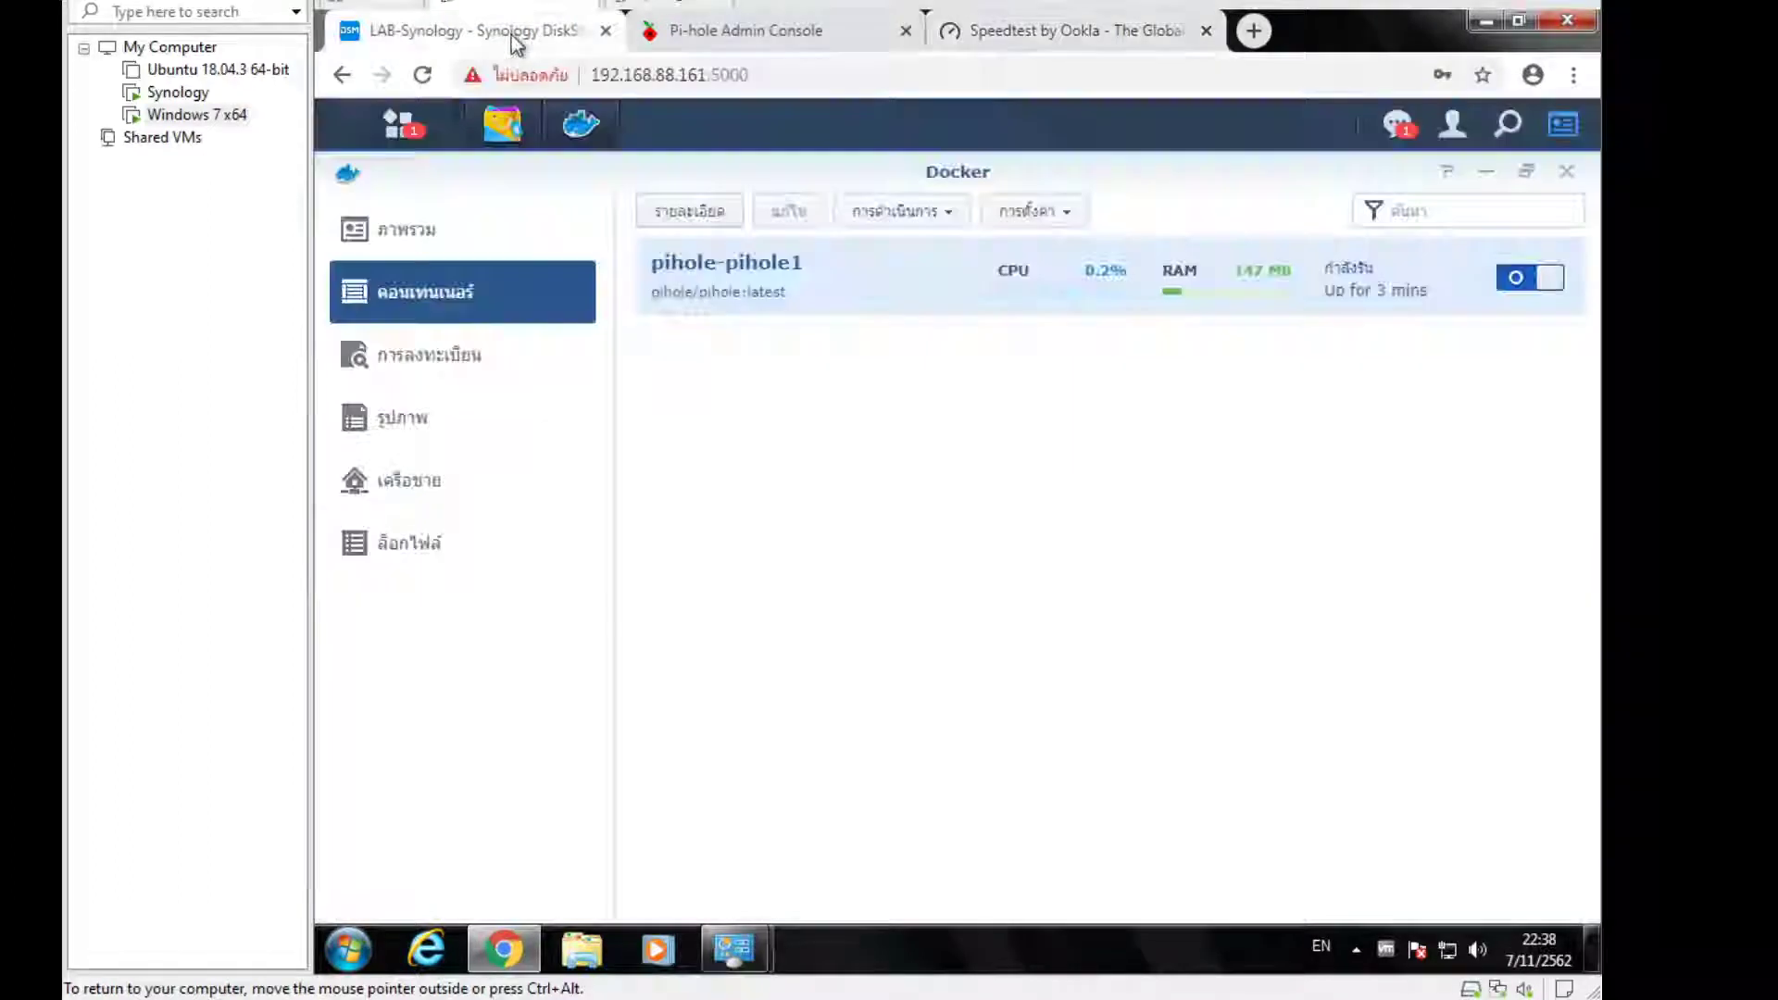